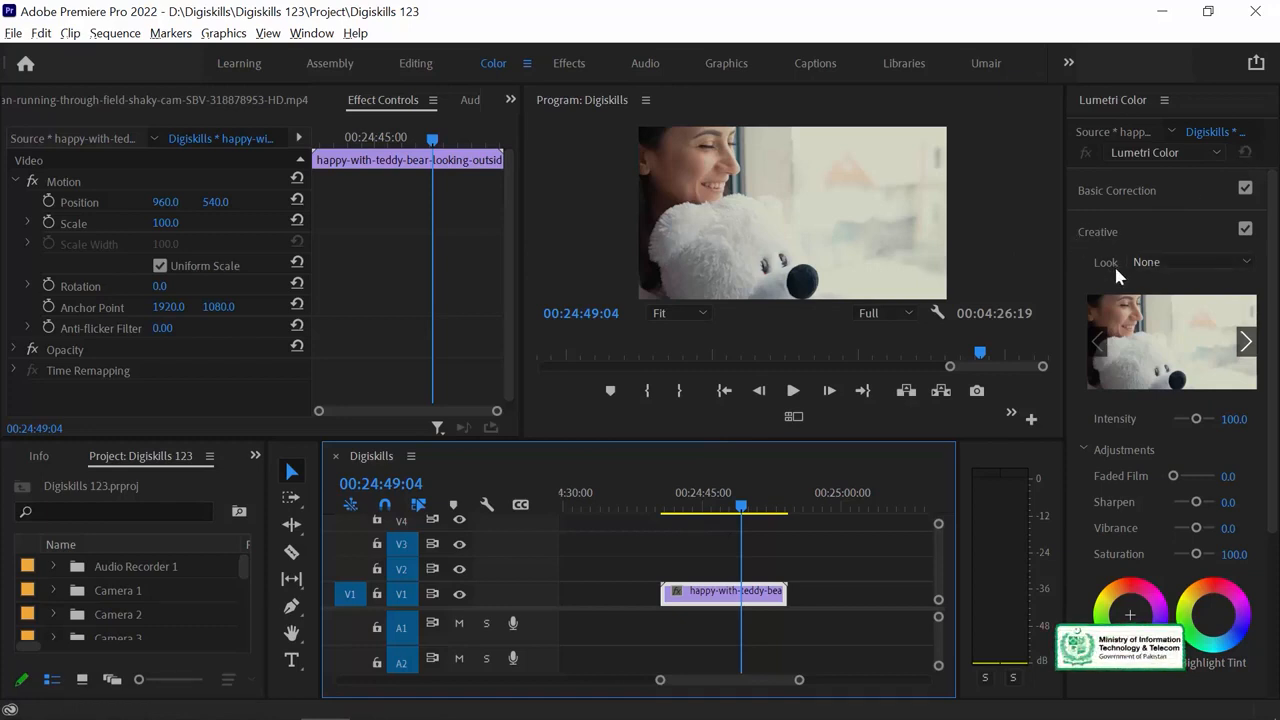
Try the CineSpace2383sRGB6bit creative look on the teddy-bear clip and give the program preview more room
{"action": "left_click", "coordinate": [1205, 262]}
{"action": "mouse_move", "coordinate": [1249, 354]}
{"action": "left_mouse_down"}
{"action": "mouse_move", "coordinate": [1228, 604]}
{"action": "mouse_move", "coordinate": [1248, 684]}
{"action": "mouse_move", "coordinate": [1250, 330]}
{"action": "left_mouse_up"}
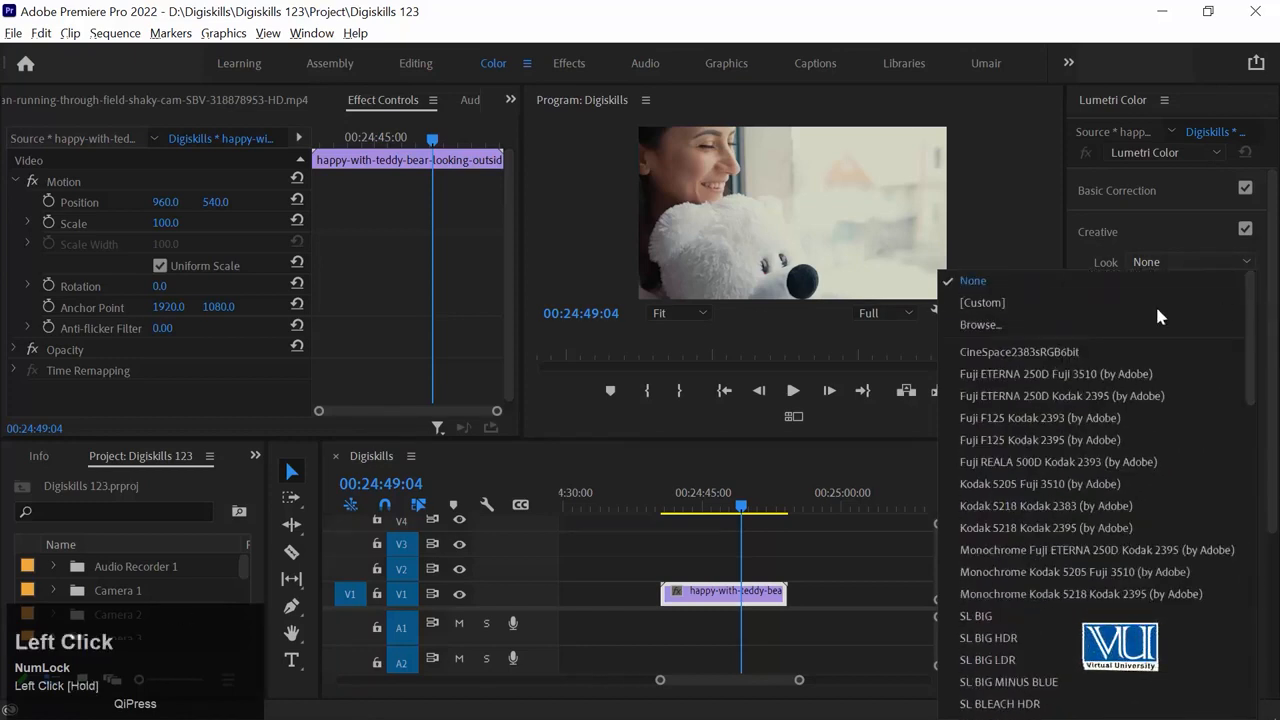
{"action": "left_click", "coordinate": [1040, 351]}
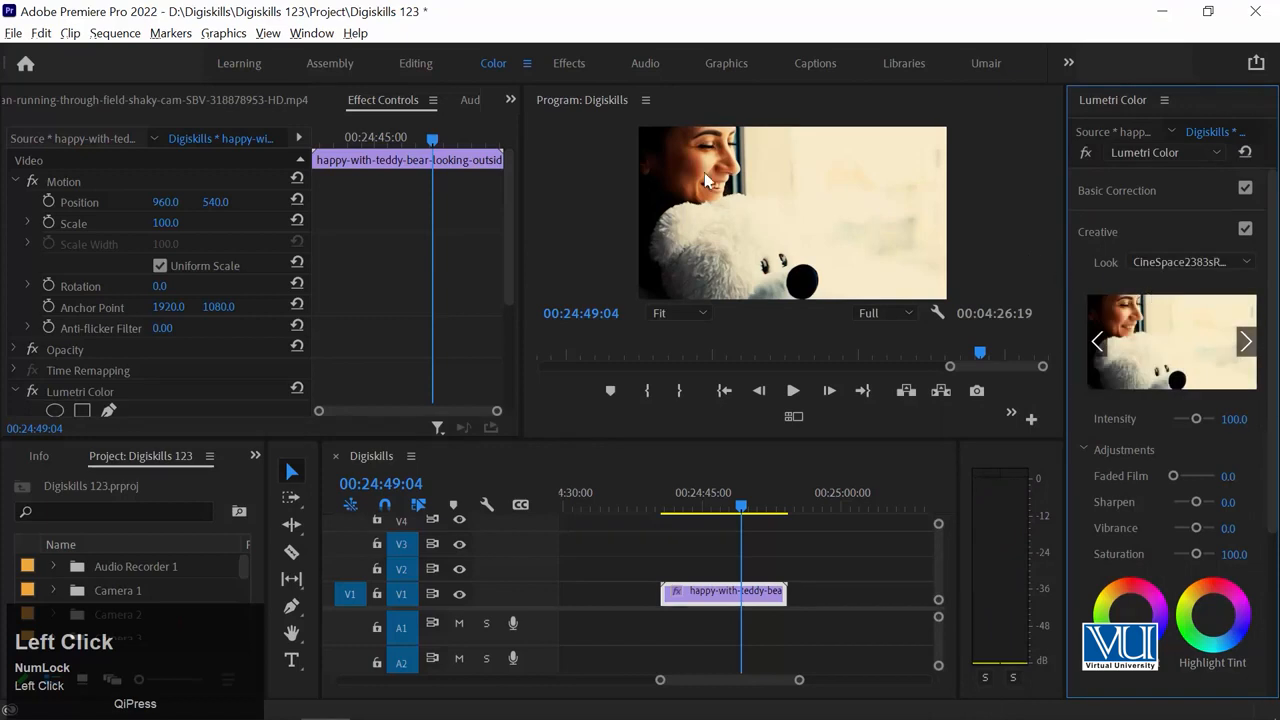
{"action": "left_click", "coordinate": [527, 288]}
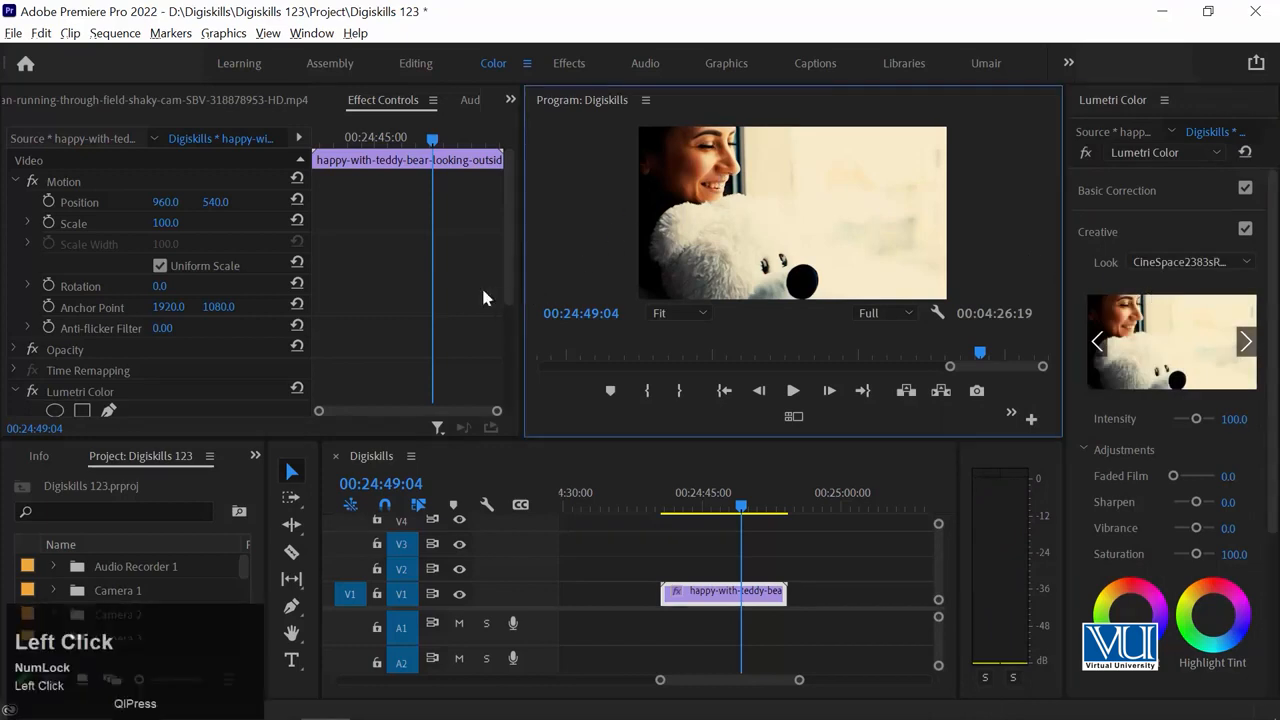
{"action": "left_click_drag", "start_coordinate": [522, 252], "coordinate": [420, 252]}
Try the Fuji ETERNA 250D Fuji 3510, Fuji ETERNA 250D Kodak 2395 and Fuji F125 Kodak 2393 looks in turn
{"action": "left_click", "coordinate": [1190, 262]}
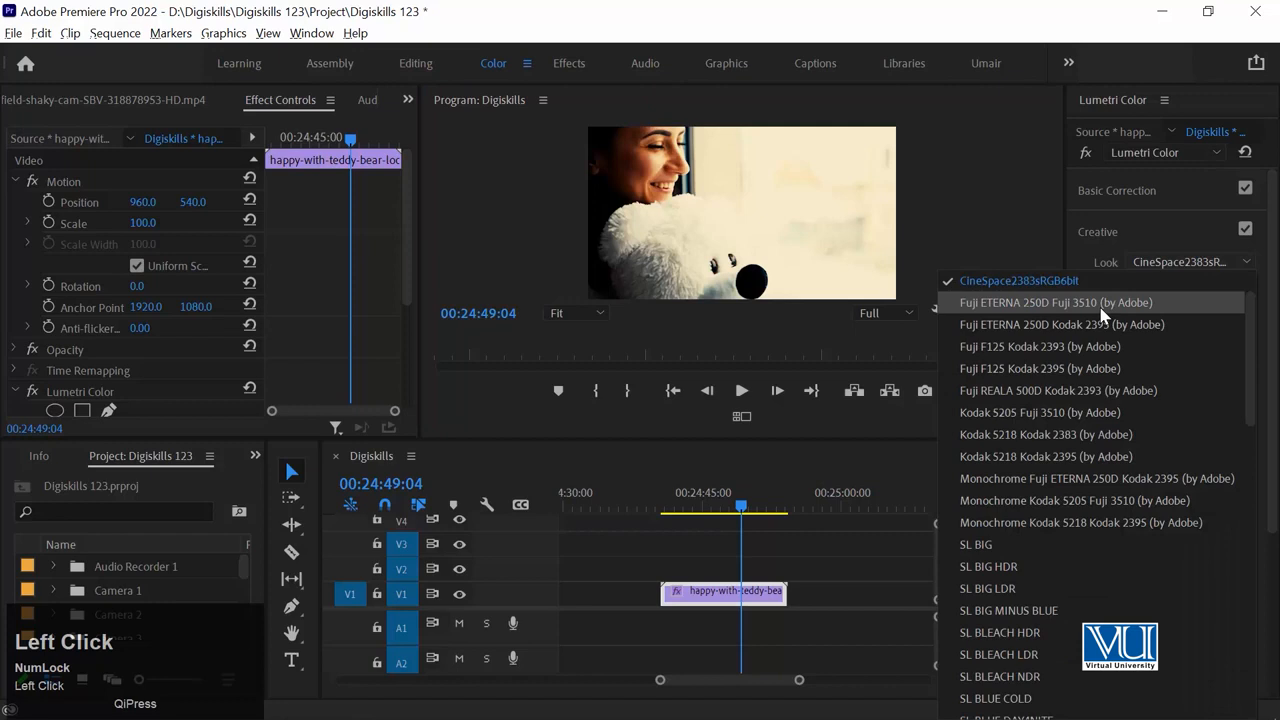
{"action": "left_click", "coordinate": [1105, 292]}
{"action": "left_click", "coordinate": [1170, 262]}
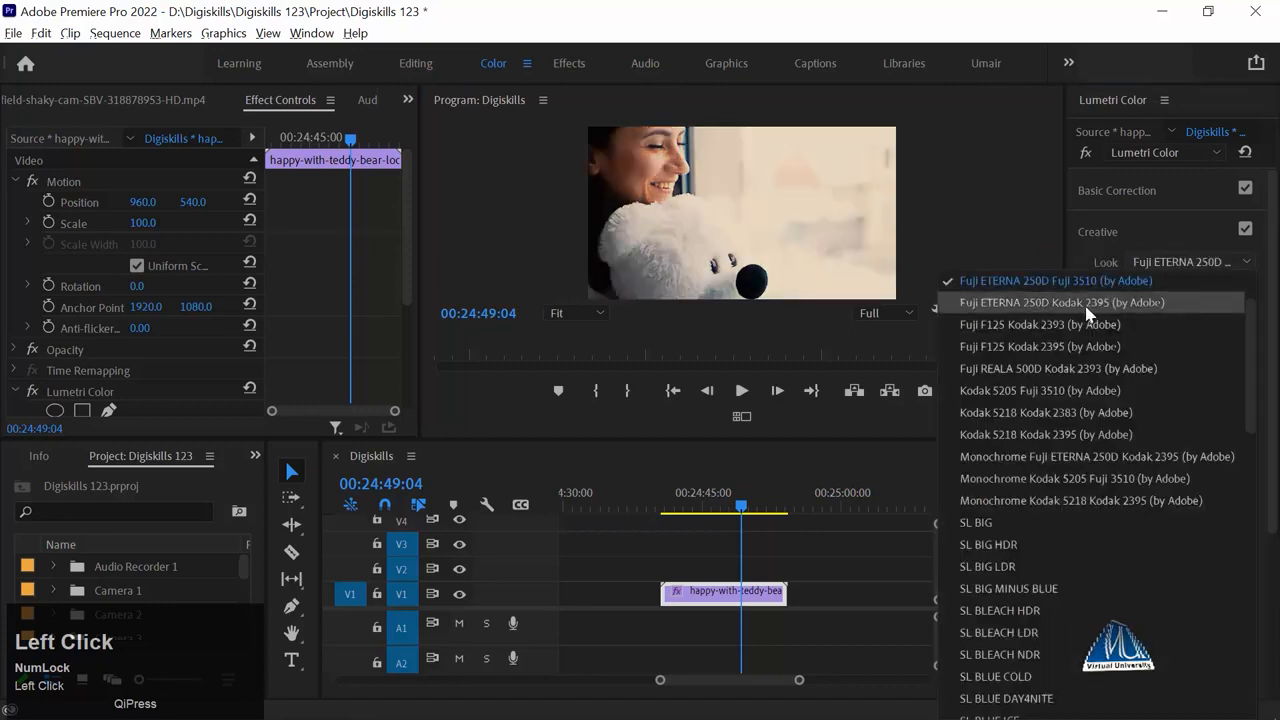
{"action": "left_click", "coordinate": [1088, 297]}
{"action": "left_click", "coordinate": [1168, 264]}
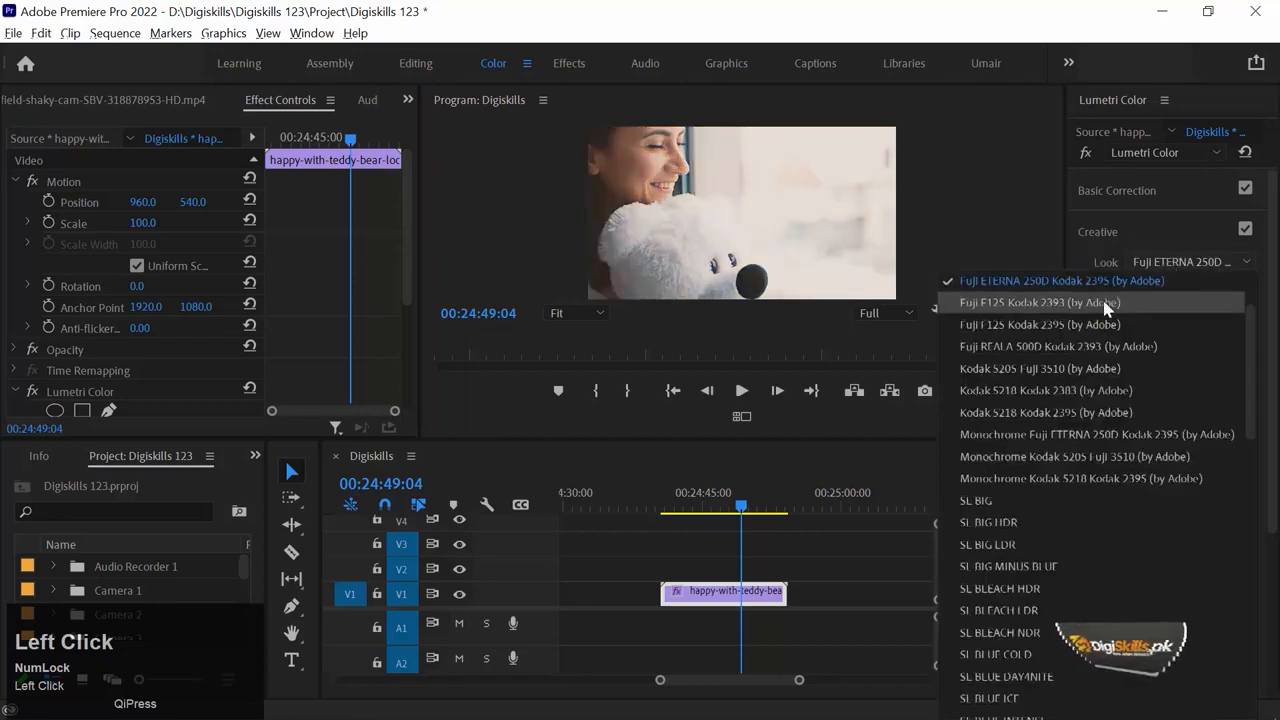
{"action": "left_click", "coordinate": [1108, 298]}
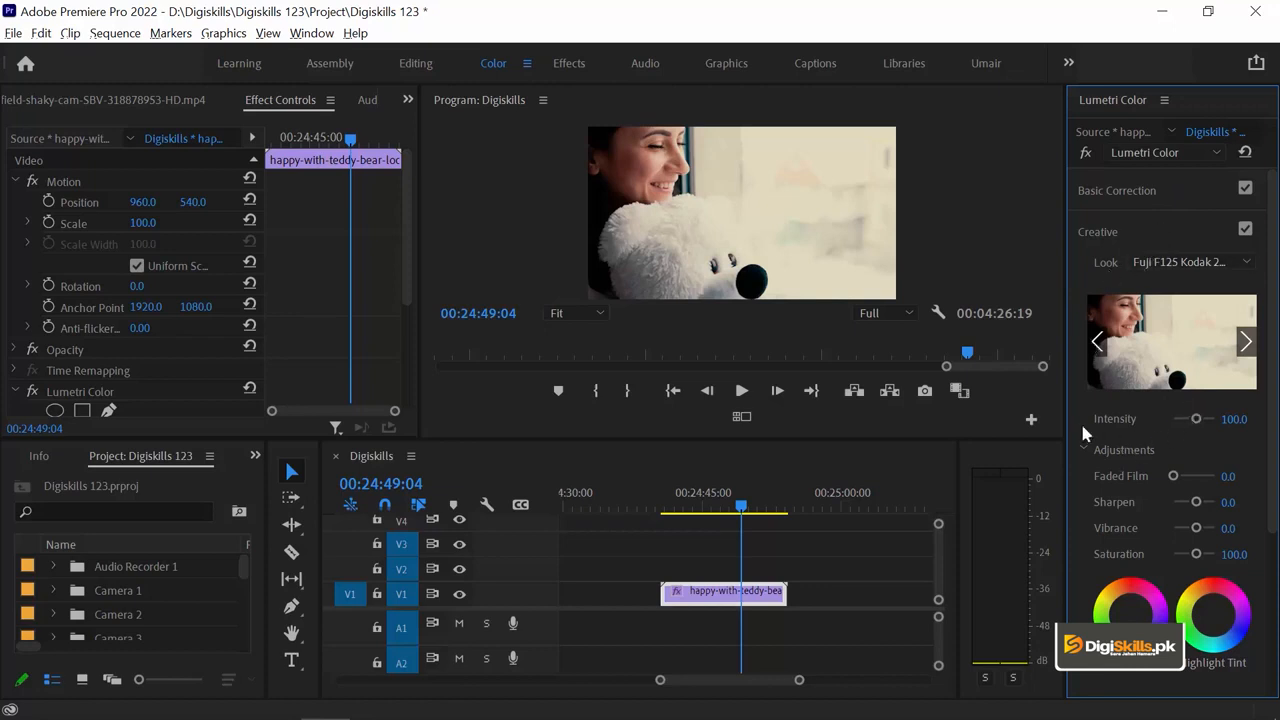
Widen the Lumetri controls and set the clip's Faded Film to 36.5 and Sharpen to 14.6
{"action": "left_click_drag", "start_coordinate": [1068, 432], "coordinate": [1013, 432]}
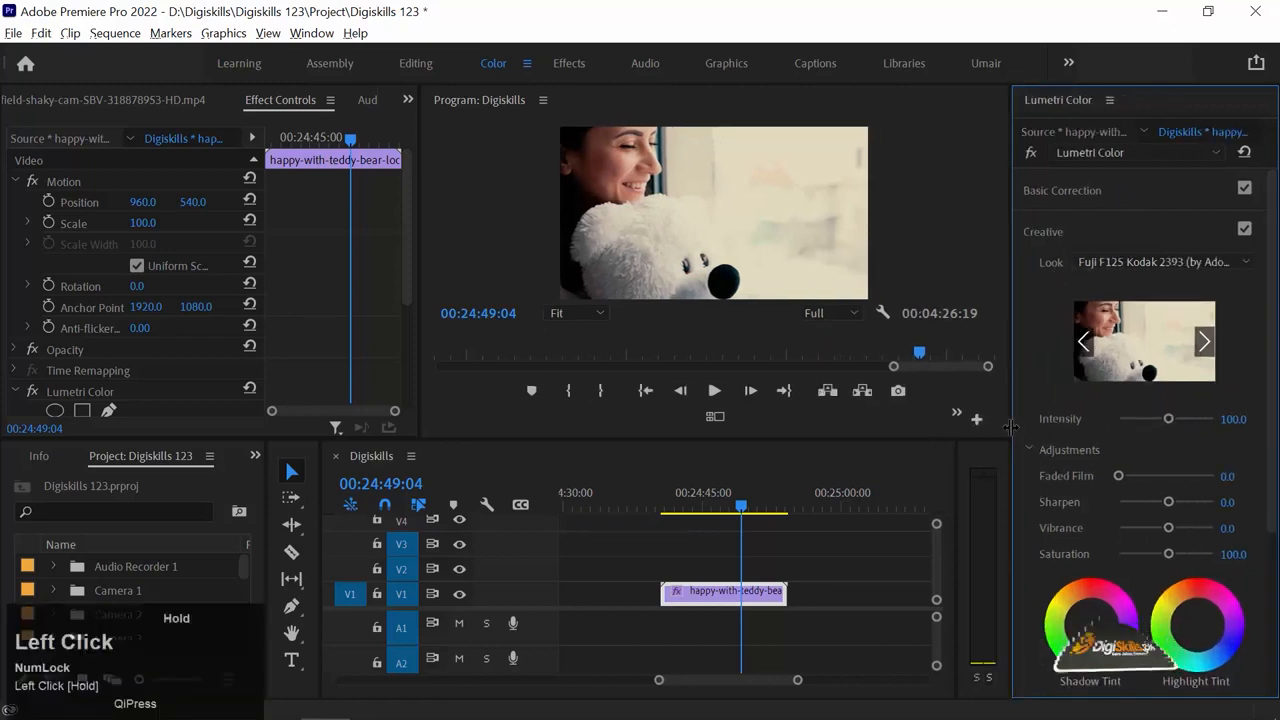
{"action": "mouse_move", "coordinate": [1158, 421]}
{"action": "left_mouse_down"}
{"action": "mouse_move", "coordinate": [1138, 419]}
{"action": "mouse_move", "coordinate": [1172, 416]}
{"action": "mouse_move", "coordinate": [1134, 420]}
{"action": "mouse_move", "coordinate": [1157, 423]}
{"action": "left_mouse_up"}
{"action": "left_click_drag", "start_coordinate": [1119, 479], "coordinate": [1190, 503]}
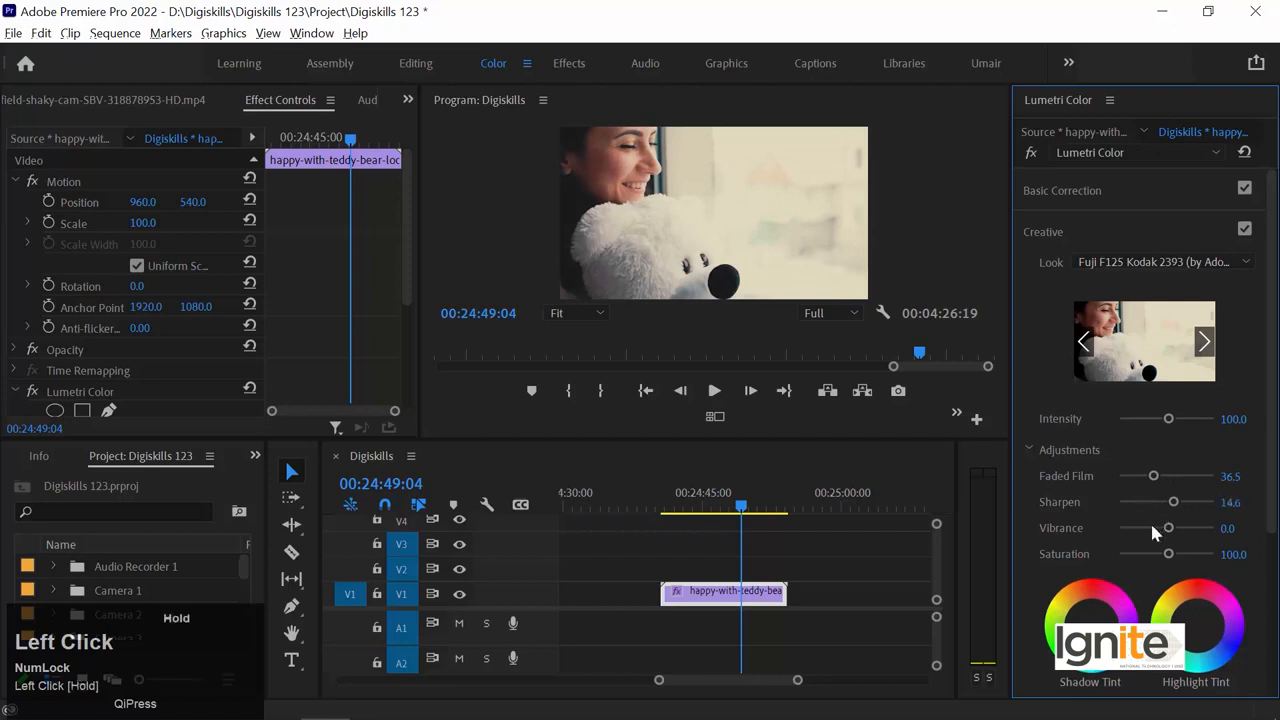
Adjust the tint of the clip's midtones and shadows with the Lumetri color wheels
{"action": "scroll", "coordinate": [1028, 476], "scroll_direction": "down", "scroll_amount": 5}
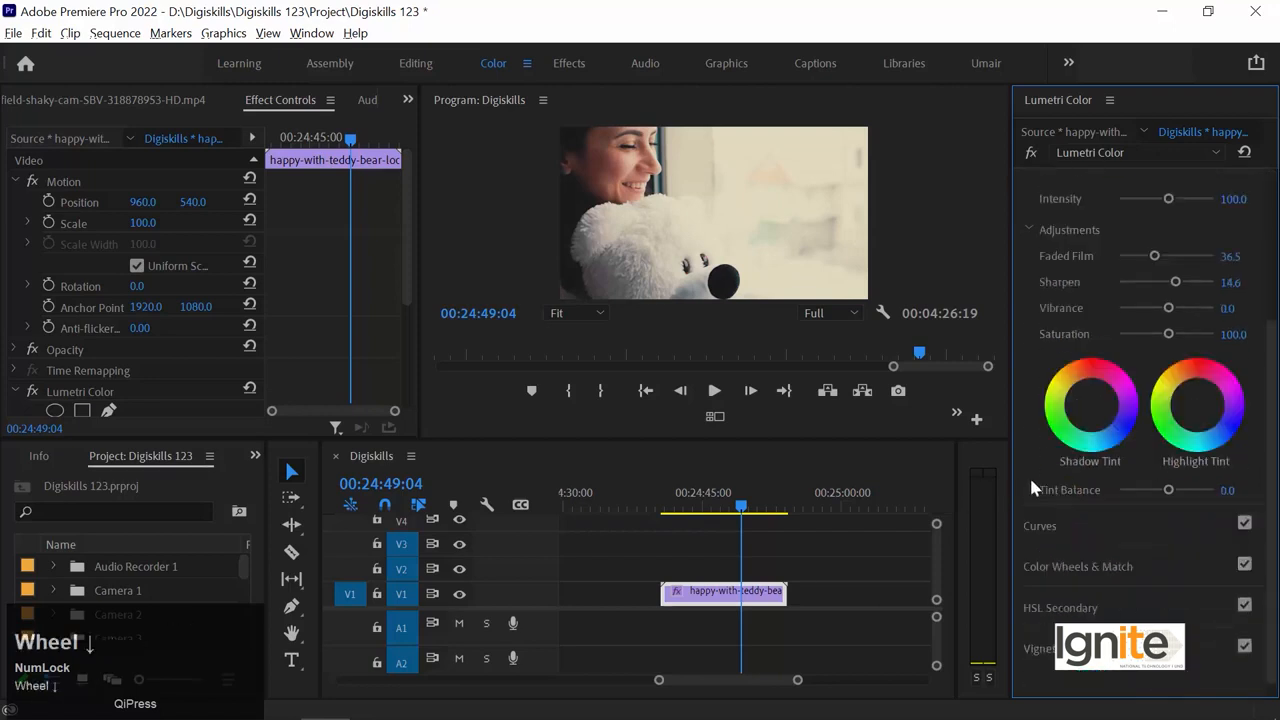
{"action": "left_click", "coordinate": [1077, 549]}
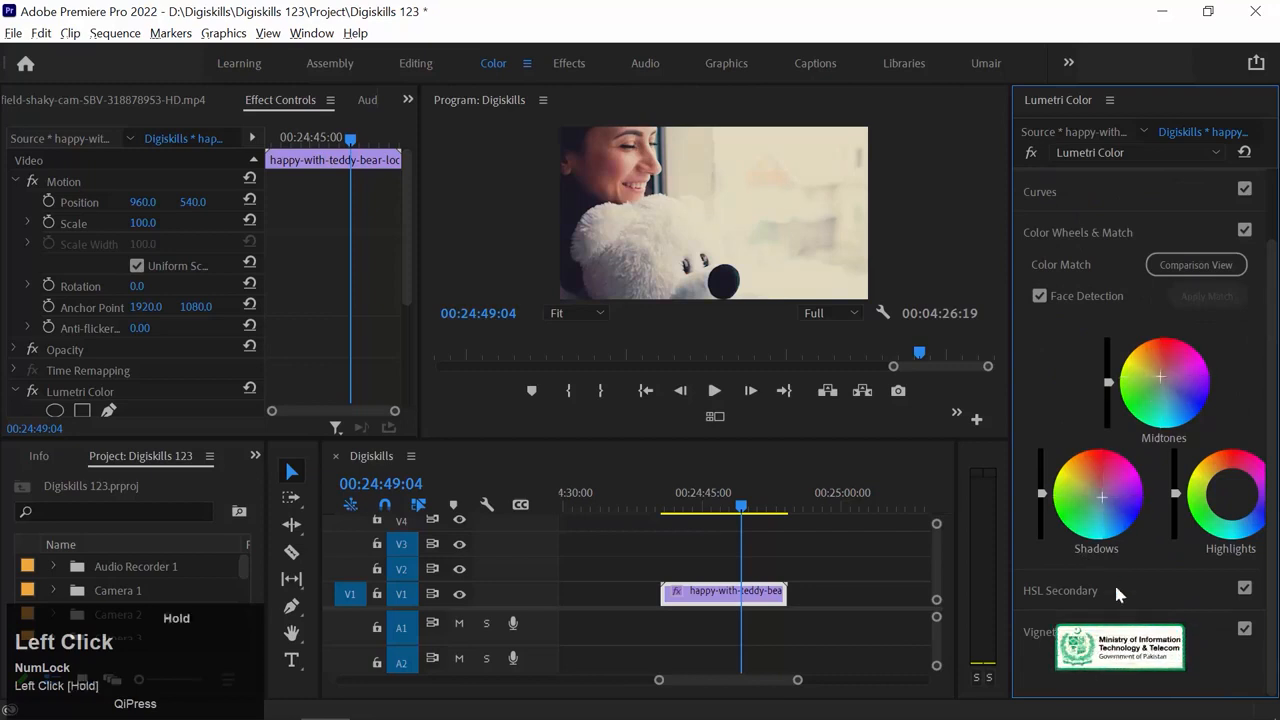
Add a vignette with amount -3.0, midpoint 0.0 and roundness 100.0, comparing the clip with the vignette off and on
{"action": "left_click", "coordinate": [1075, 633]}
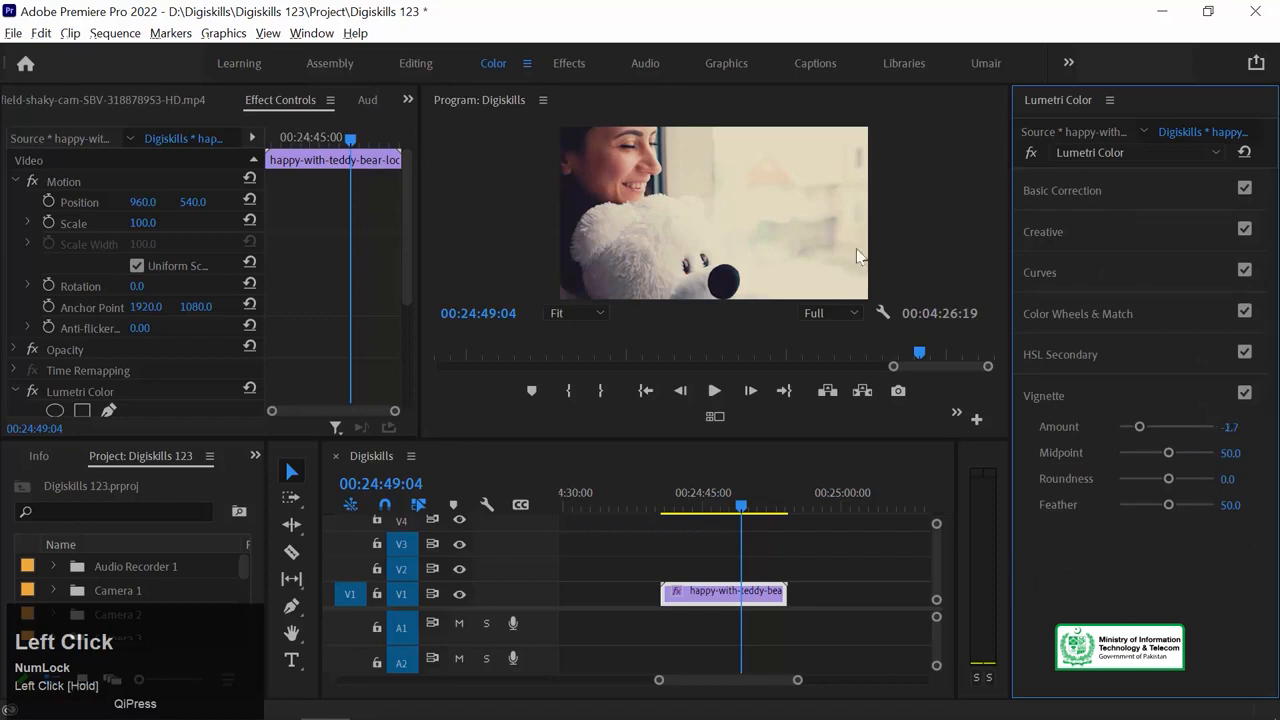
{"action": "mouse_move", "coordinate": [1131, 454]}
{"action": "left_mouse_down"}
{"action": "mouse_move", "coordinate": [1112, 452]}
{"action": "mouse_move", "coordinate": [1150, 479]}
{"action": "mouse_move", "coordinate": [1136, 478]}
{"action": "left_mouse_up"}
{"action": "mouse_move", "coordinate": [1142, 432]}
{"action": "left_mouse_down"}
{"action": "mouse_move", "coordinate": [1213, 424]}
{"action": "mouse_move", "coordinate": [1140, 434]}
{"action": "left_mouse_up"}
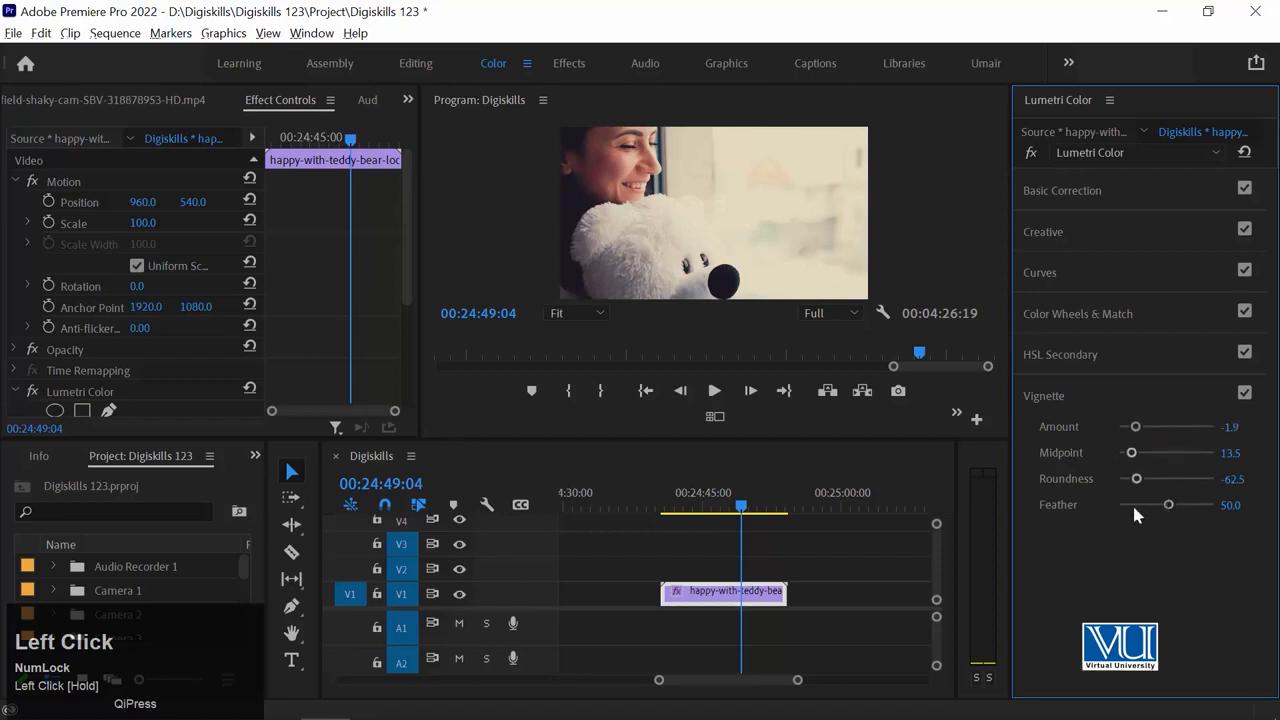
{"action": "left_click", "coordinate": [1244, 393]}
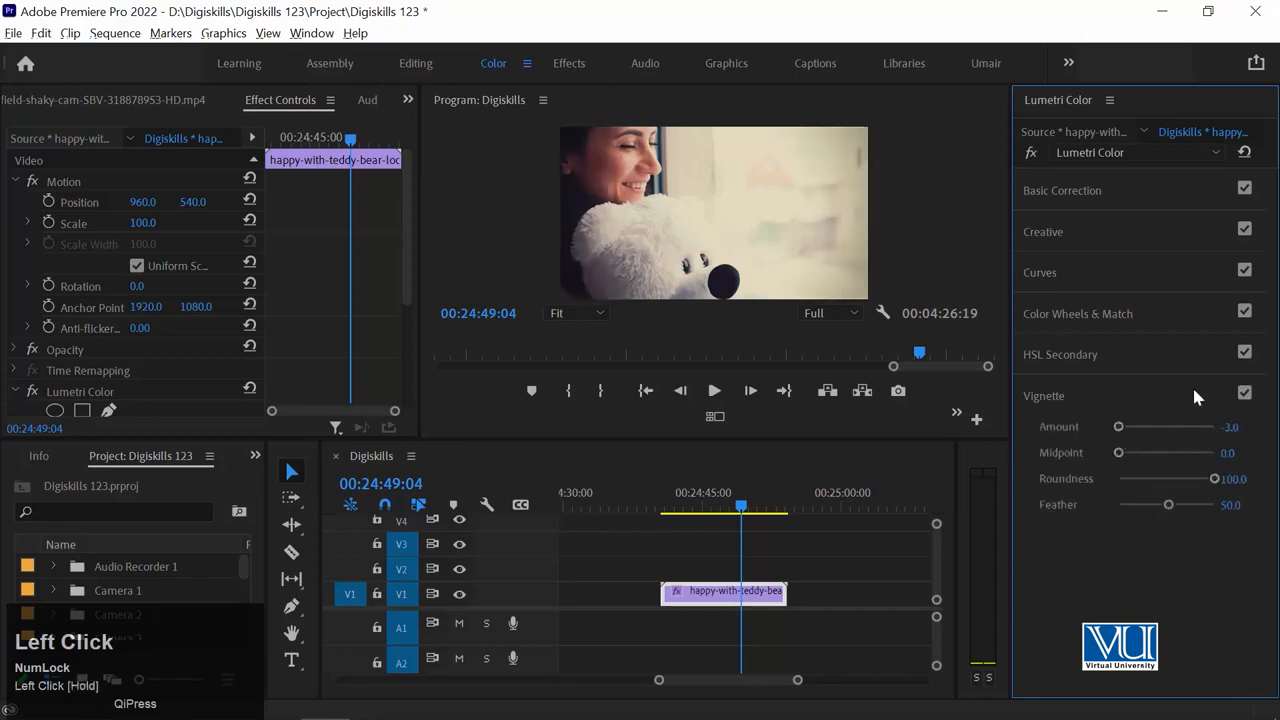
{"action": "left_click", "coordinate": [1244, 393]}
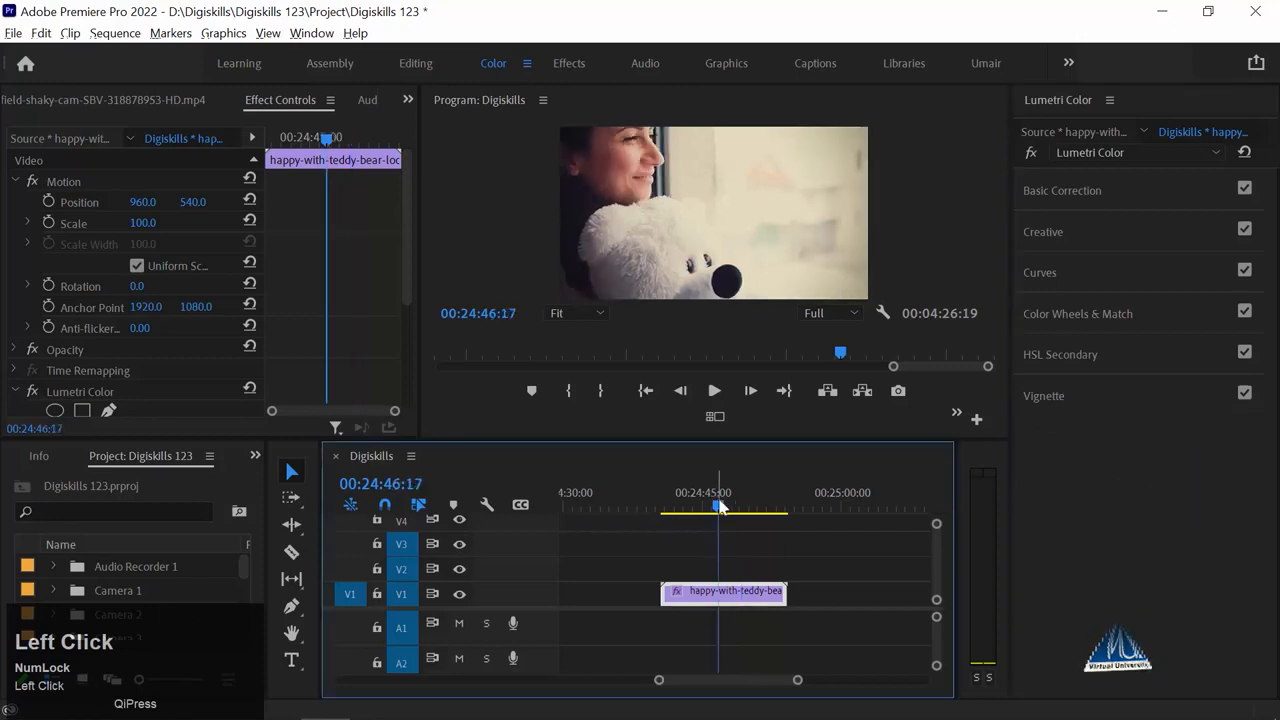
Try the SL BIG creative look on the clip
{"action": "left_click", "coordinate": [1083, 215]}
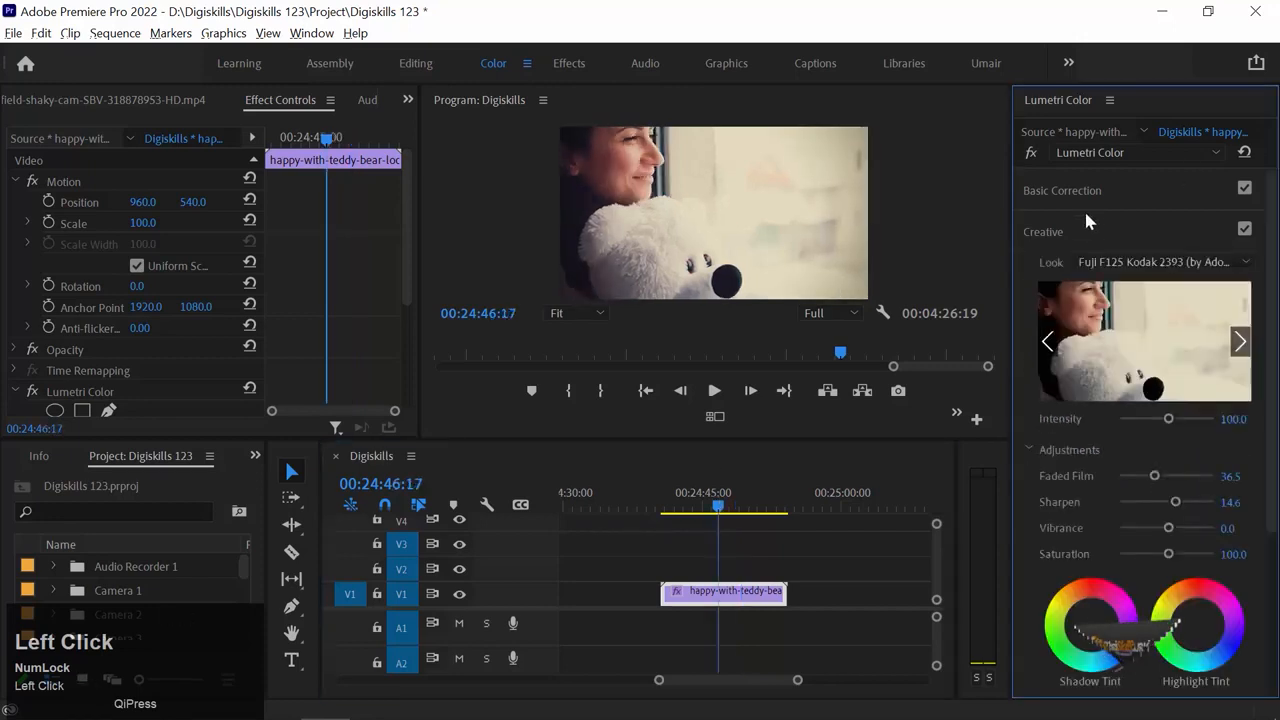
{"action": "left_click", "coordinate": [1150, 262]}
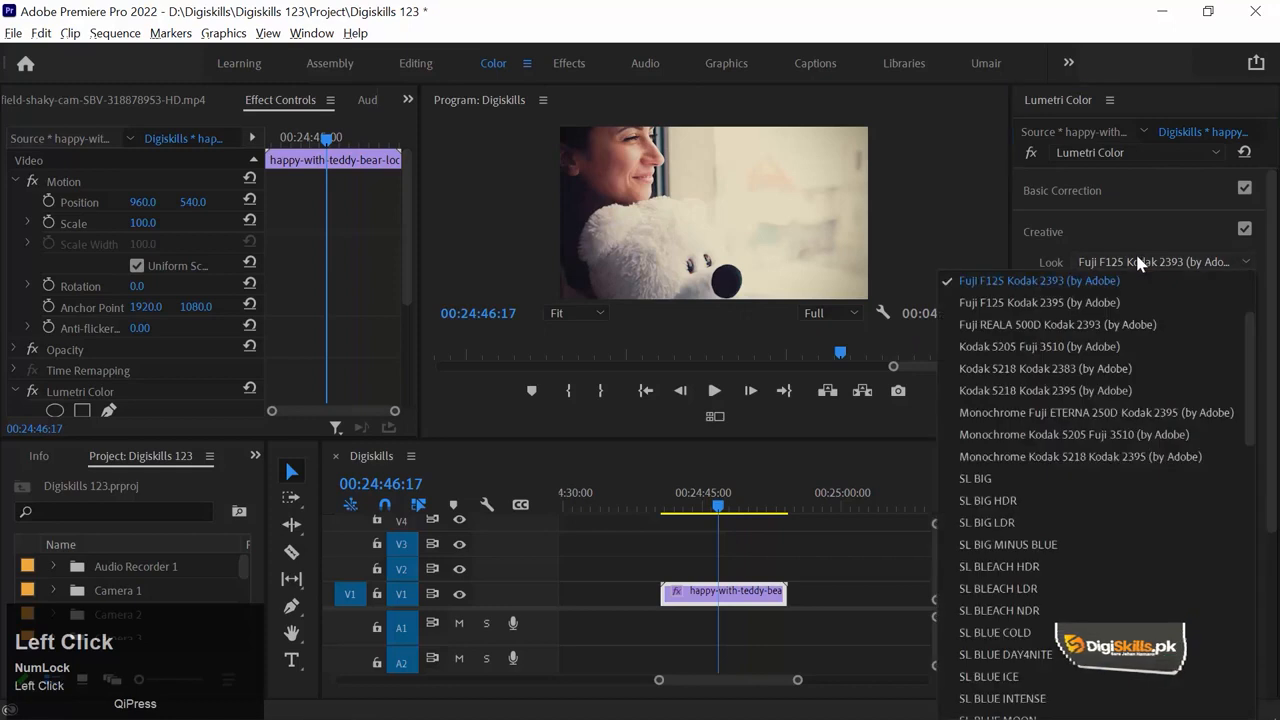
{"action": "left_click", "coordinate": [1047, 478]}
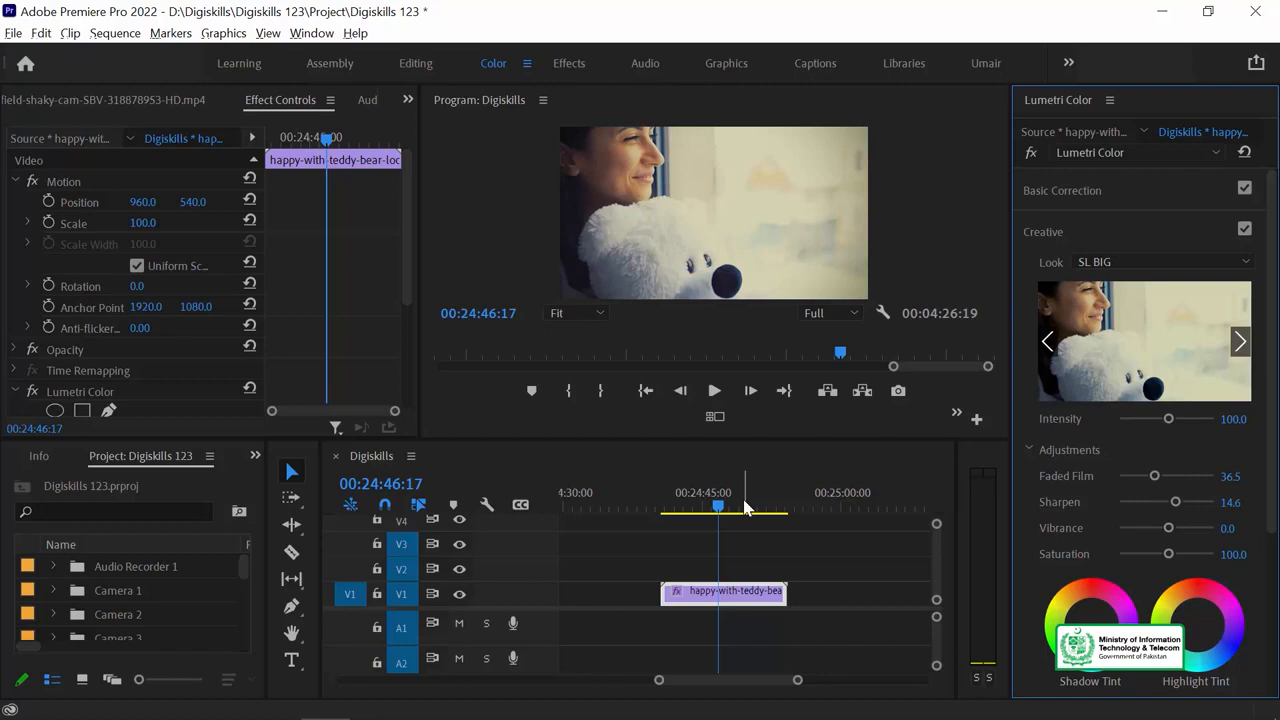
Browse the available creative looks and set the clip's look back to None
{"action": "left_click", "coordinate": [1090, 266]}
{"action": "scroll", "coordinate": [1046, 272], "scroll_direction": "down", "scroll_amount": 5}
{"action": "scroll", "coordinate": [1040, 250], "scroll_direction": "up", "scroll_amount": 5}
{"action": "scroll", "coordinate": [1036, 239], "scroll_direction": "up", "scroll_amount": 1}
{"action": "left_click", "coordinate": [1120, 262]}
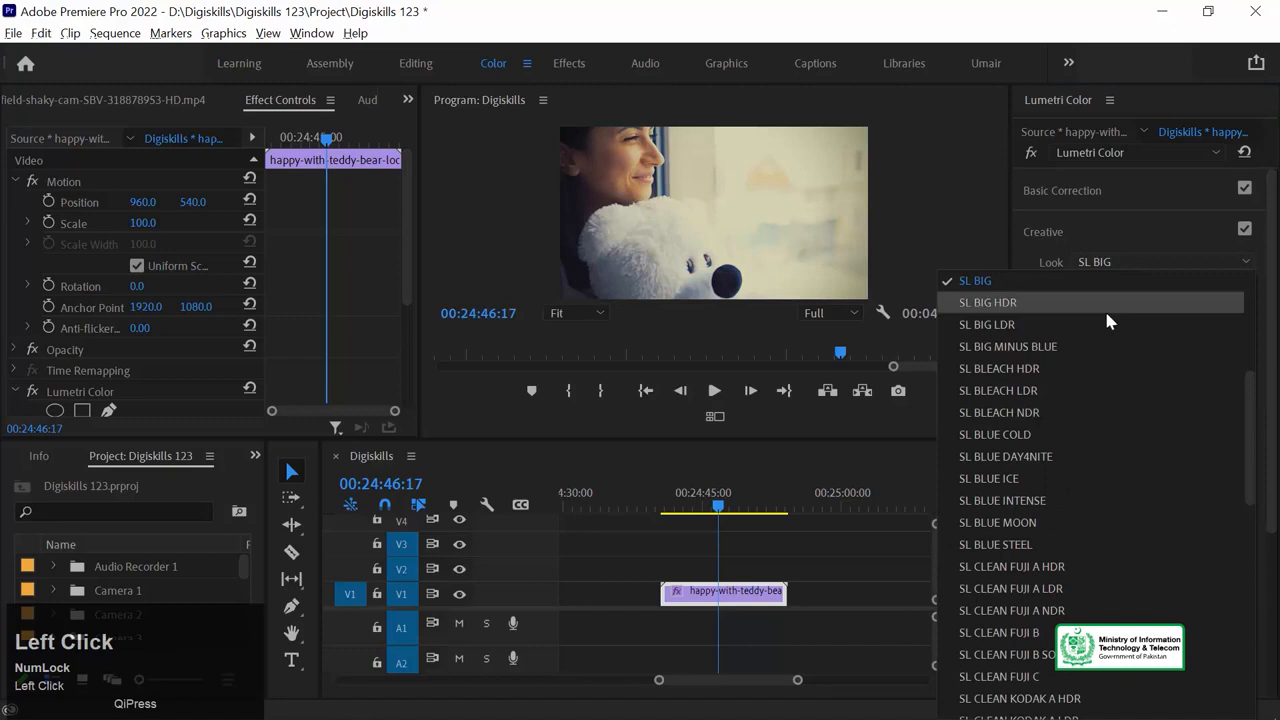
{"action": "scroll", "coordinate": [1100, 312], "scroll_direction": "up", "scroll_amount": 5}
{"action": "left_click", "coordinate": [1005, 280]}
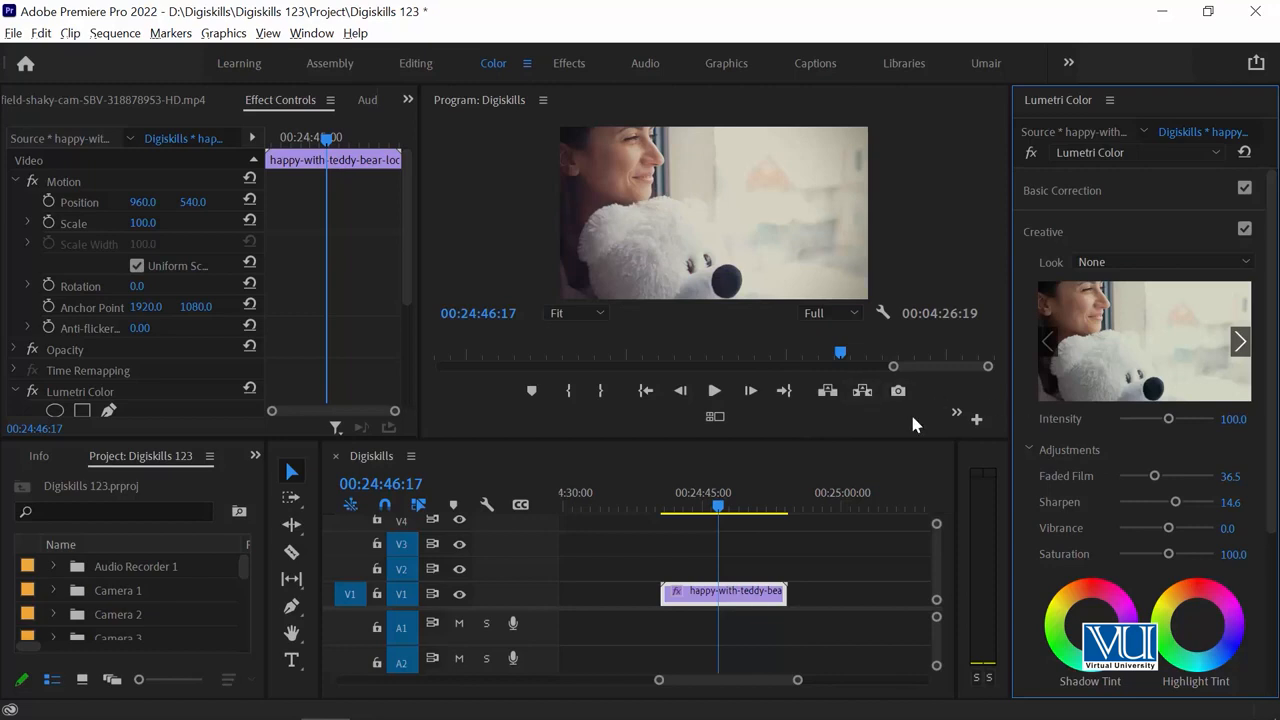
Set up a still frame export at 00:24:48:10 in Targa format, named Reference Image
{"action": "left_click", "coordinate": [733, 505]}
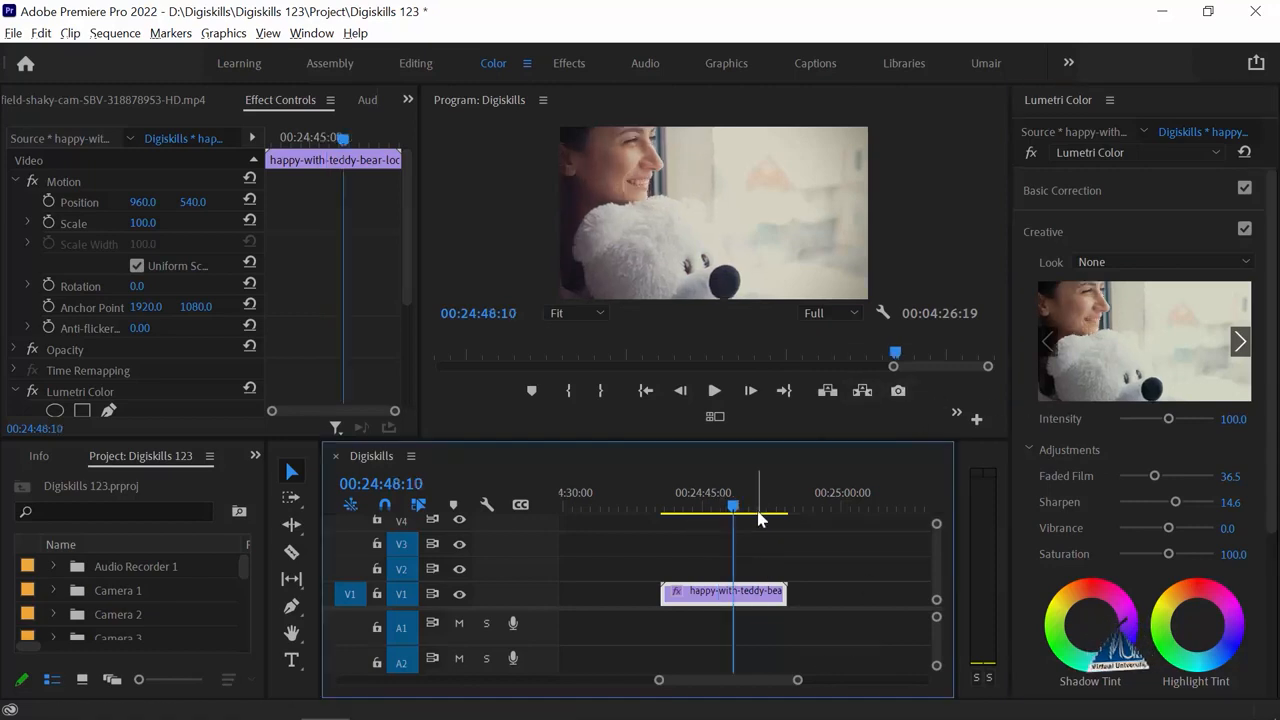
{"action": "left_click", "coordinate": [898, 391]}
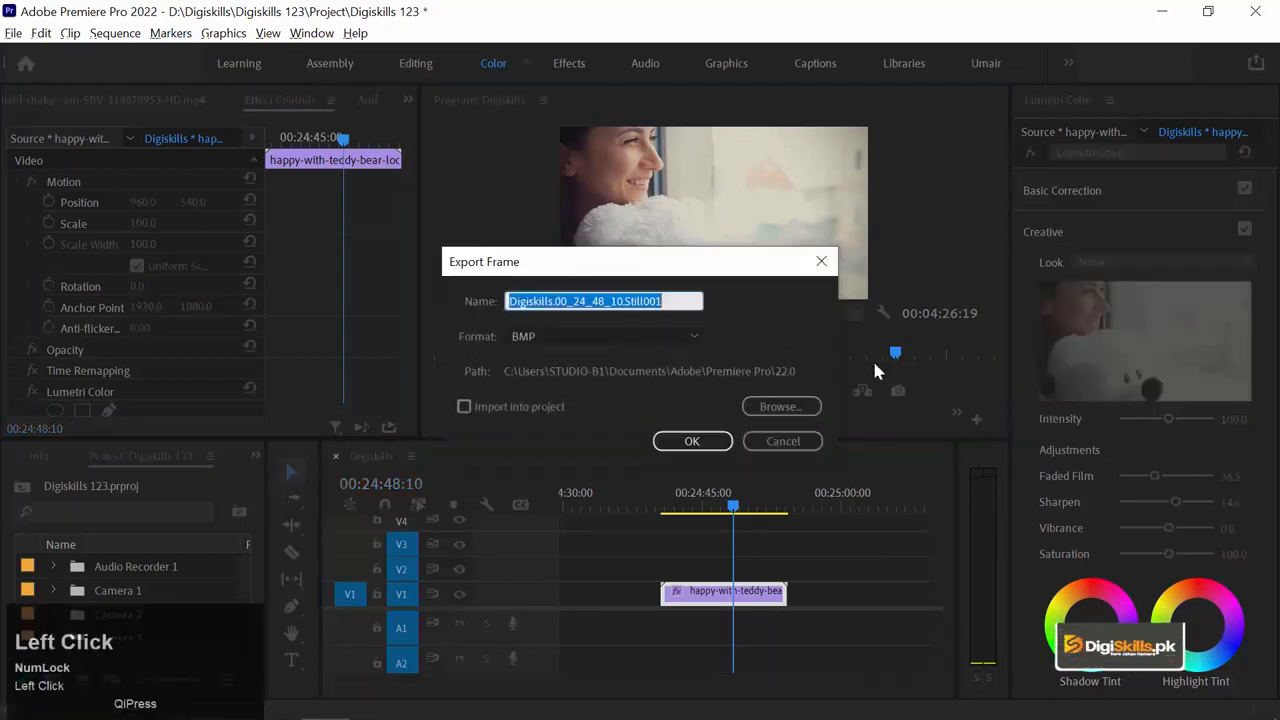
{"action": "left_click", "coordinate": [634, 336]}
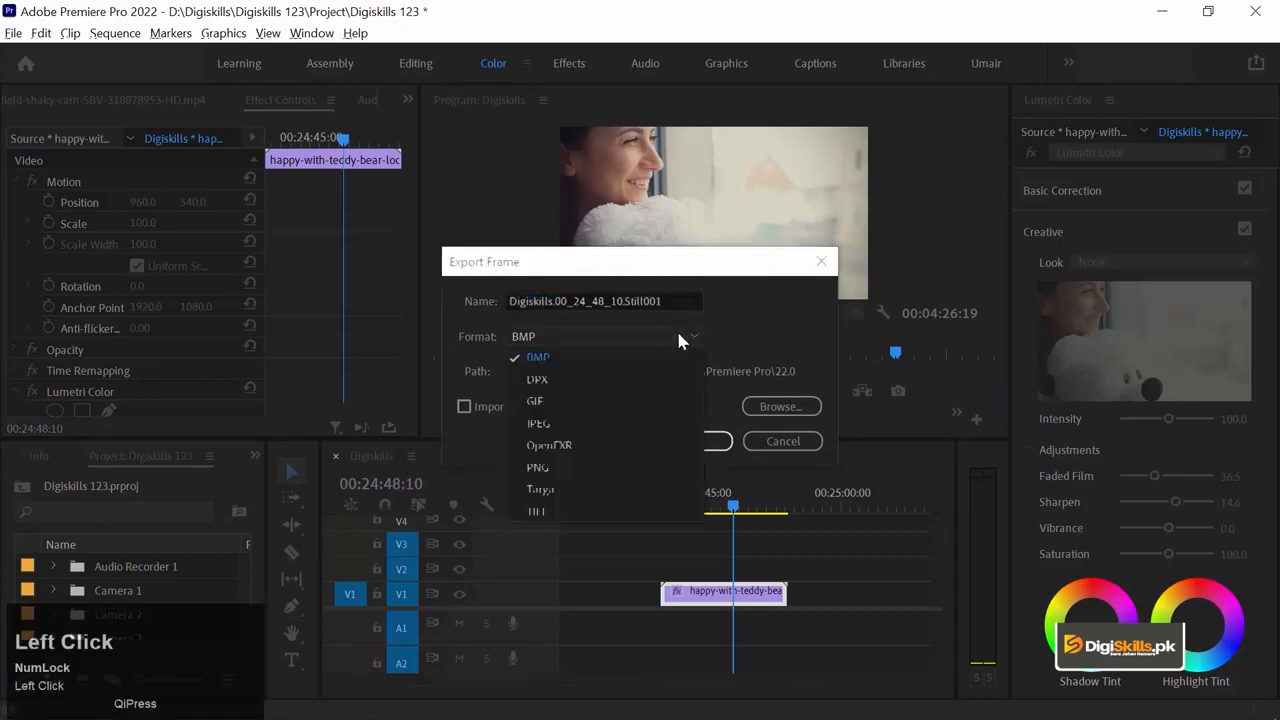
{"action": "left_click", "coordinate": [549, 491]}
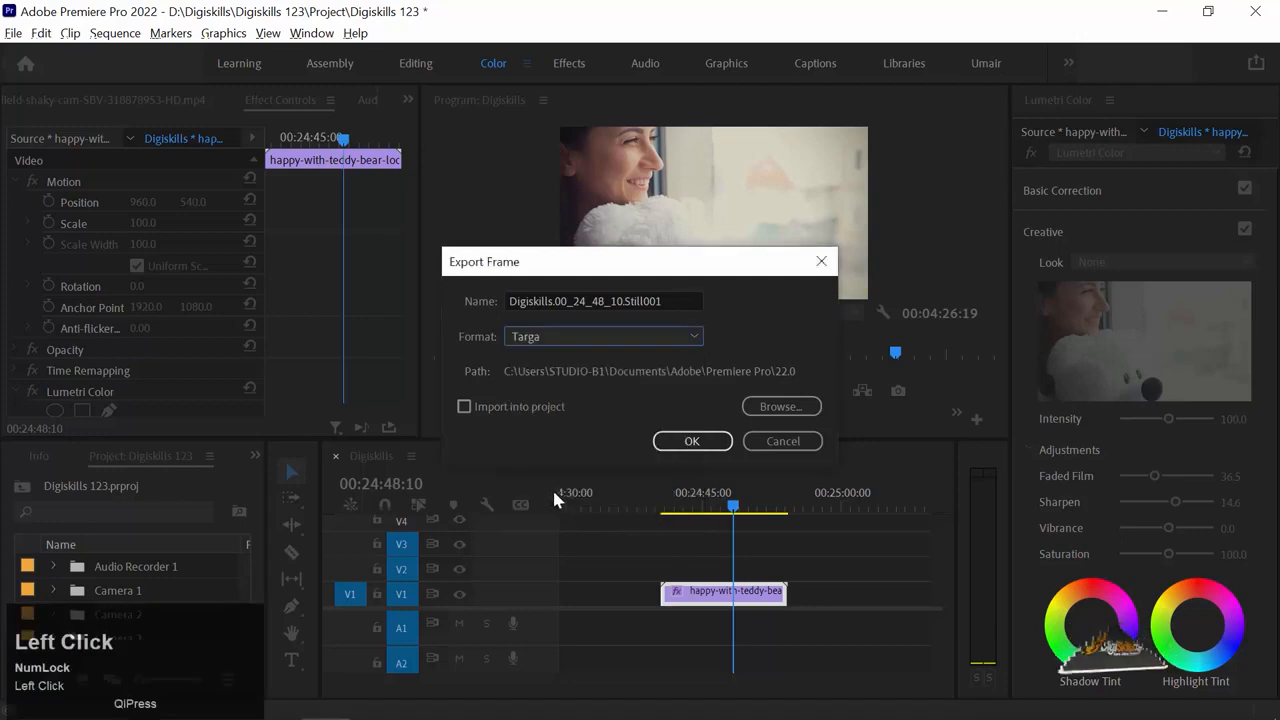
{"action": "left_click_drag", "start_coordinate": [695, 301], "coordinate": [418, 279]}
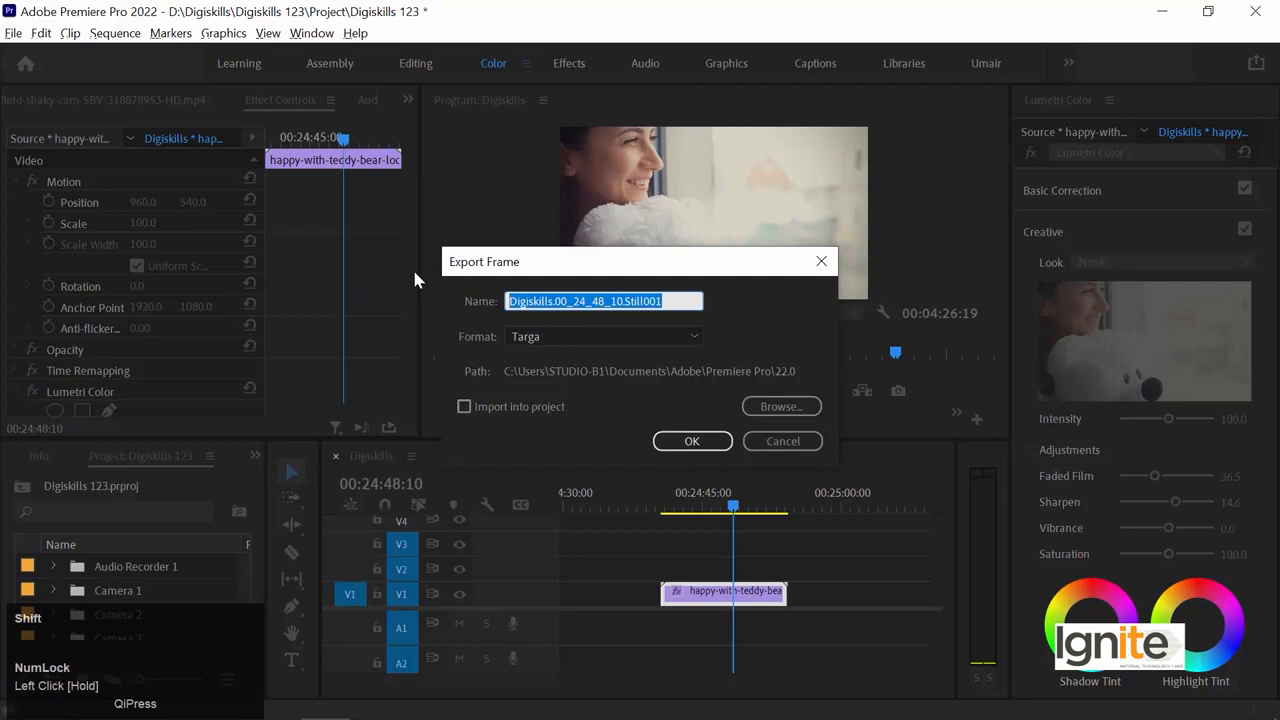
{"action": "type", "text": "Refere"}
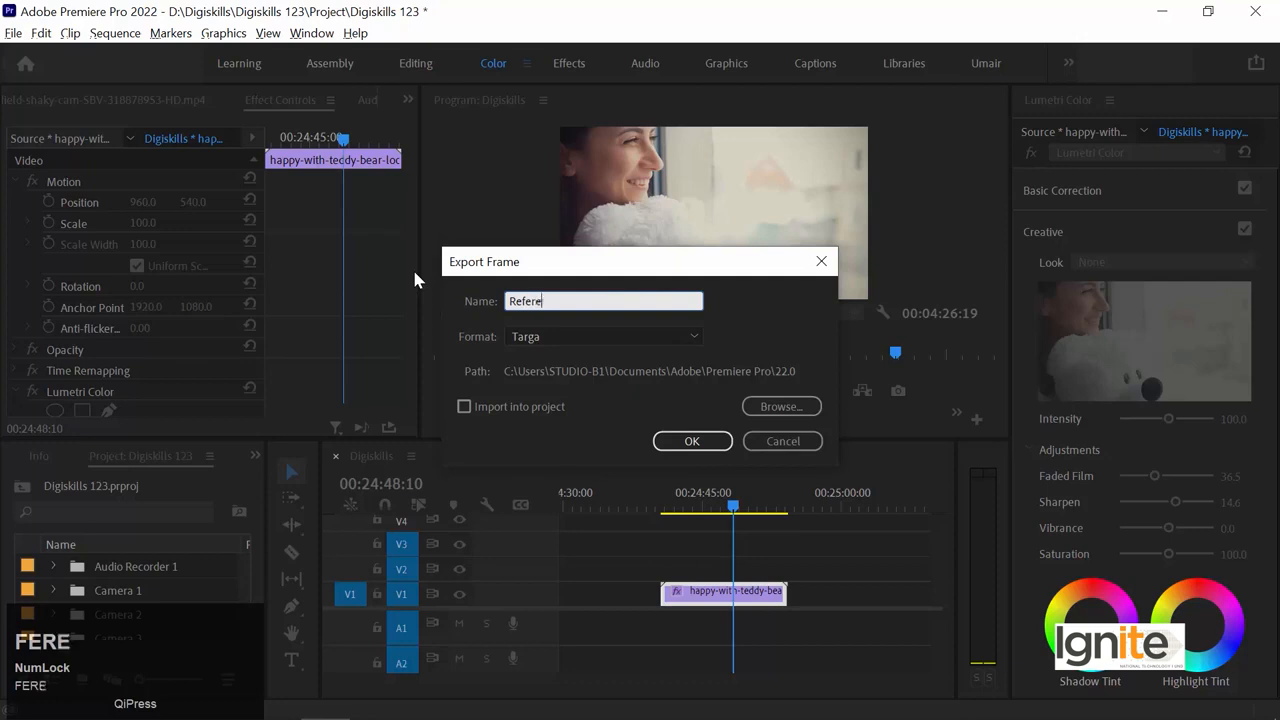
{"action": "type", "text": "nce Image"}
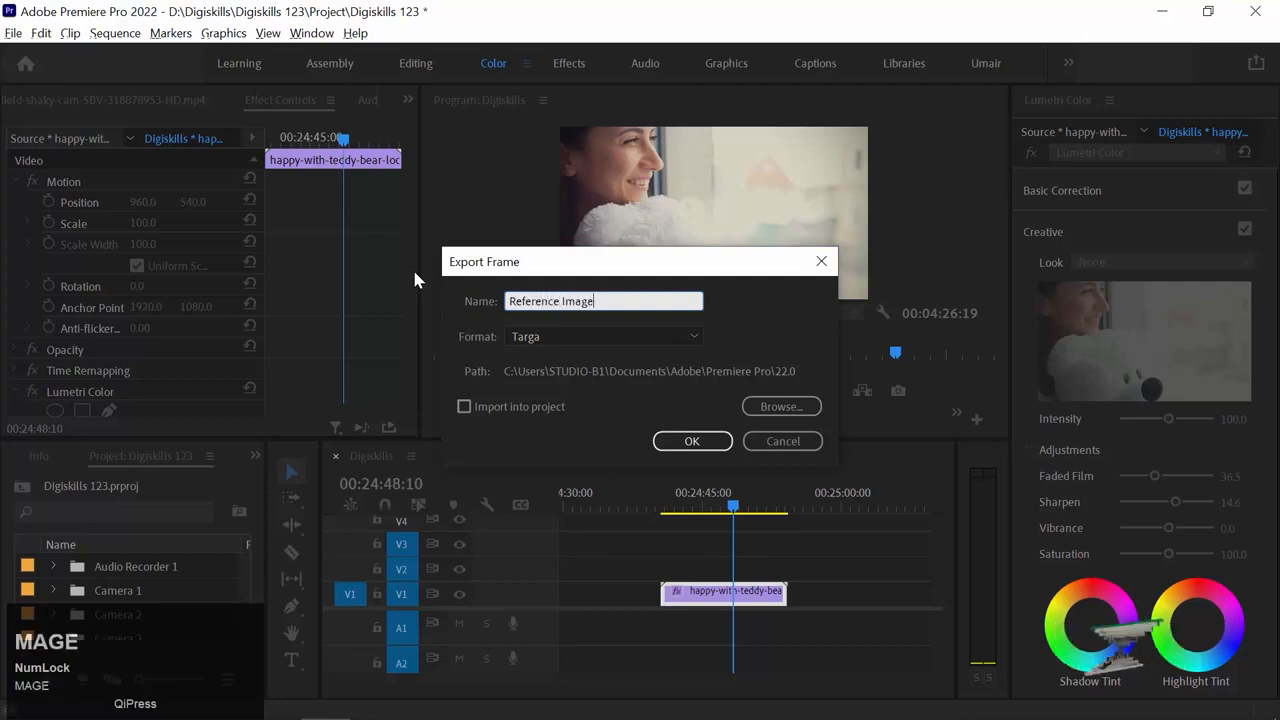
Choose the Images folder inside Digiskills 123 on drive D as the destination and export the frame
{"action": "left_click", "coordinate": [781, 406]}
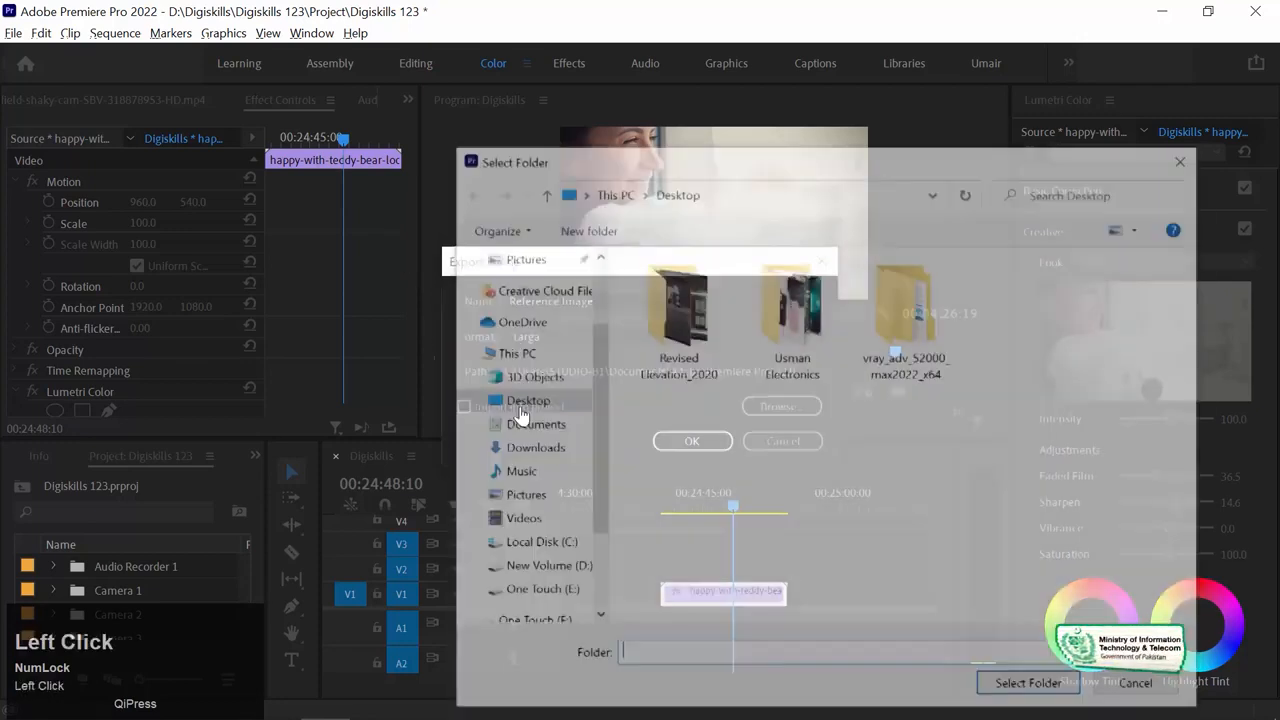
{"action": "left_click", "coordinate": [544, 570]}
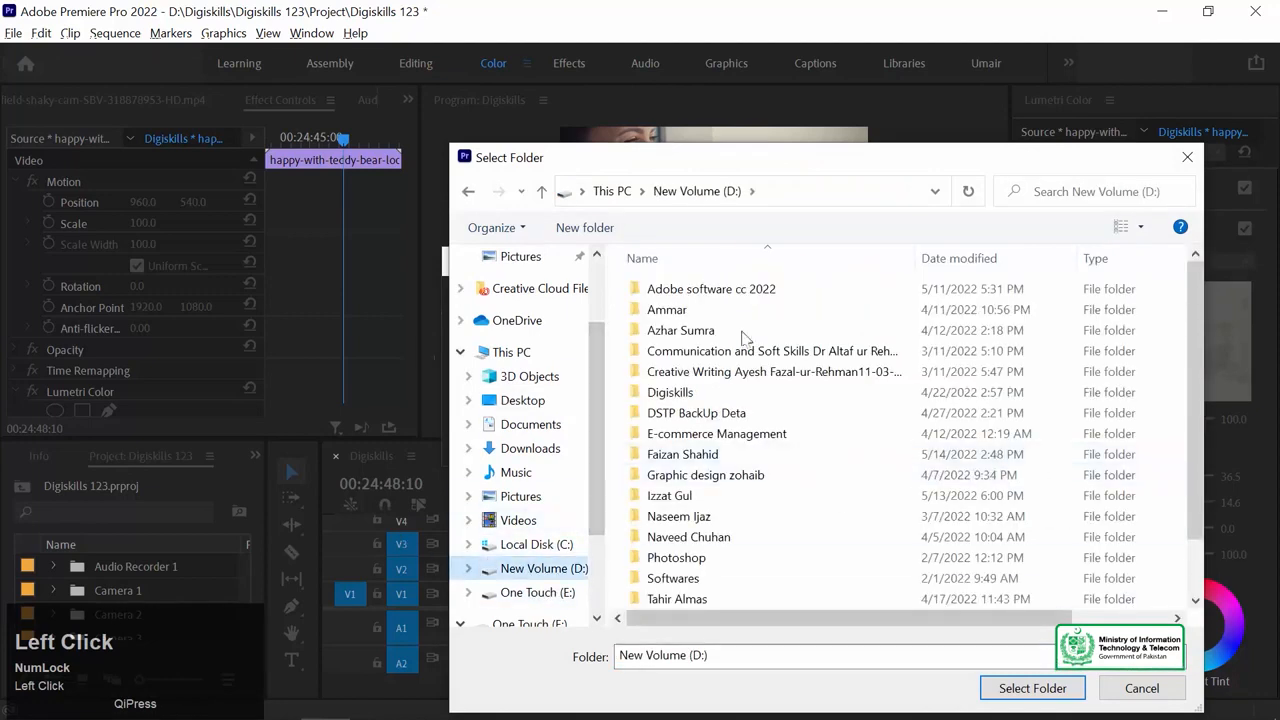
{"action": "left_click_drag", "start_coordinate": [721, 161], "coordinate": [658, 80]}
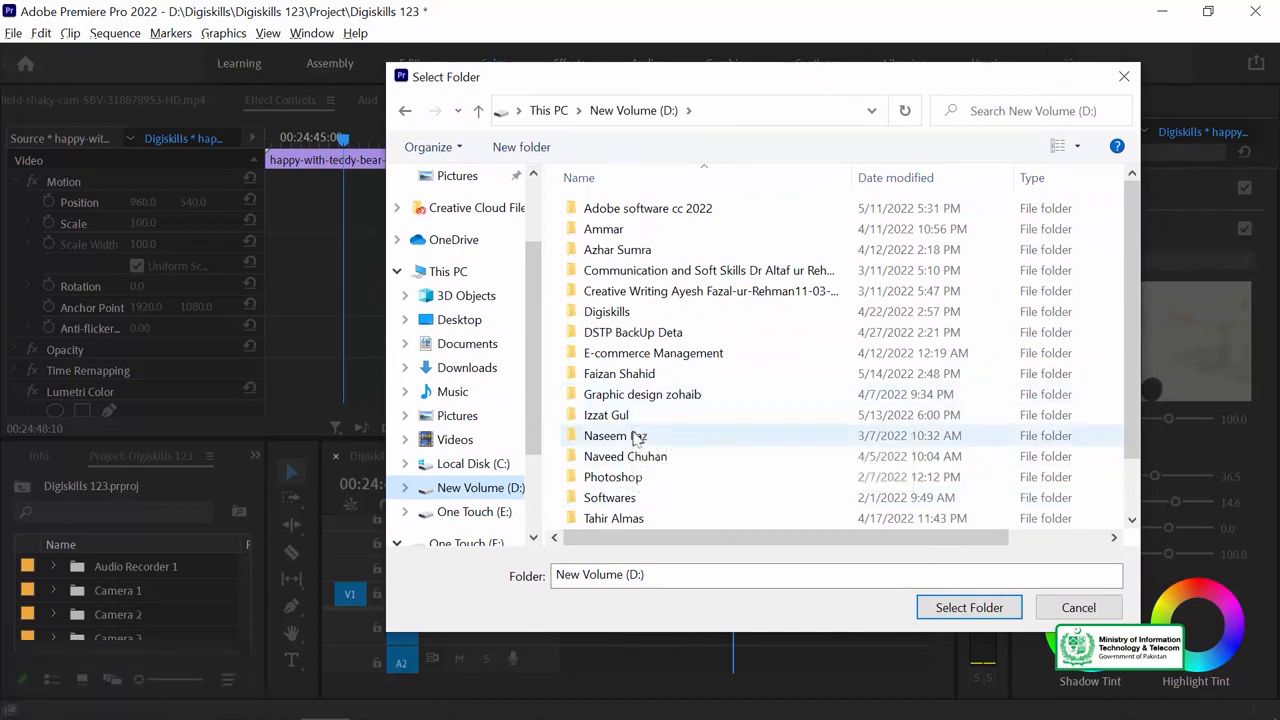
{"action": "double_click", "coordinate": [610, 312]}
{"action": "double_click", "coordinate": [612, 209]}
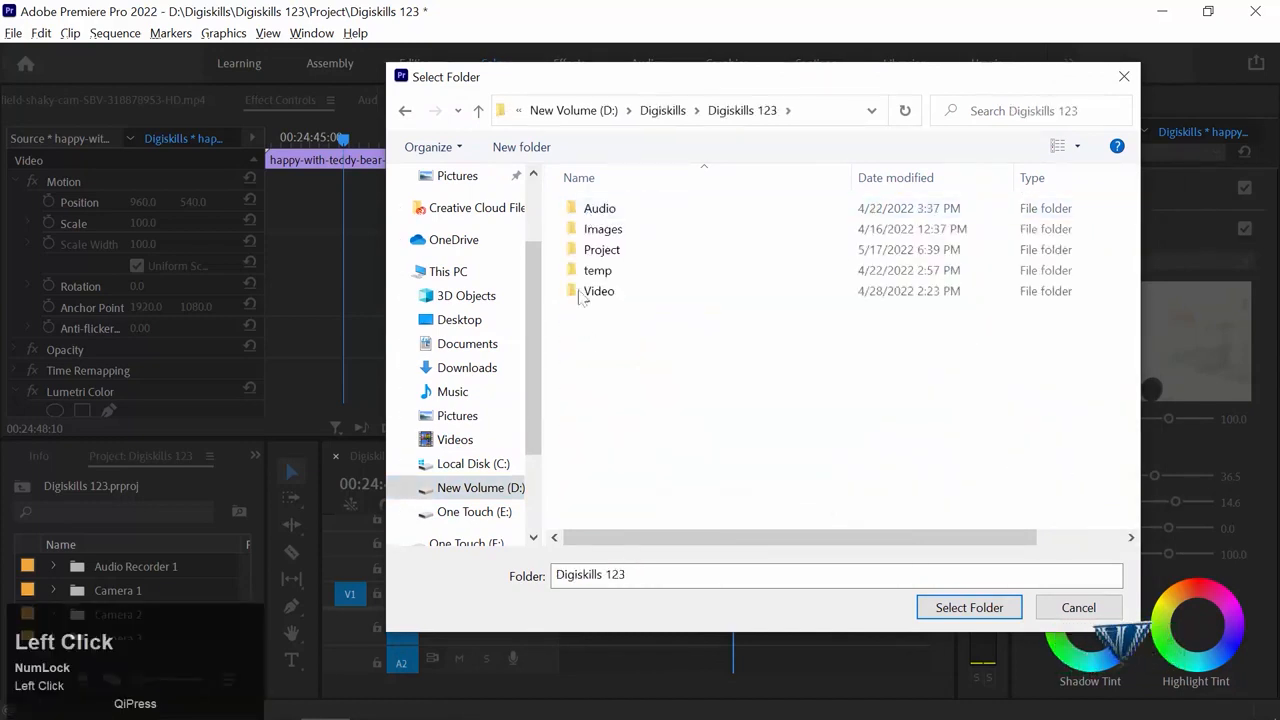
{"action": "double_click", "coordinate": [640, 240]}
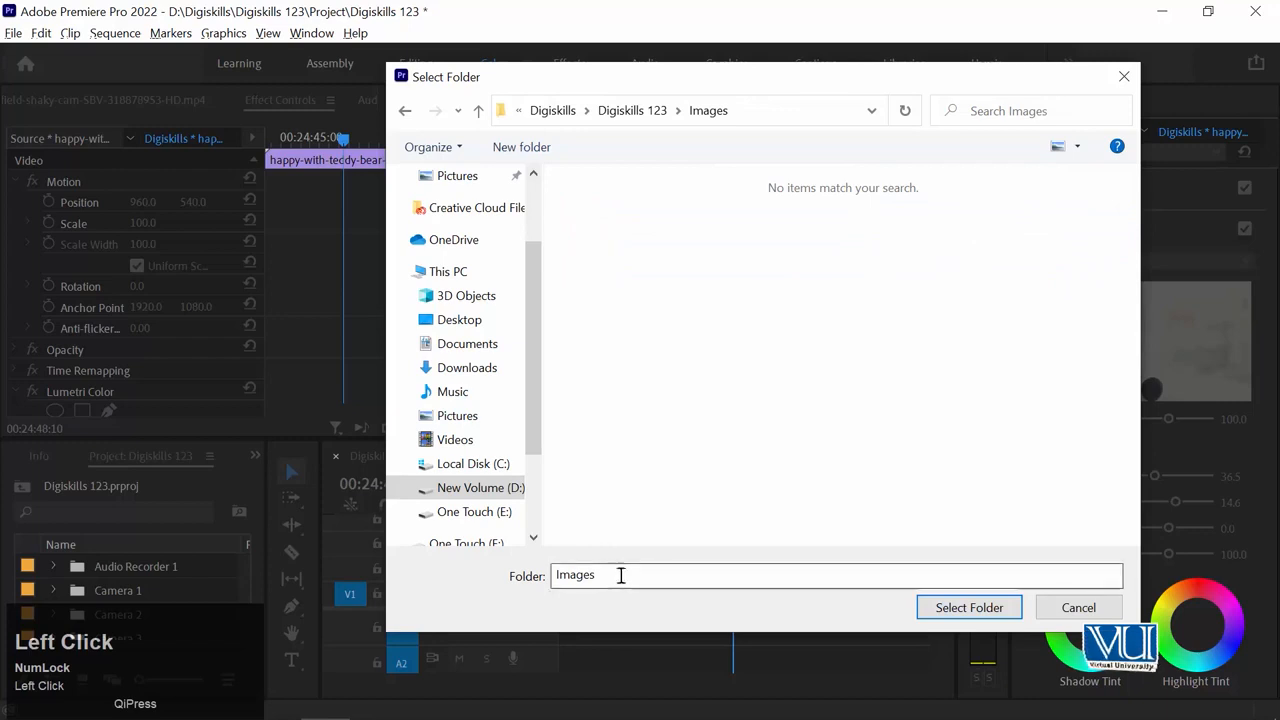
{"action": "left_click", "coordinate": [969, 607]}
{"action": "left_click", "coordinate": [688, 441]}
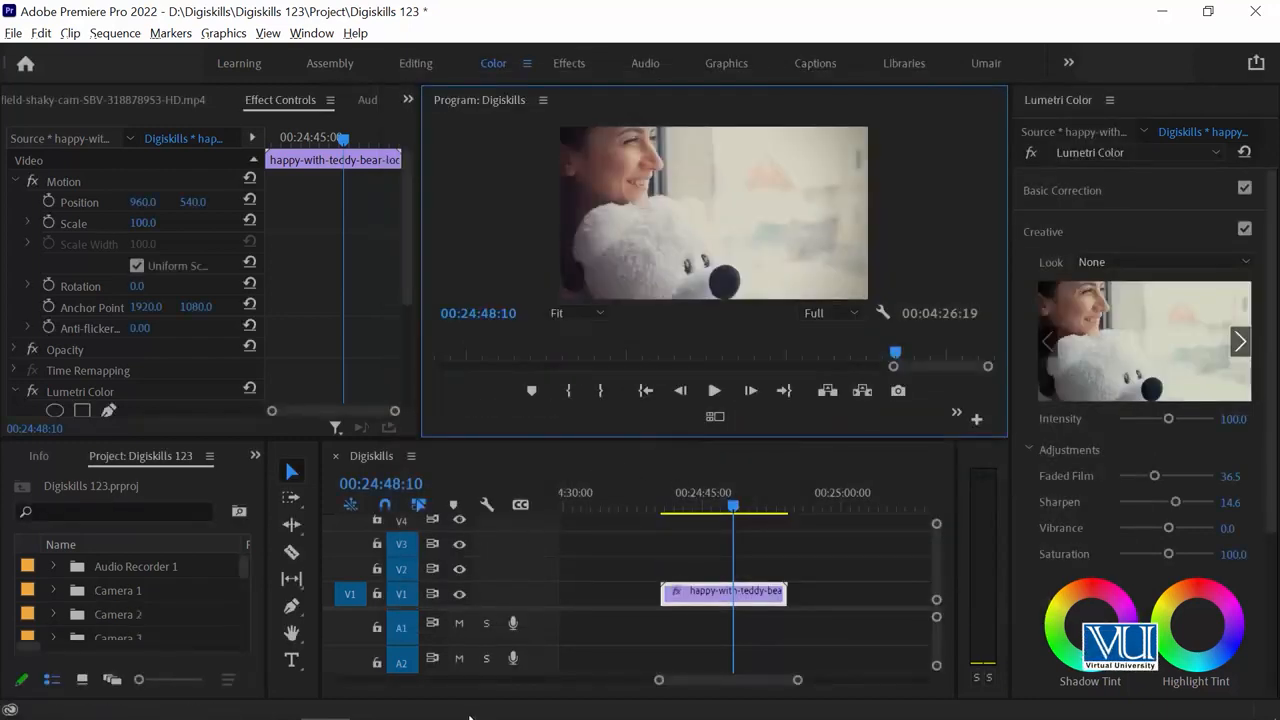
Launch Photoshop from the system search
{"action": "key", "text": "super"}
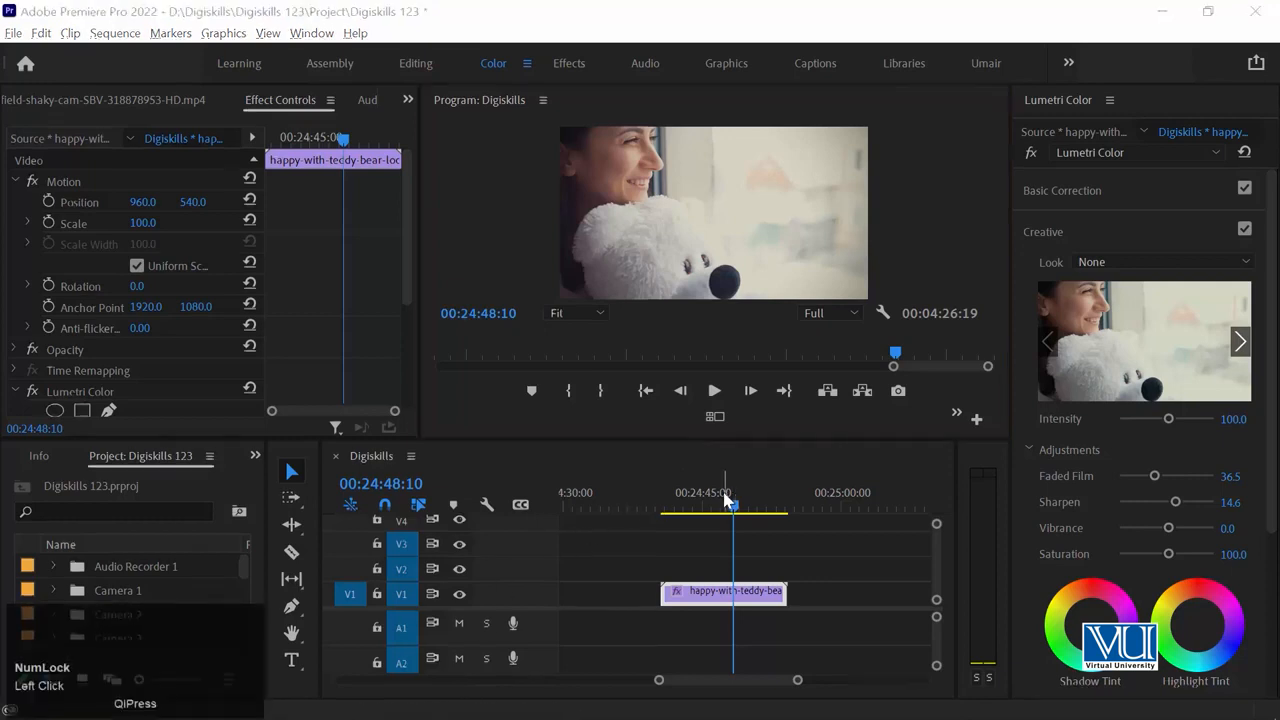
{"action": "type", "text": "photo"}
{"action": "key", "text": "Return"}
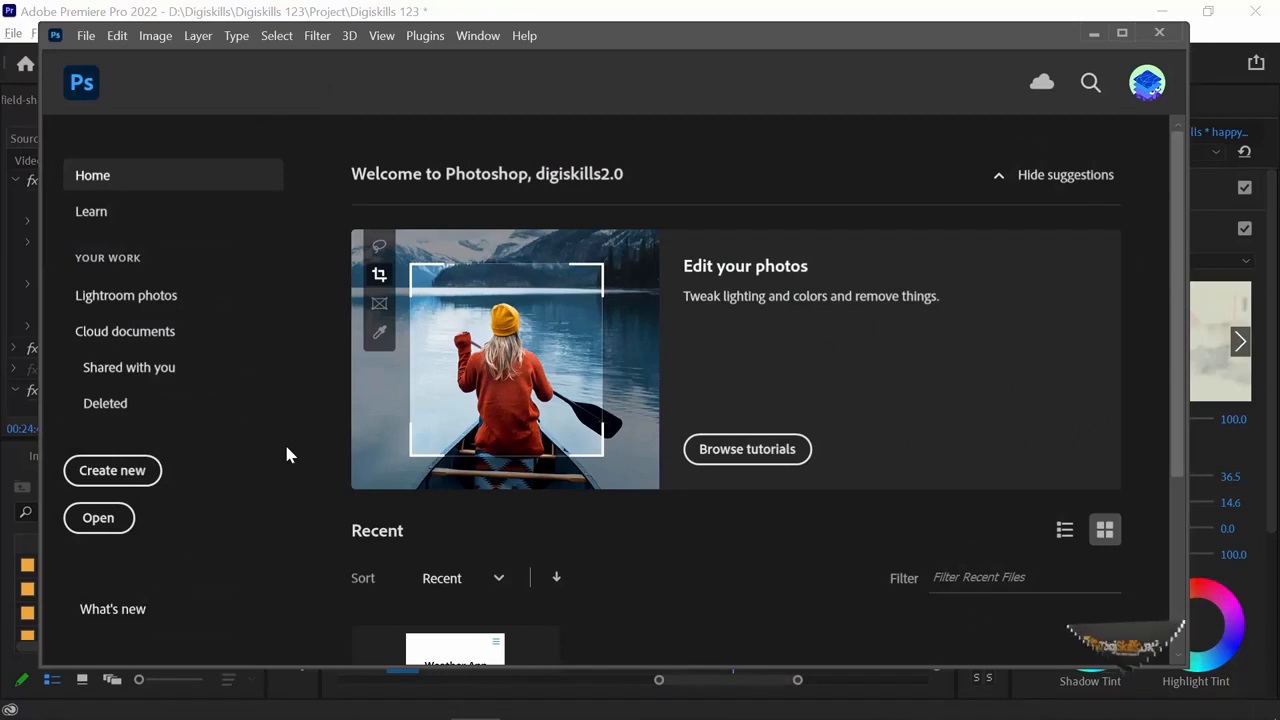
Switch to Premiere Pro and check the sequence's frame size in its settings without changing anything
{"action": "key", "text": "alt+Tab"}
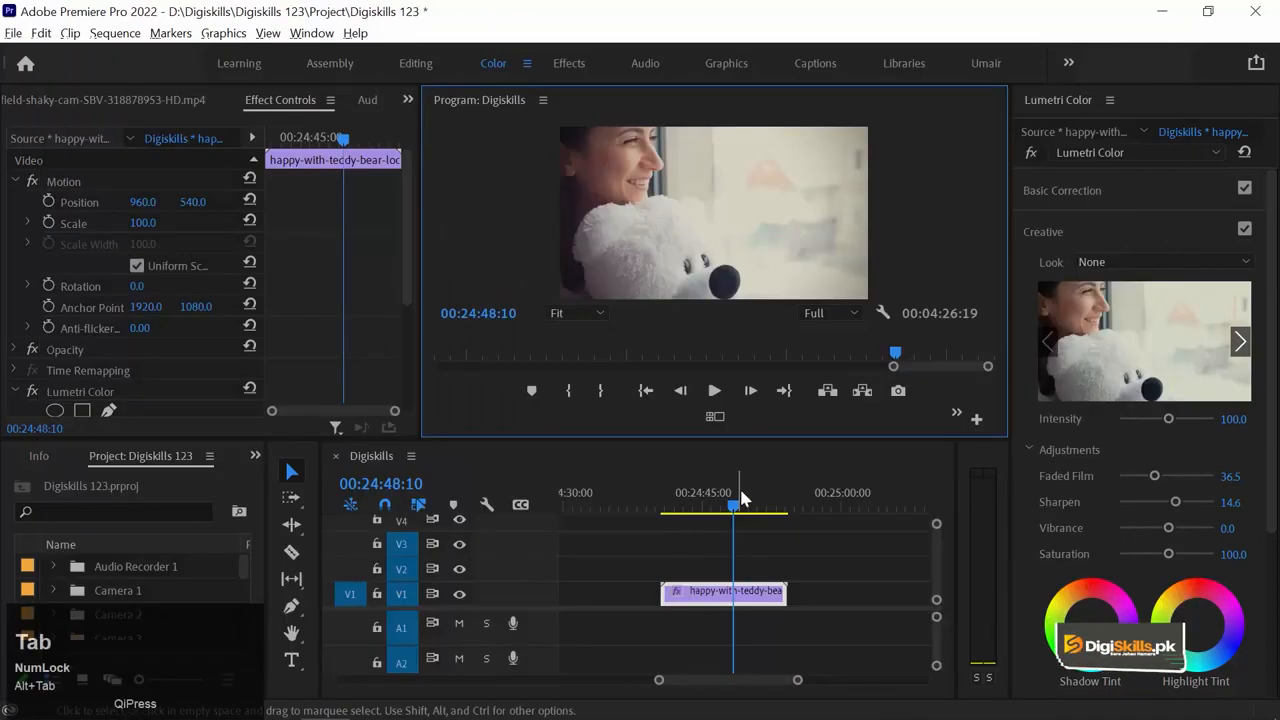
{"action": "left_click", "coordinate": [703, 552]}
{"action": "left_click", "coordinate": [115, 33]}
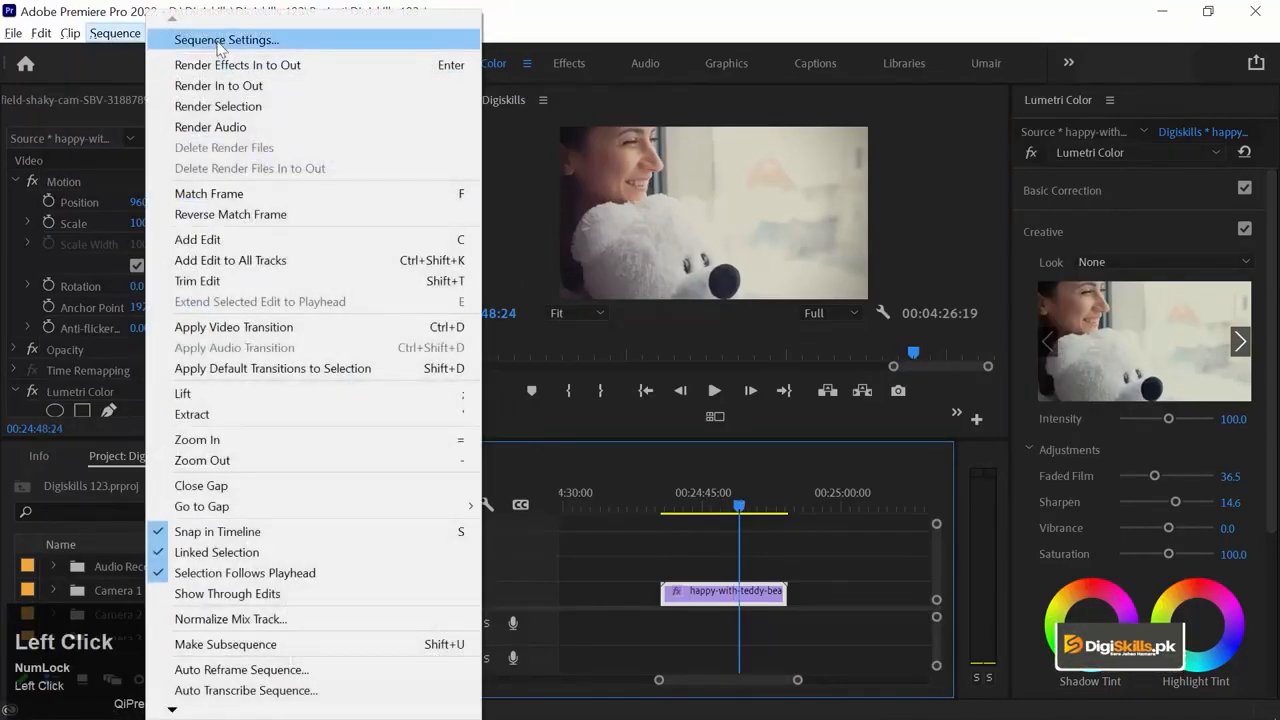
{"action": "left_click", "coordinate": [220, 42]}
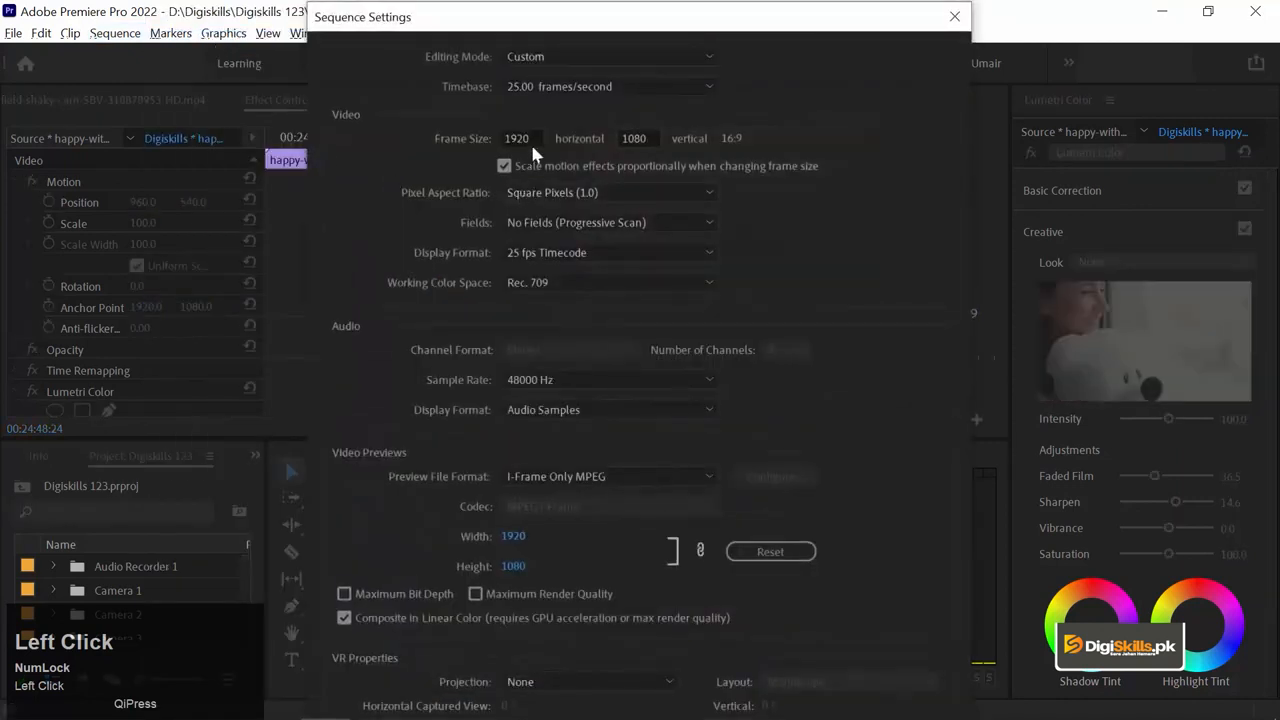
{"action": "left_click", "coordinate": [624, 138]}
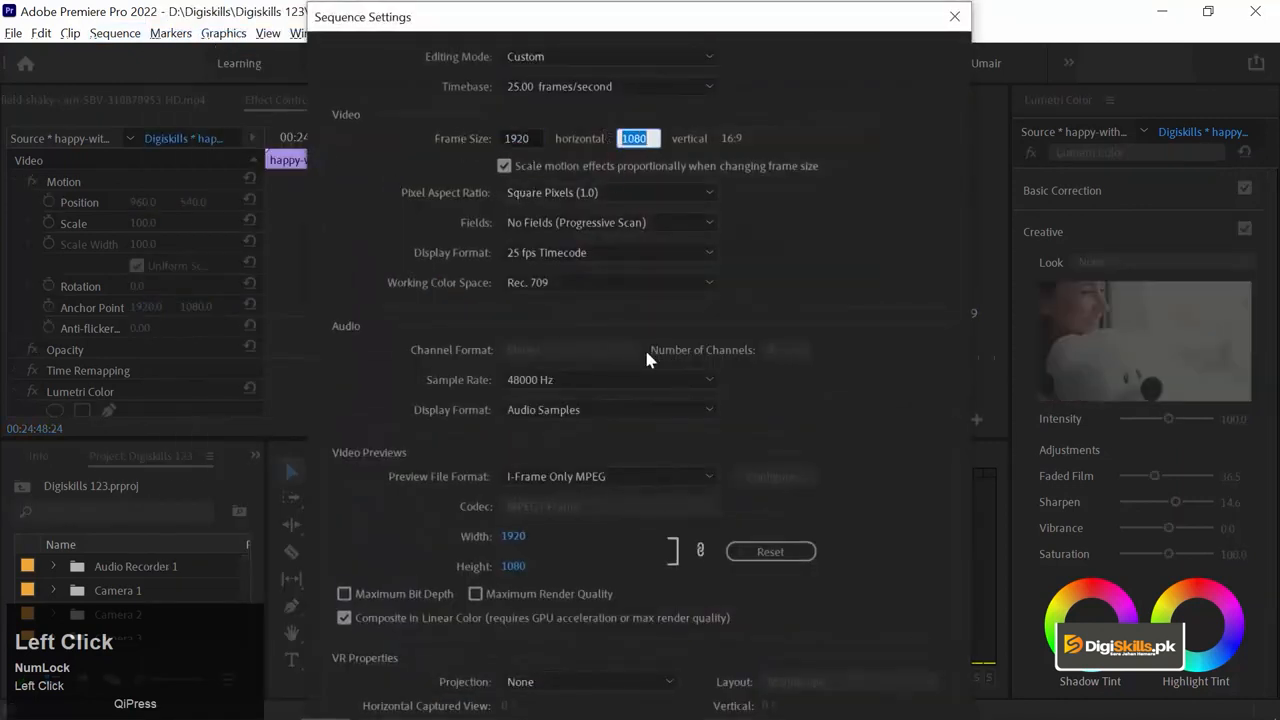
{"action": "left_click", "coordinate": [525, 136]}
{"action": "left_click", "coordinate": [950, 17]}
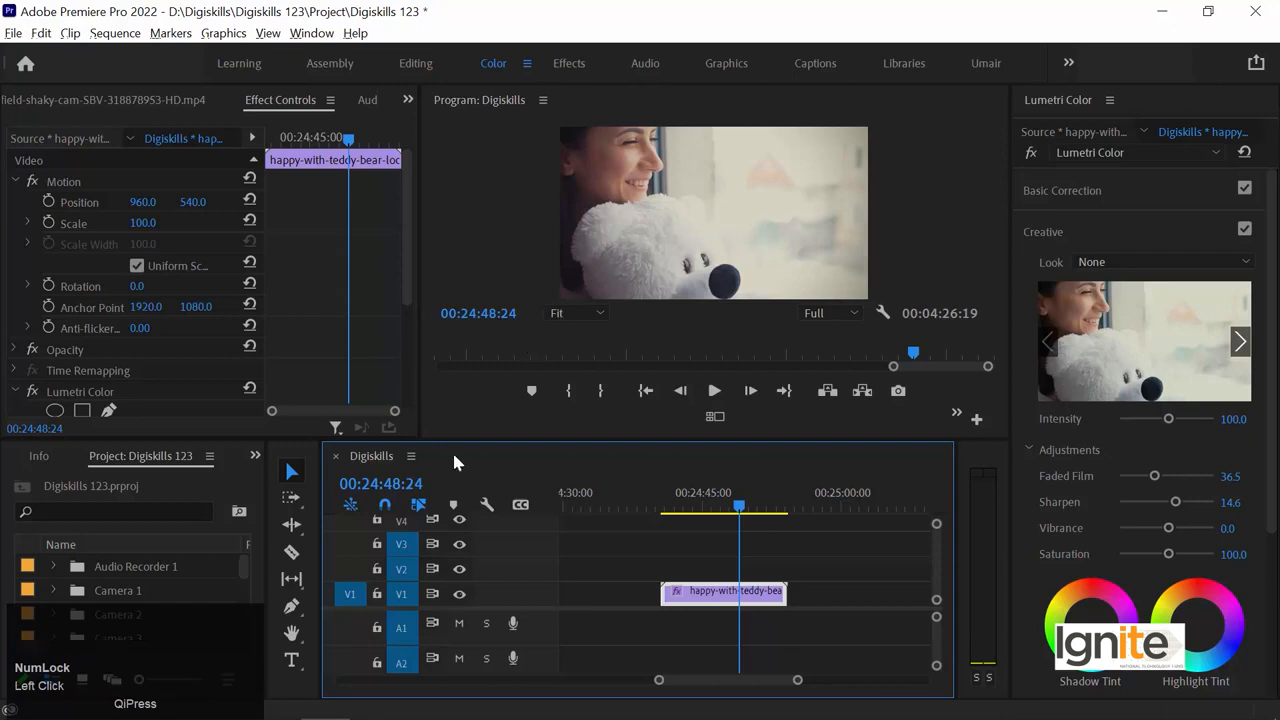
Switch to Photoshop and create a blank document from the HDTV 1080p film and video preset at 1920 x 1080 px
{"action": "key", "text": "alt+Tab"}
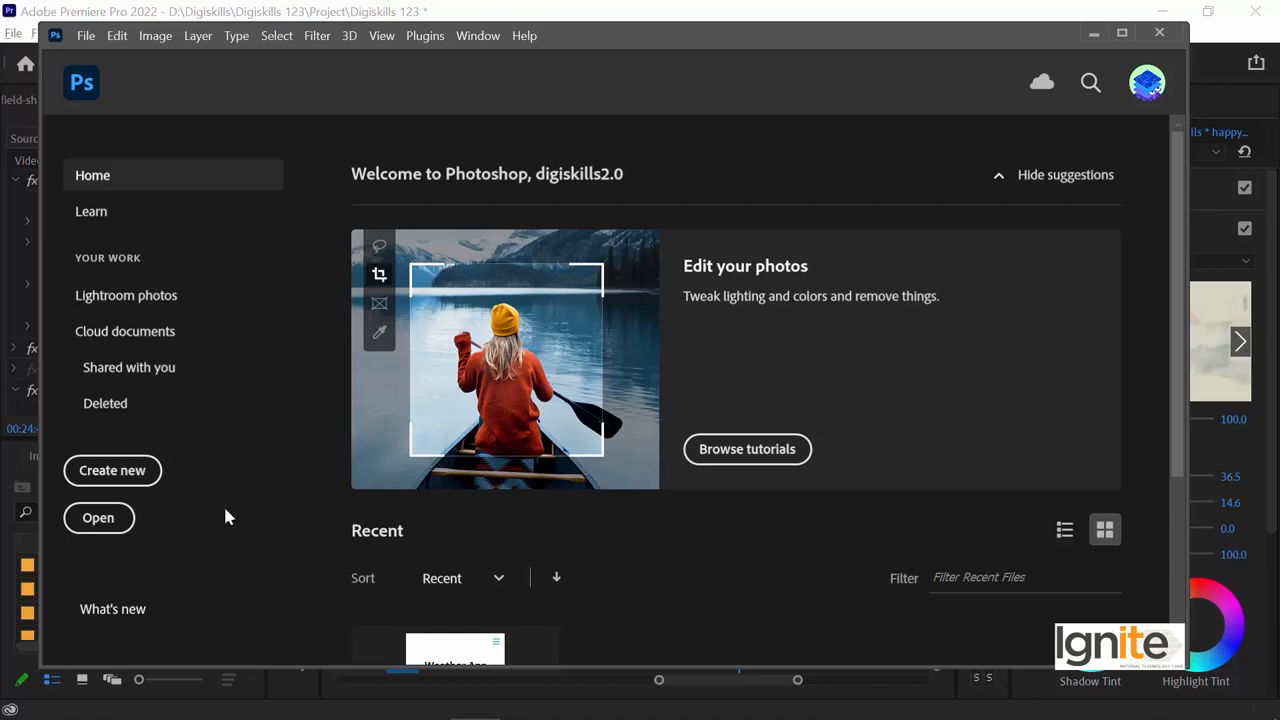
{"action": "left_click", "coordinate": [112, 470]}
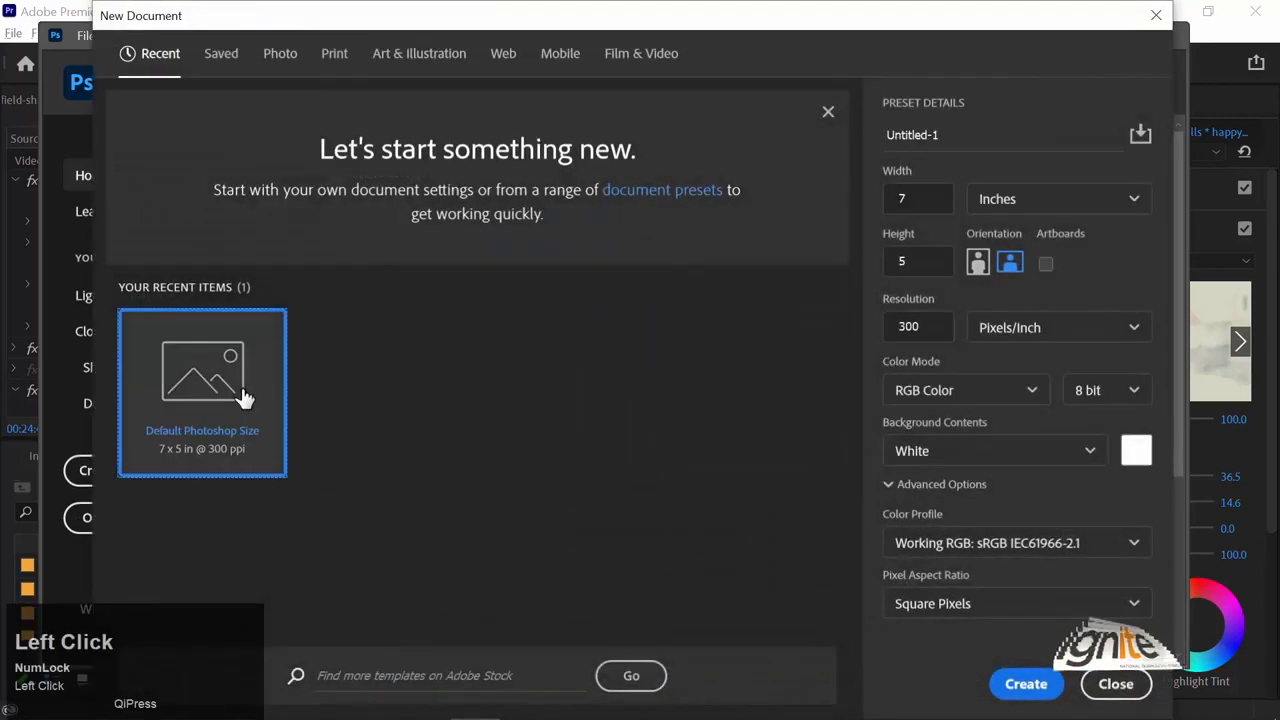
{"action": "left_click", "coordinate": [647, 58]}
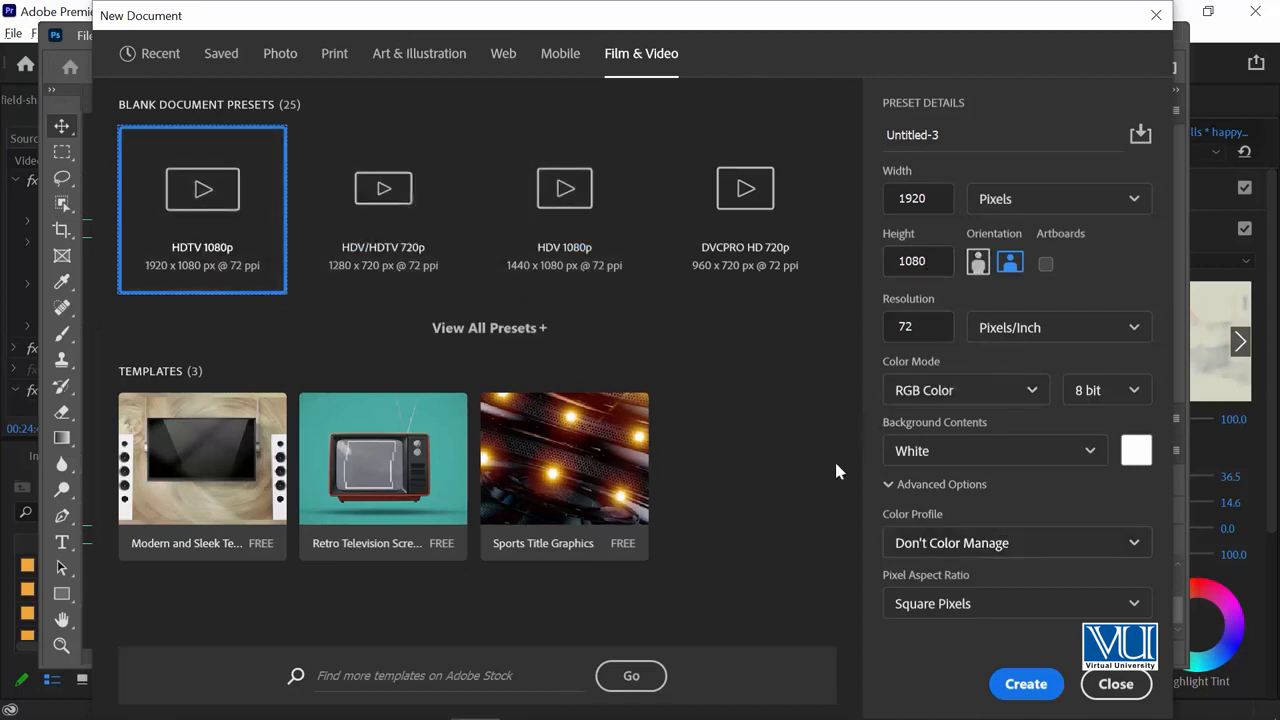
{"action": "left_click", "coordinate": [948, 200]}
{"action": "left_click", "coordinate": [930, 261]}
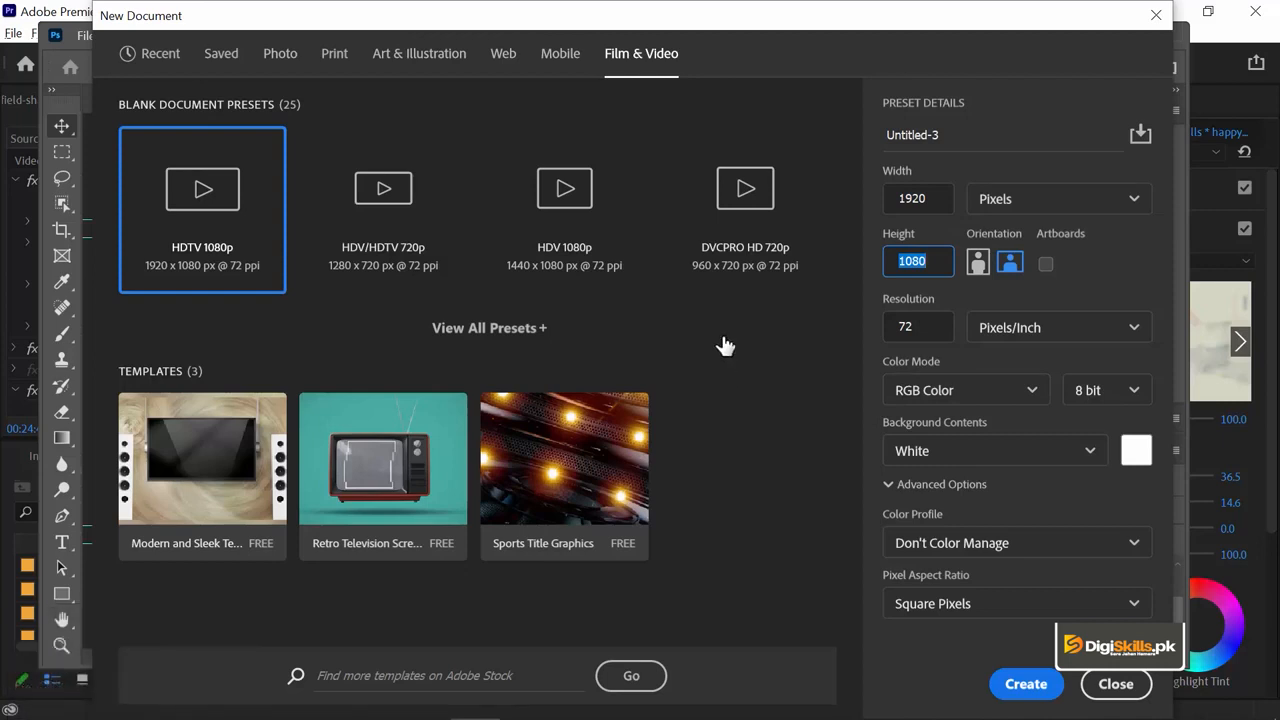
{"action": "left_click", "coordinate": [1022, 683]}
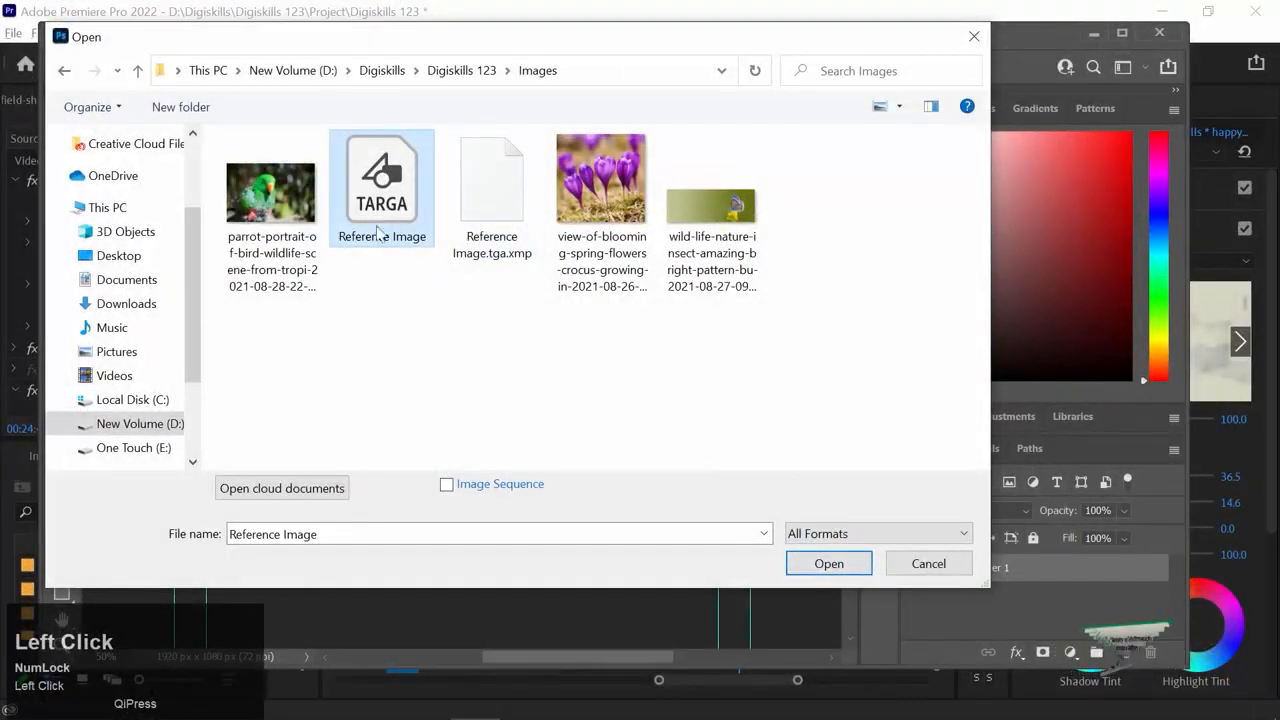
Open the Reference Image Targa file from the Images folder in Photoshop
{"action": "left_click", "coordinate": [826, 563]}
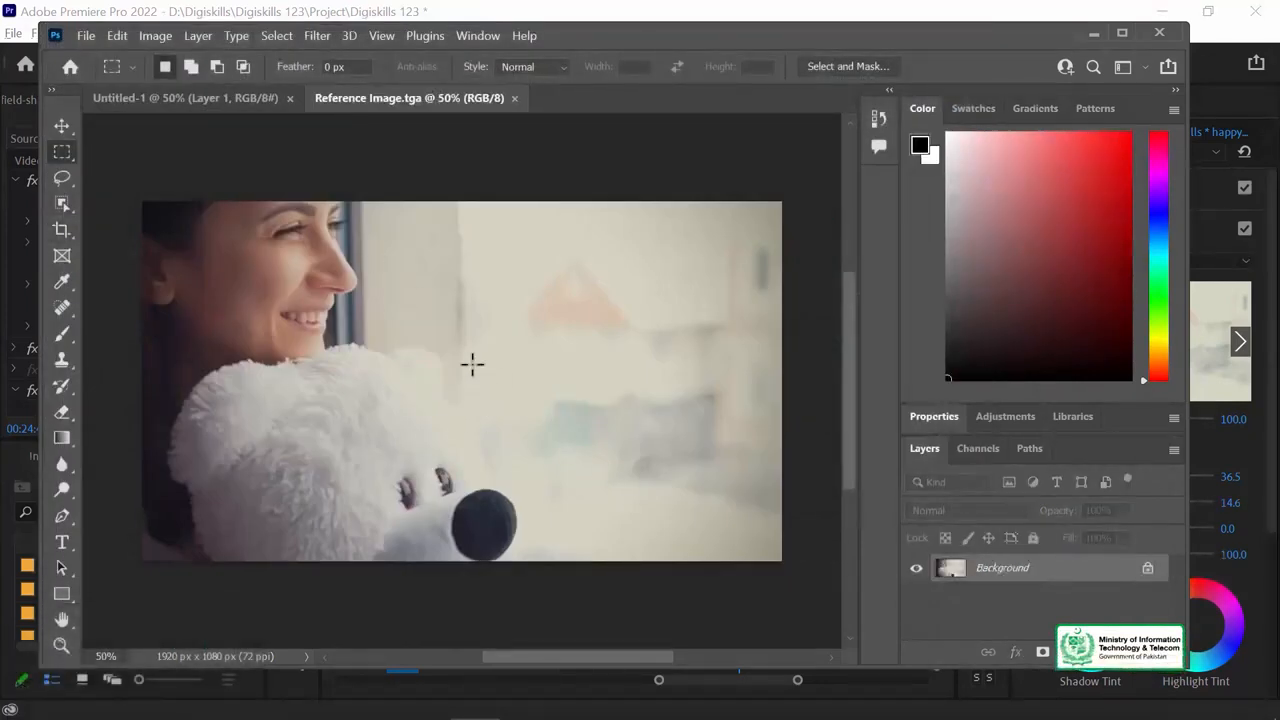
{"action": "key", "text": "alt+Tab"}
{"action": "key", "text": "alt+Tab"}
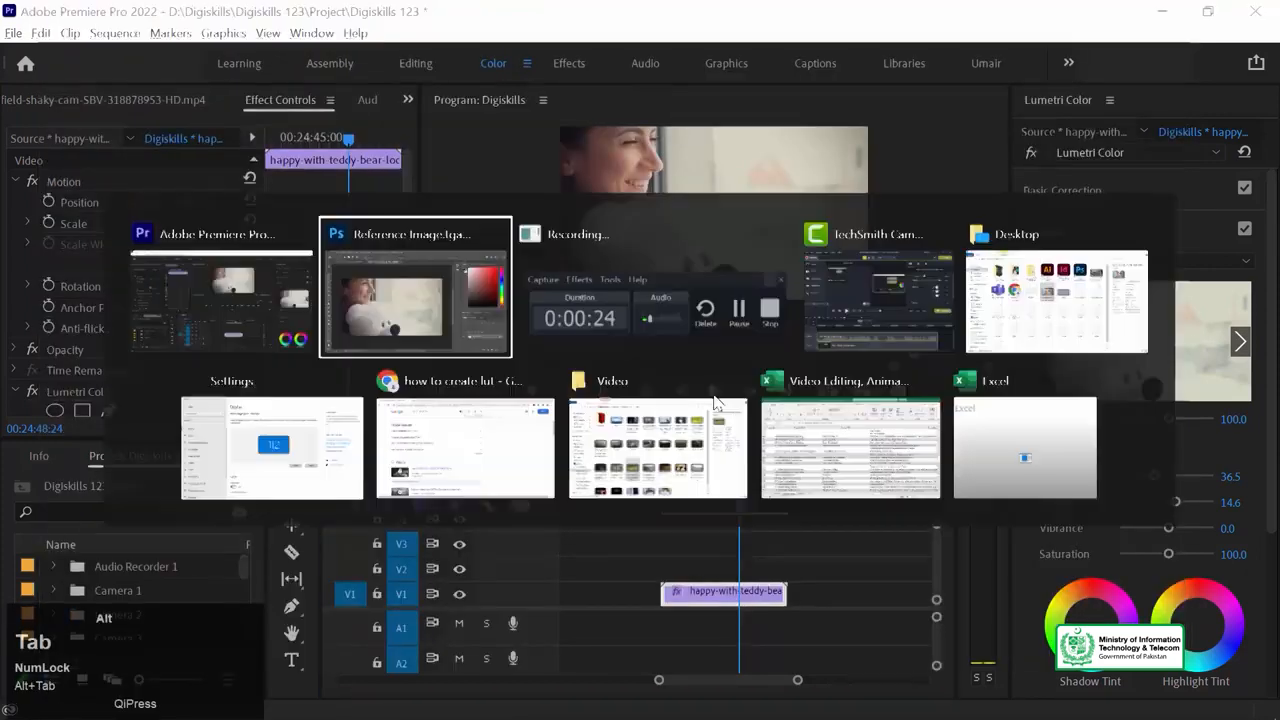
Copy the reference picture into the Untitled-1 document as a layer covering the canvas, and close the Reference Image file
{"action": "left_click_drag", "start_coordinate": [951, 569], "coordinate": [536, 351]}
{"action": "key", "text": "v"}
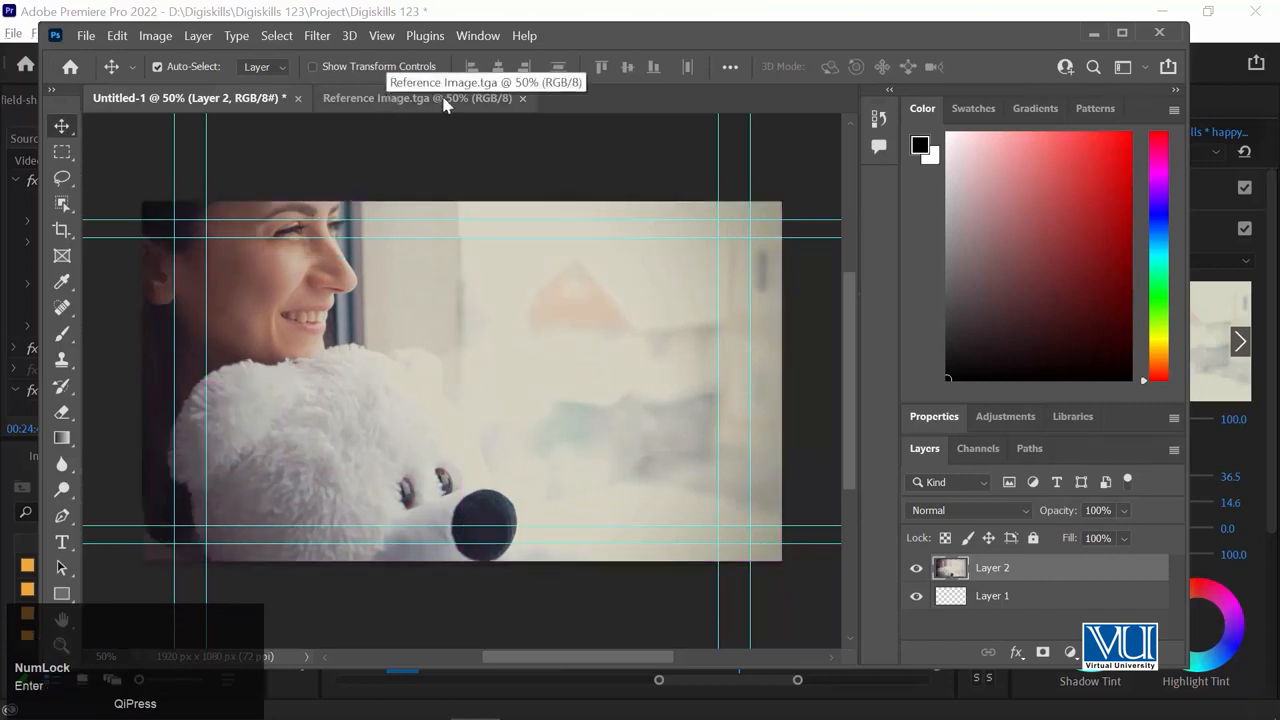
{"action": "left_click", "coordinate": [418, 105]}
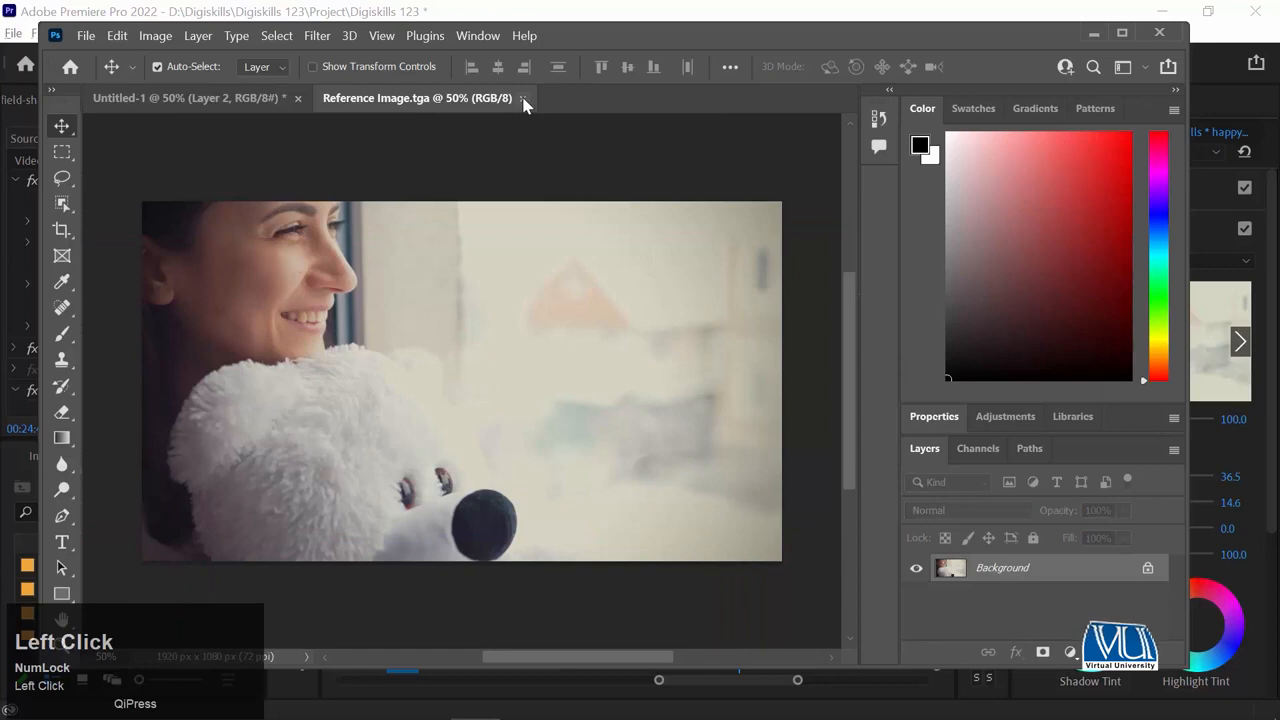
{"action": "left_click", "coordinate": [522, 98]}
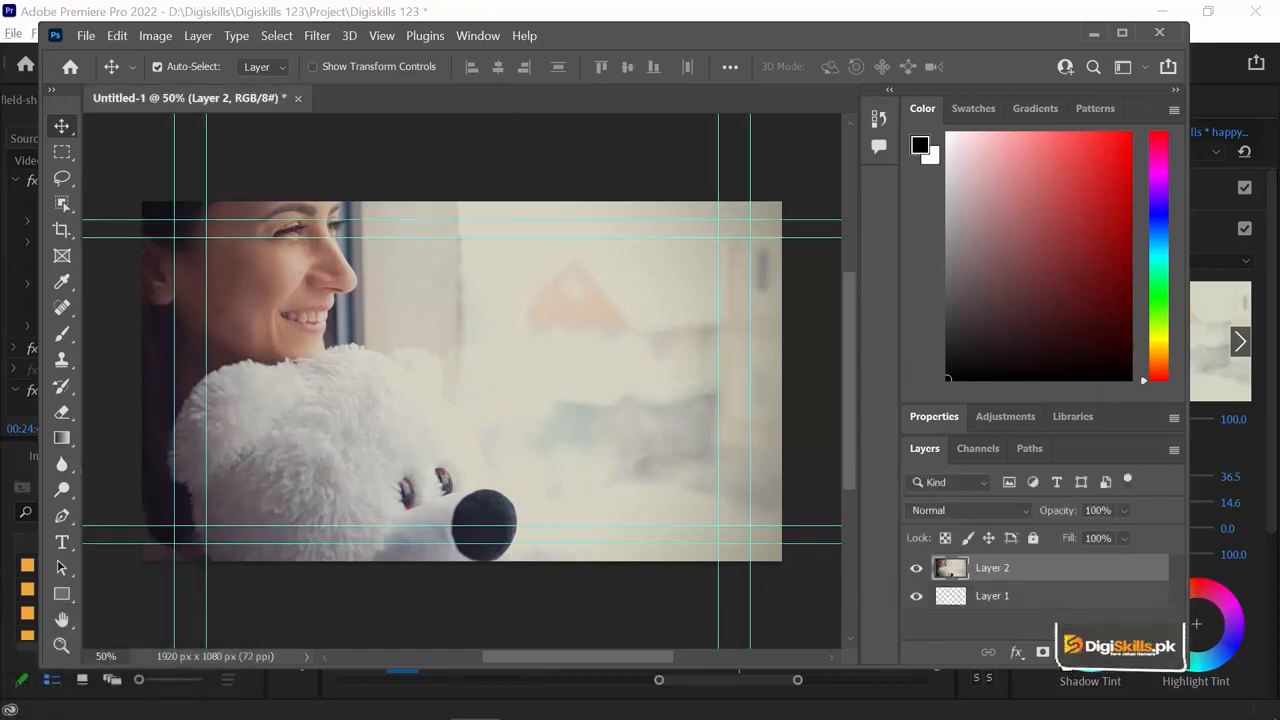
Add a Levels adjustment layer above the picture with the shadow input at 20 and the midtones at 0.74
{"action": "left_click", "coordinate": [1068, 652]}
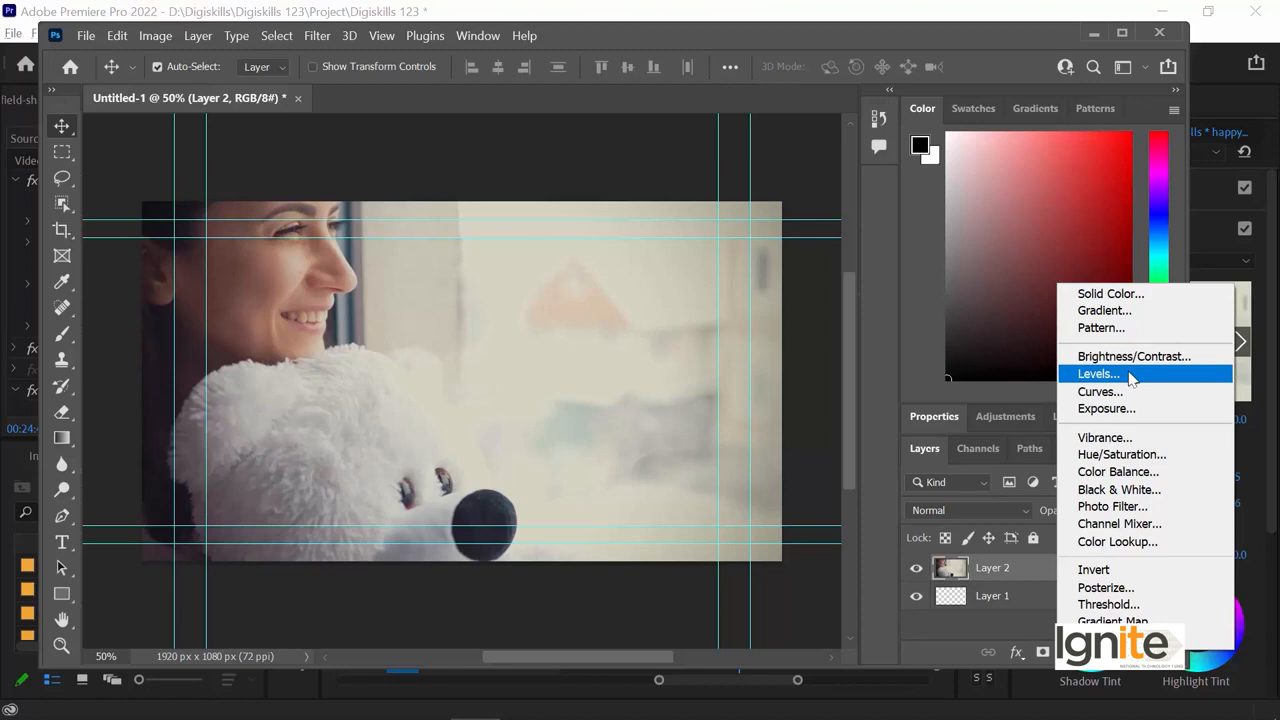
{"action": "left_click", "coordinate": [1131, 375]}
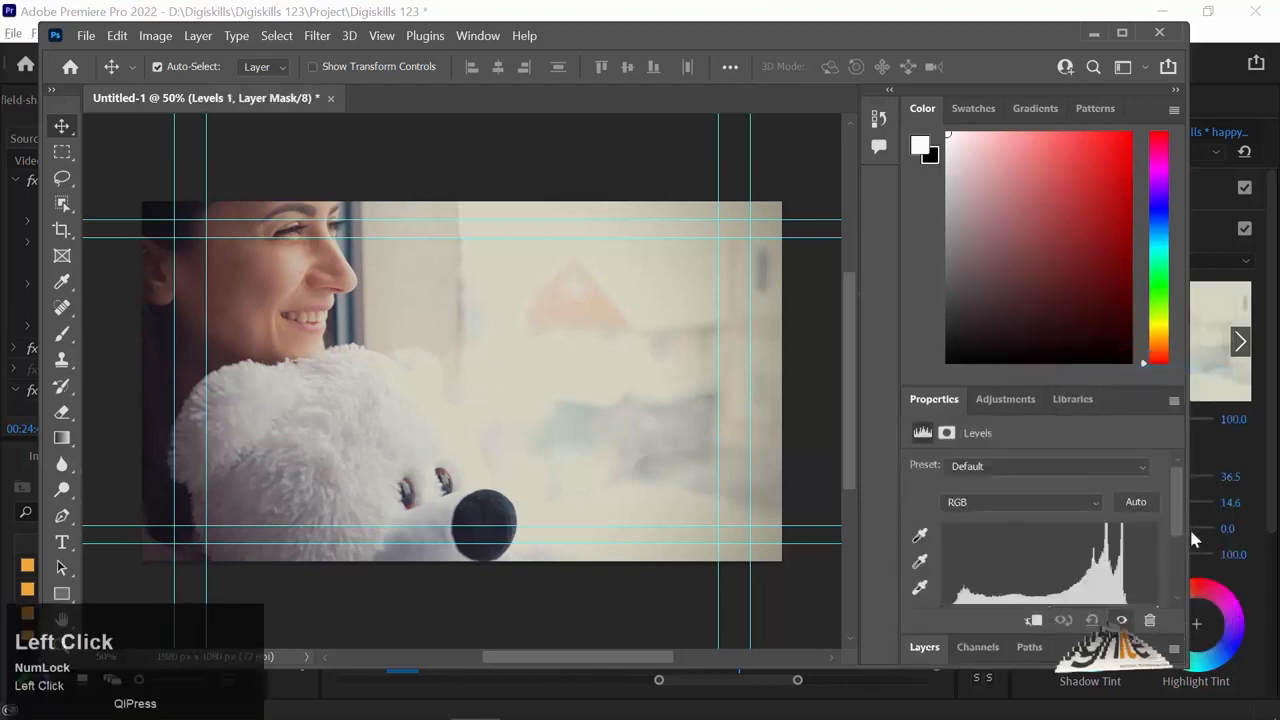
{"action": "left_click_drag", "start_coordinate": [1177, 520], "coordinate": [1174, 545]}
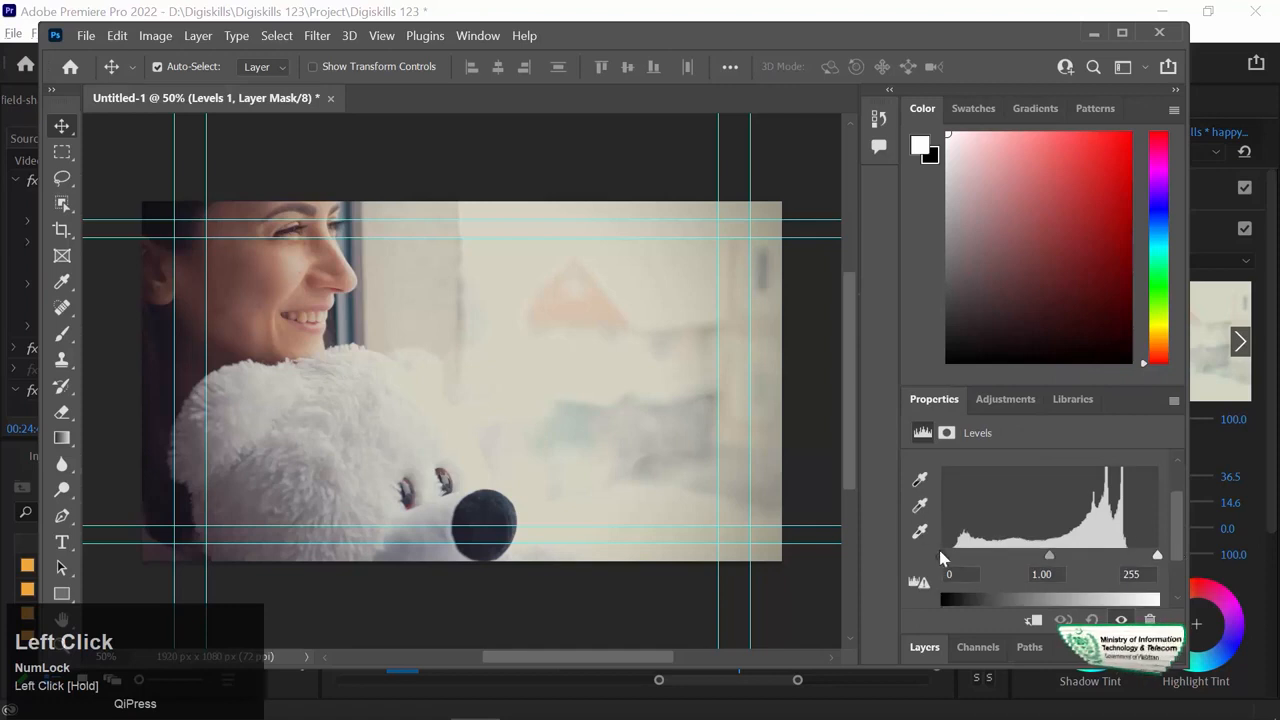
{"action": "left_click_drag", "start_coordinate": [1049, 556], "coordinate": [1180, 560]}
{"action": "mouse_move", "coordinate": [1068, 558]}
{"action": "left_mouse_down"}
{"action": "mouse_move", "coordinate": [1080, 549]}
{"action": "mouse_move", "coordinate": [1061, 557]}
{"action": "left_mouse_up"}
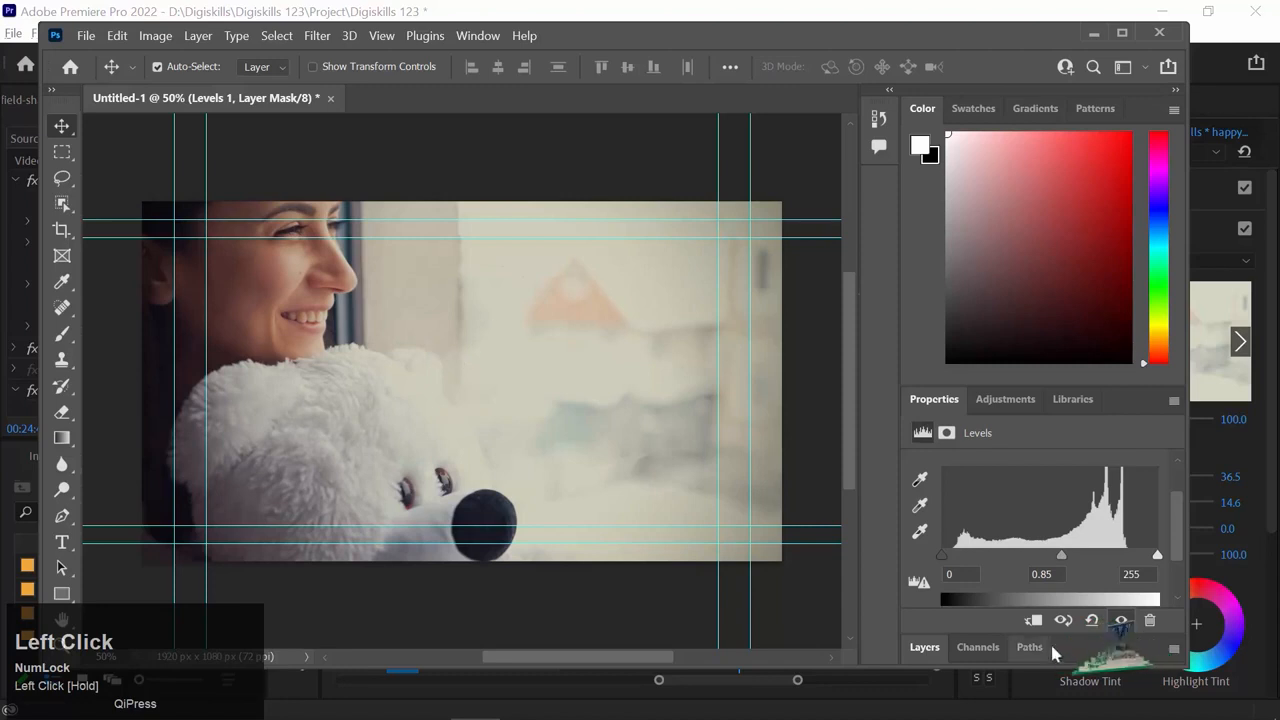
{"action": "mouse_move", "coordinate": [941, 557]}
{"action": "left_mouse_down"}
{"action": "mouse_move", "coordinate": [966, 562]}
{"action": "mouse_move", "coordinate": [964, 548]}
{"action": "mouse_move", "coordinate": [957, 556]}
{"action": "left_mouse_up"}
{"action": "left_click_drag", "start_coordinate": [1080, 560], "coordinate": [1076, 560]}
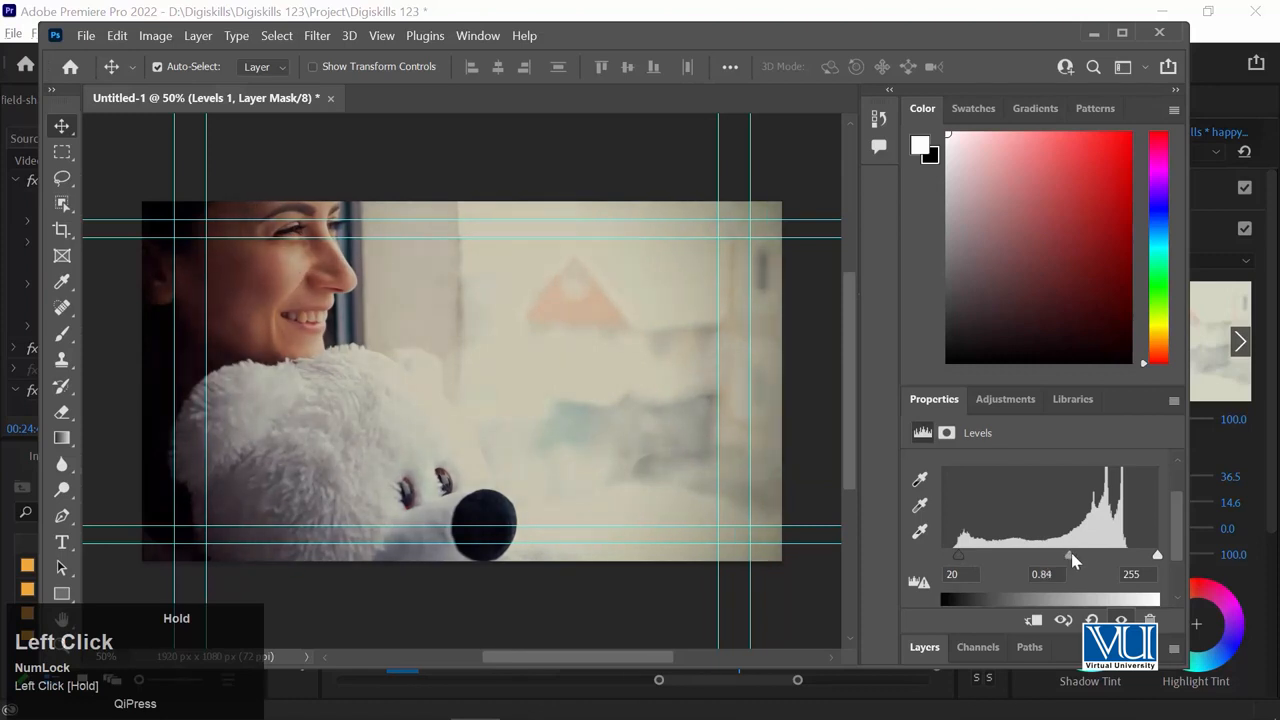
{"action": "left_click_drag", "start_coordinate": [1073, 561], "coordinate": [1086, 561]}
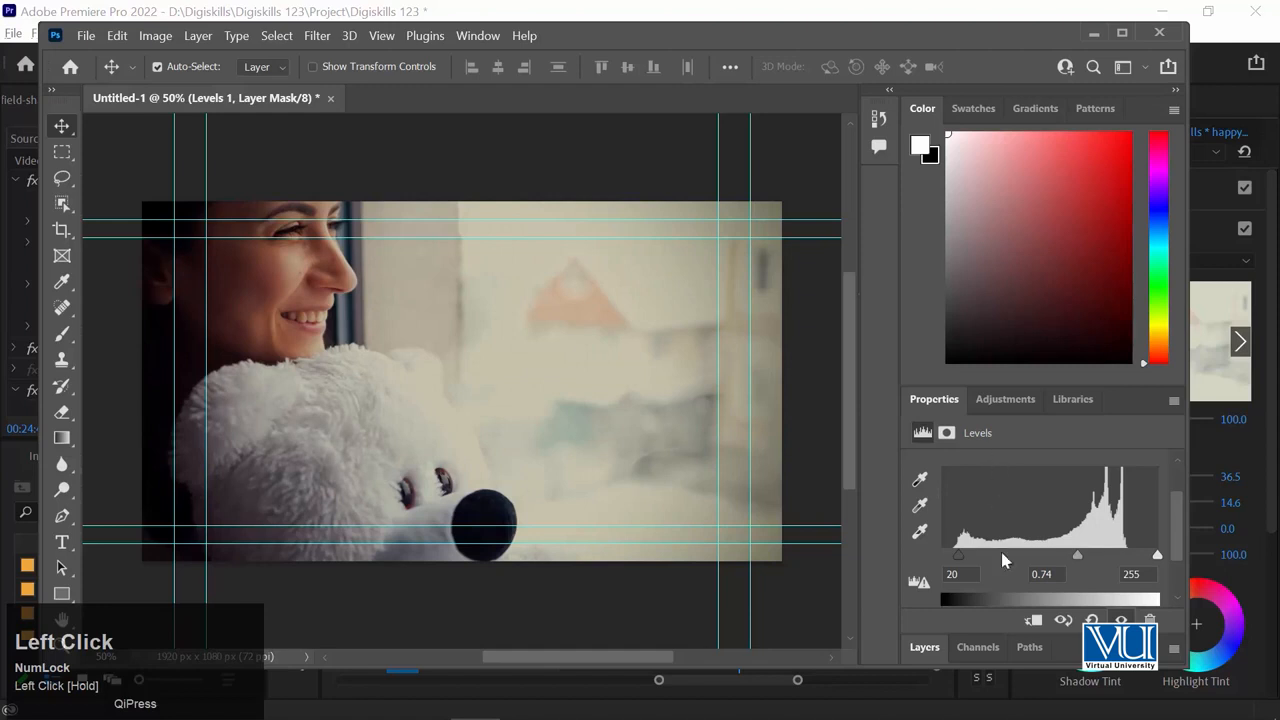
Add a Hue/Saturation adjustment layer above the Levels layer and shift the master hue to about -149
{"action": "left_click", "coordinate": [925, 647]}
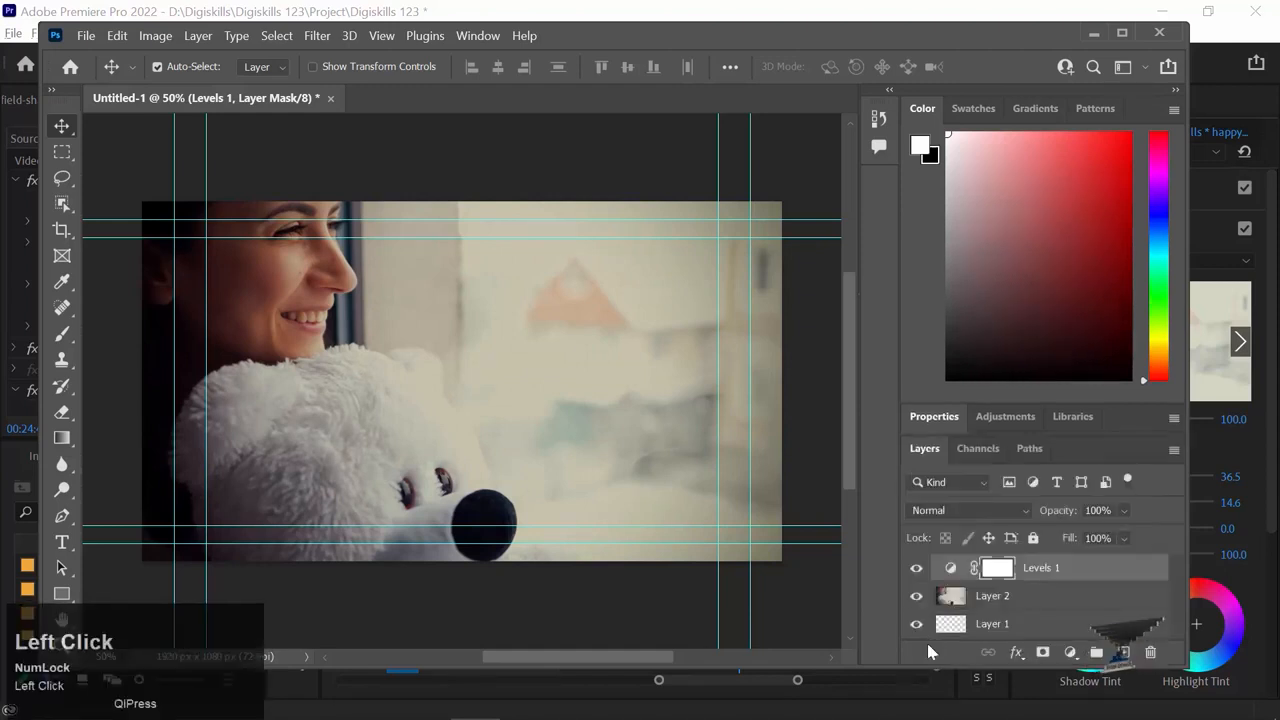
{"action": "left_click", "coordinate": [1070, 652]}
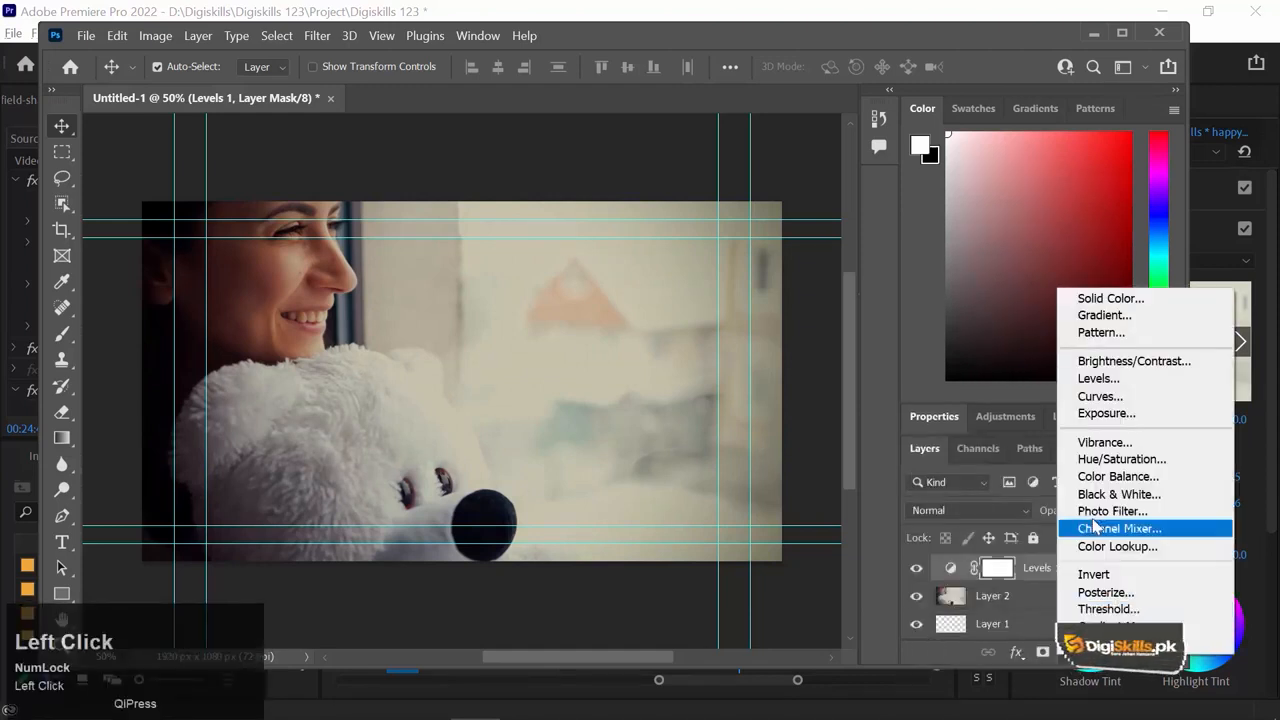
{"action": "left_click", "coordinate": [1180, 463]}
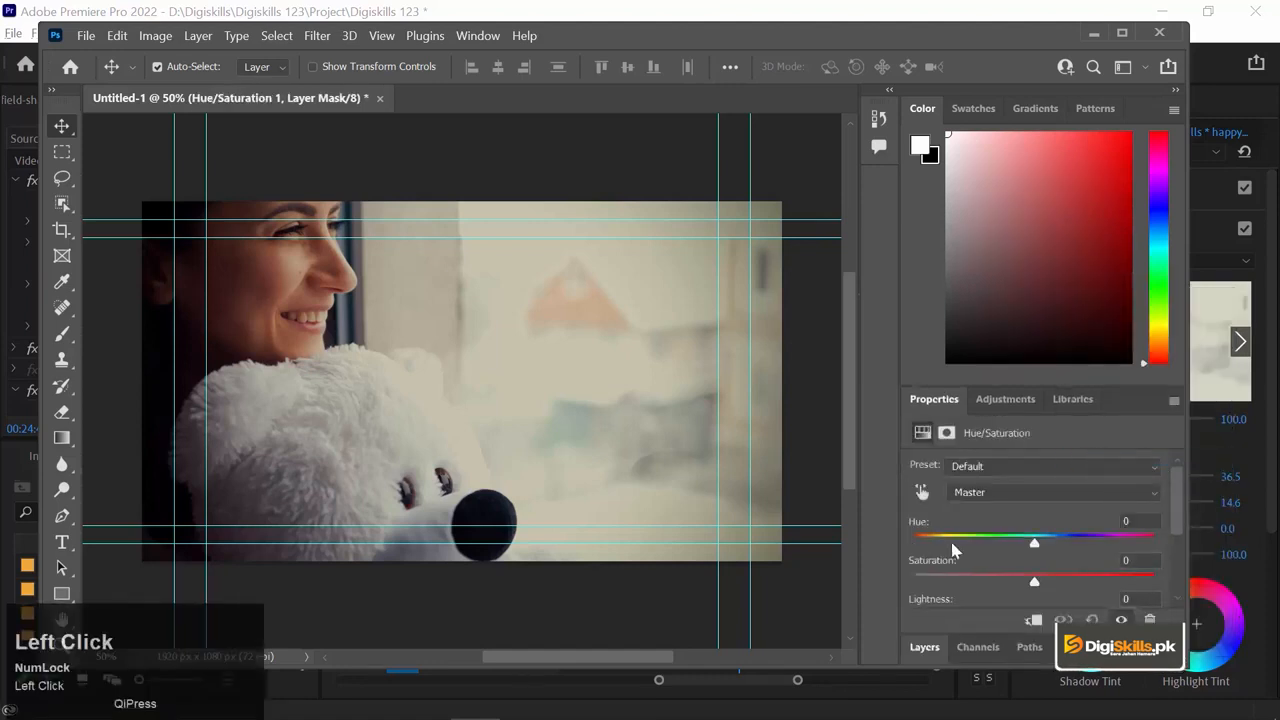
{"action": "left_click_drag", "start_coordinate": [1033, 546], "coordinate": [980, 546]}
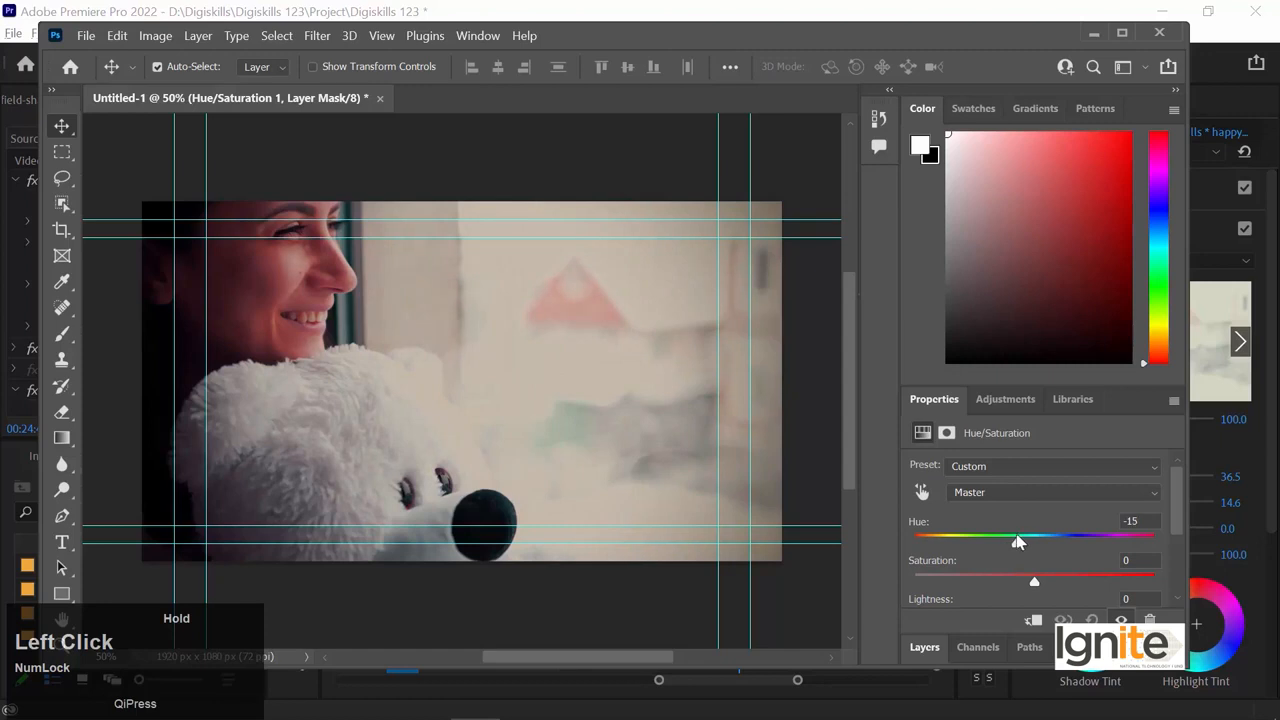
{"action": "left_click_drag", "start_coordinate": [1013, 541], "coordinate": [937, 545]}
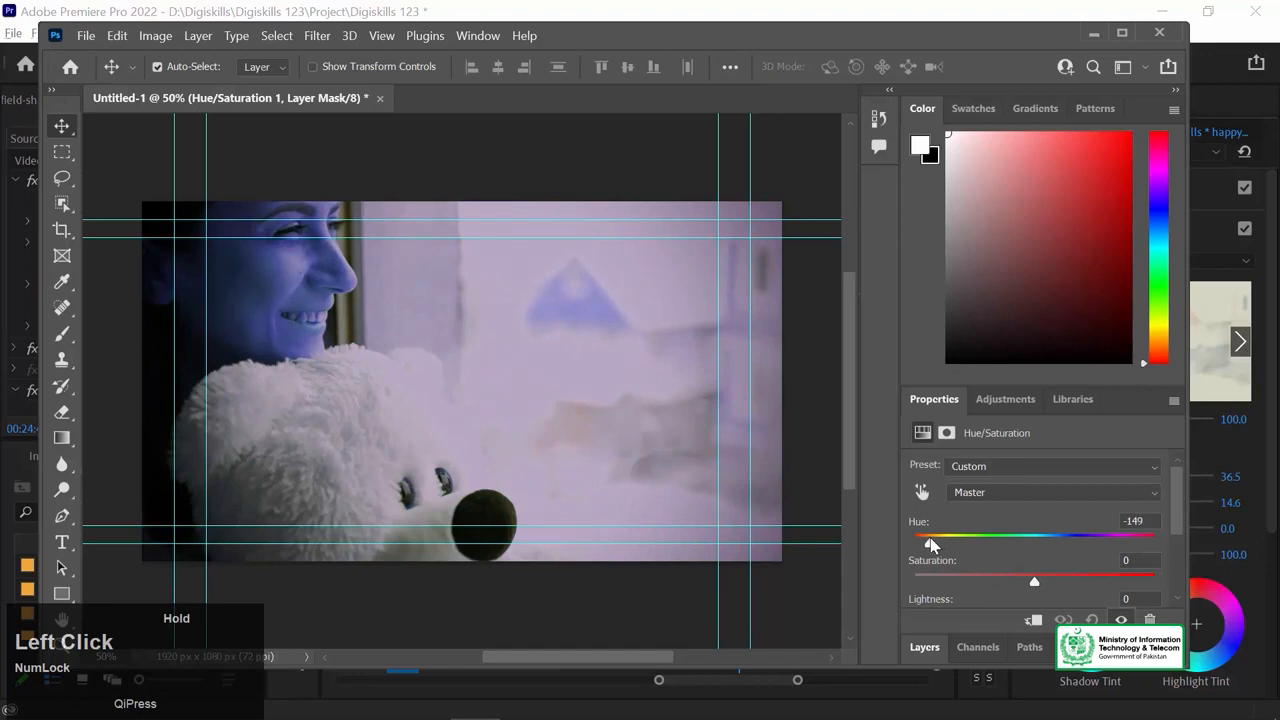
Add a Curves adjustment layer and pull the lower part of the curve slightly down to darken the picture
{"action": "left_click", "coordinate": [924, 652]}
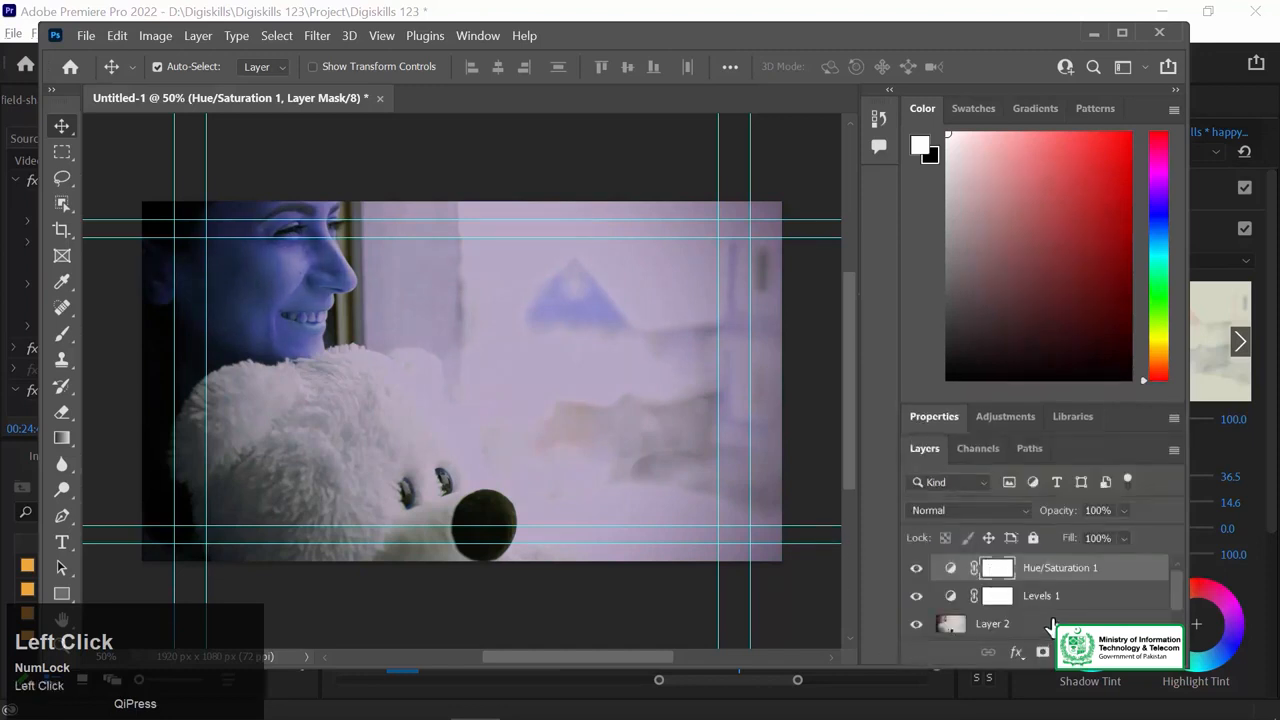
{"action": "scroll", "coordinate": [1020, 582], "scroll_direction": "down", "scroll_amount": 1}
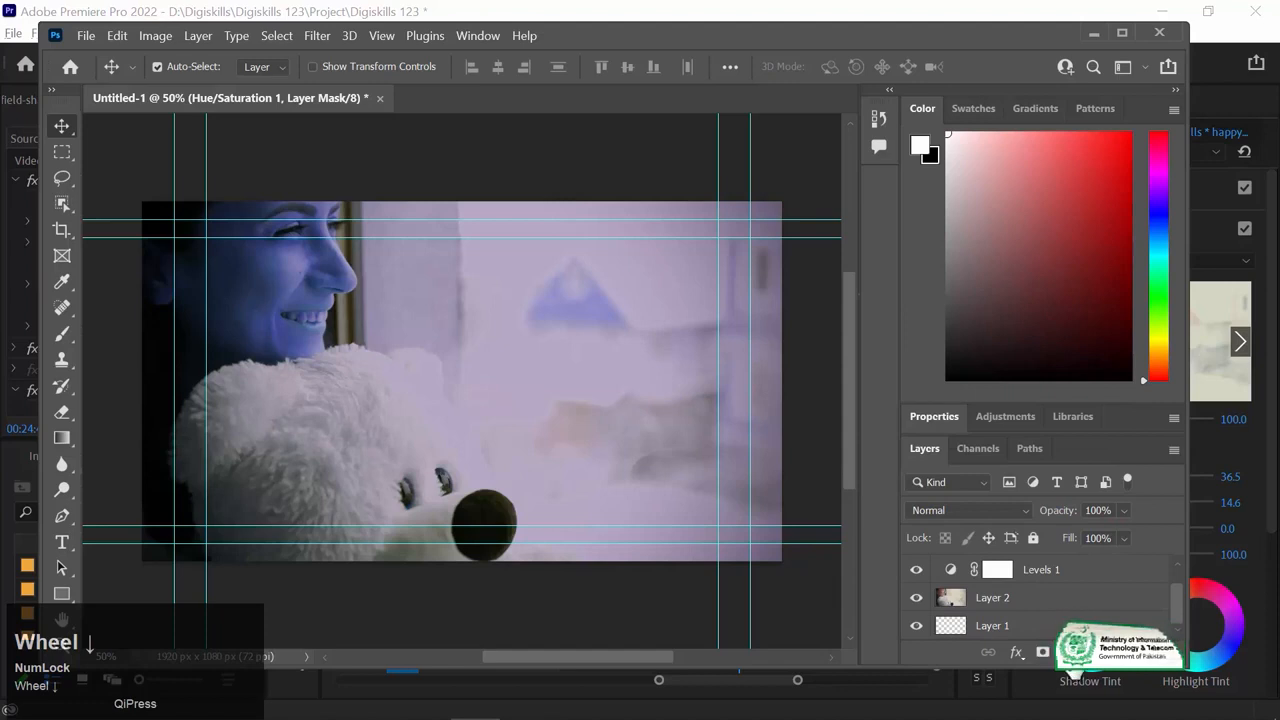
{"action": "left_click", "coordinate": [1070, 652]}
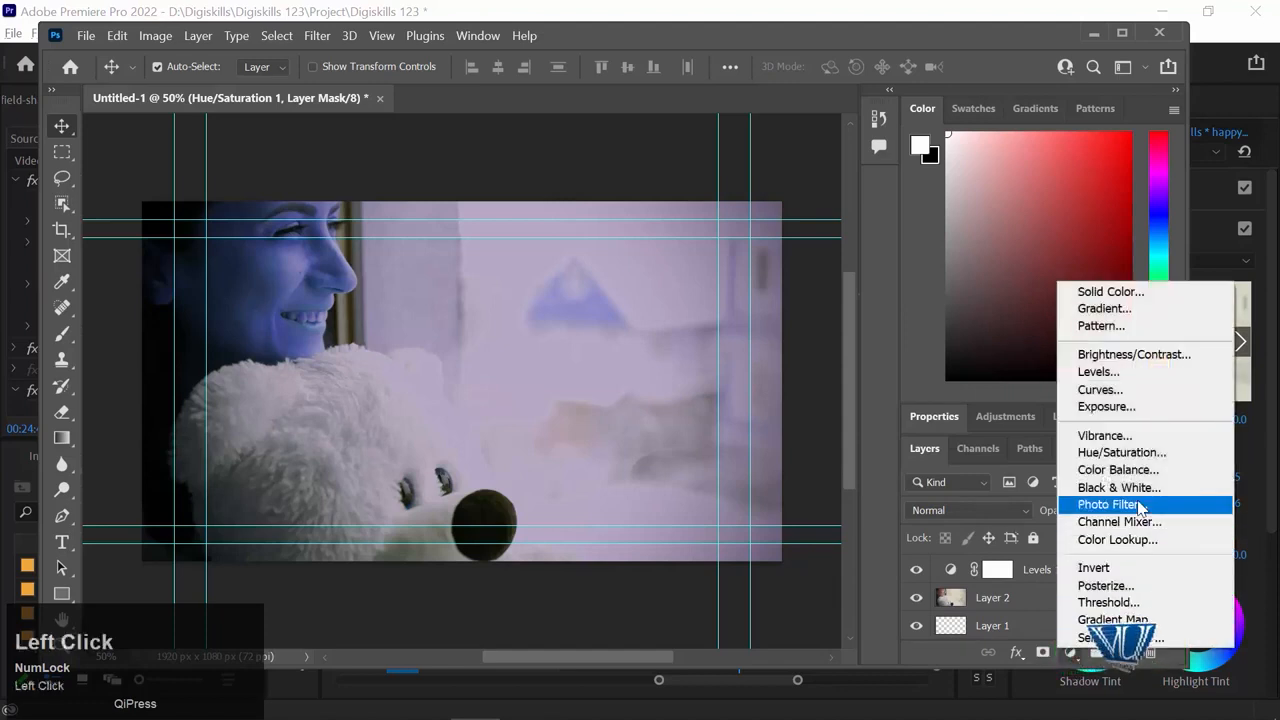
{"action": "left_click", "coordinate": [1100, 389]}
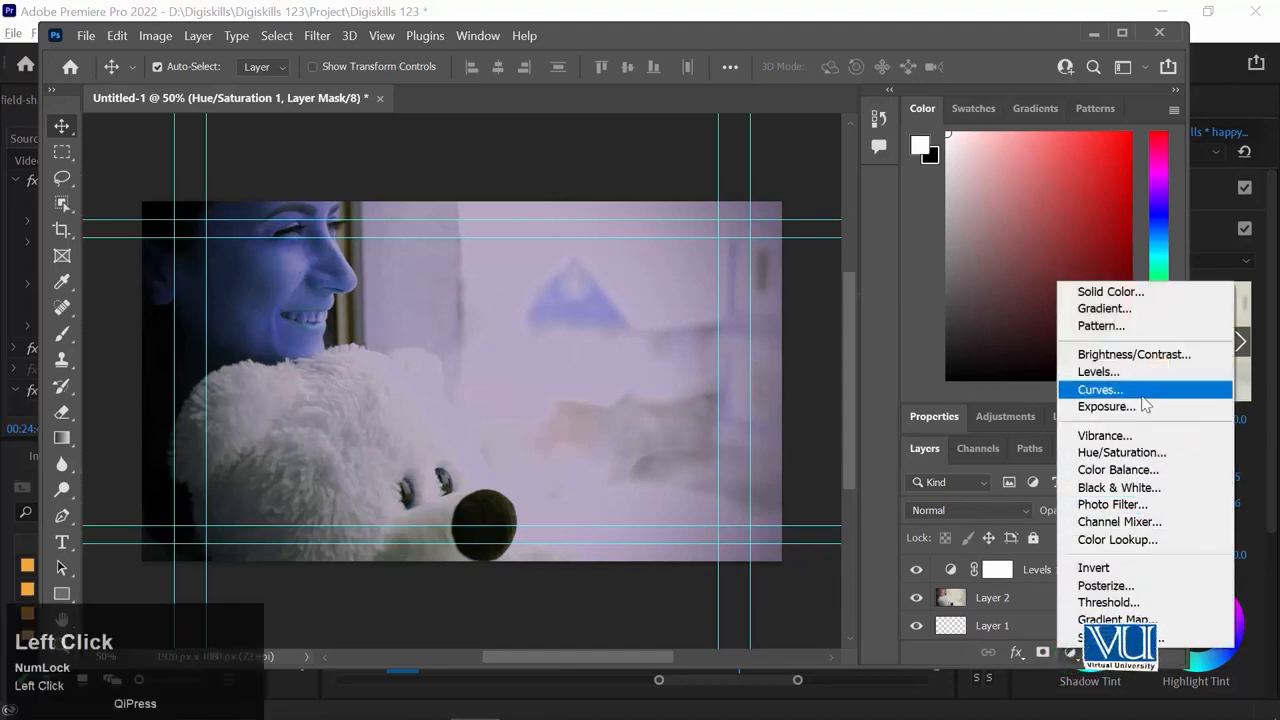
{"action": "left_click_drag", "start_coordinate": [1173, 507], "coordinate": [1176, 534]}
{"action": "left_click_drag", "start_coordinate": [1022, 524], "coordinate": [1012, 541]}
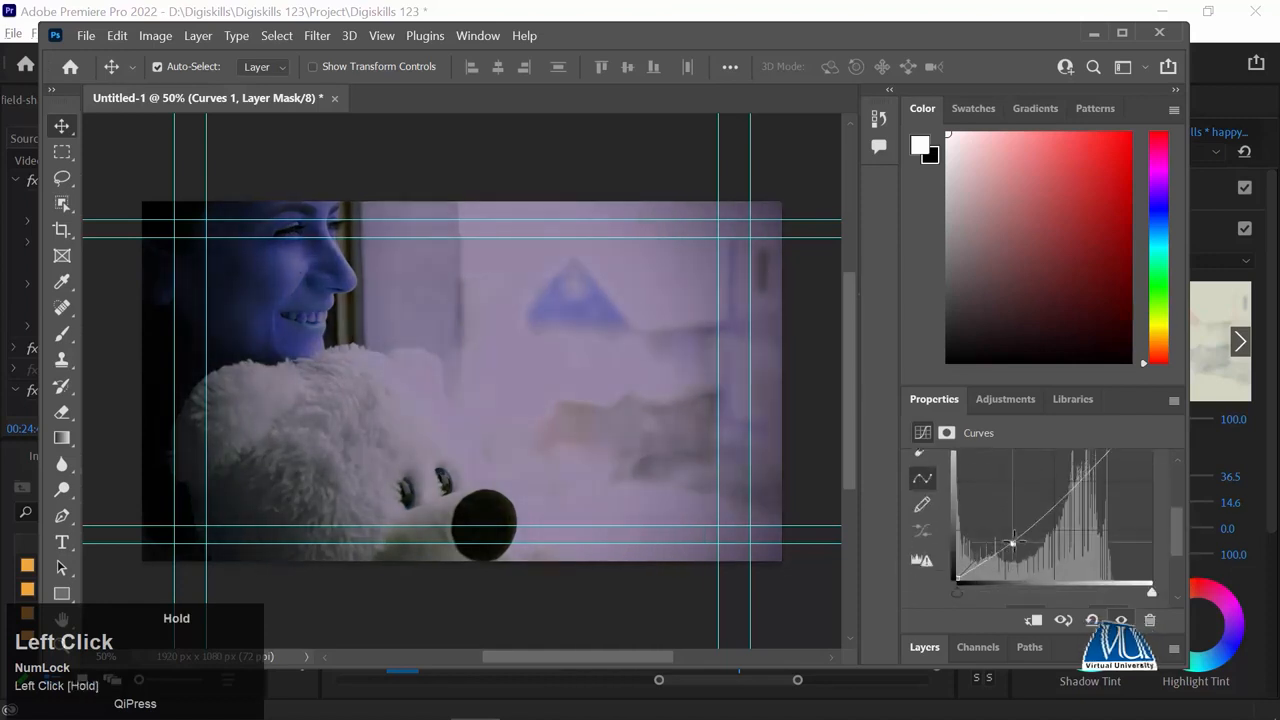
Add a Color Lookup adjustment layer on top of the Curves layer
{"action": "left_click", "coordinate": [933, 650]}
{"action": "scroll", "coordinate": [1068, 588], "scroll_direction": "down", "scroll_amount": 4}
{"action": "left_click", "coordinate": [1070, 652]}
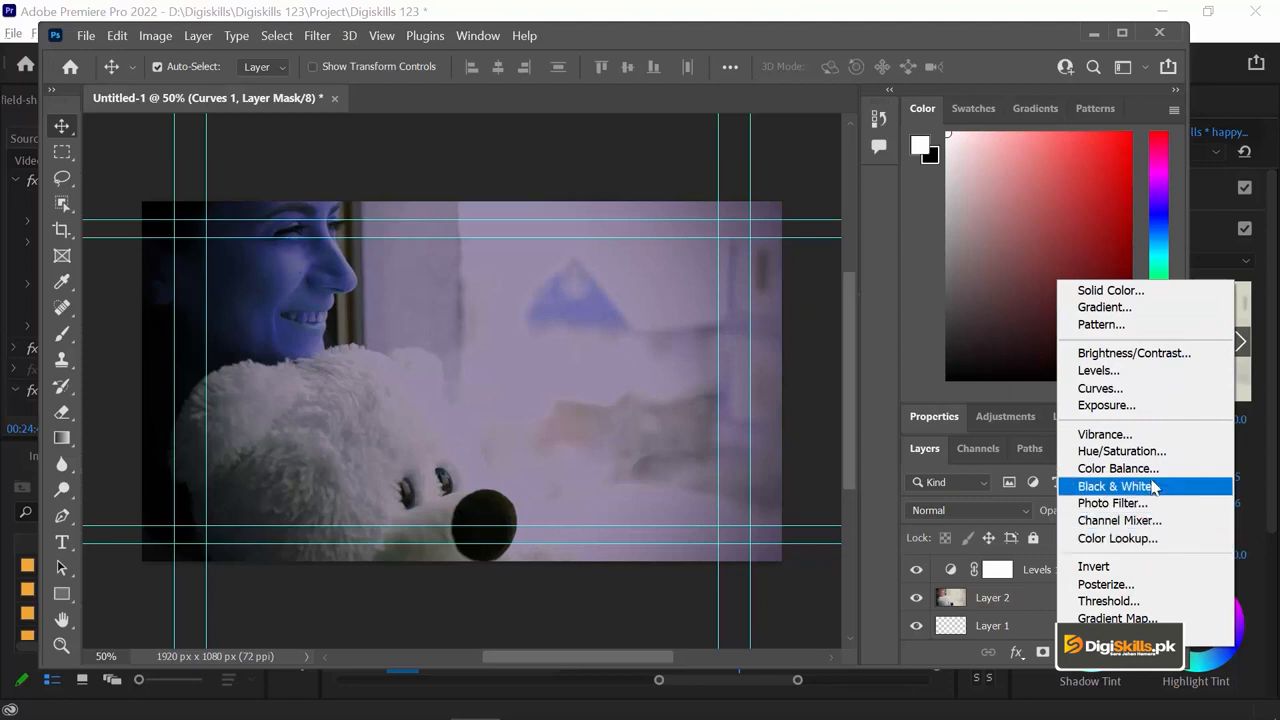
{"action": "left_click", "coordinate": [1112, 538]}
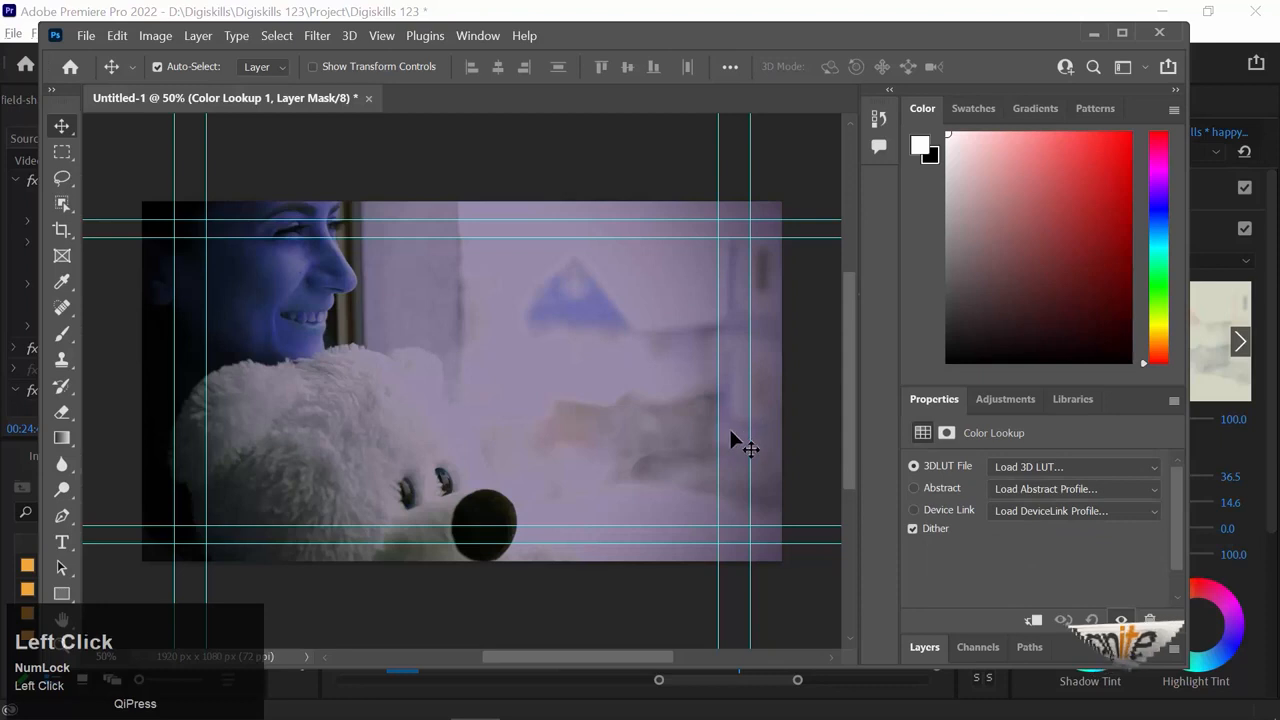
Try the Fuji REALA 500D Kodak 2393 and FallColors.look 3D LUTs on the Color Lookup layer, then settle on HorrorBlue.3DL
{"action": "left_click", "coordinate": [1070, 466]}
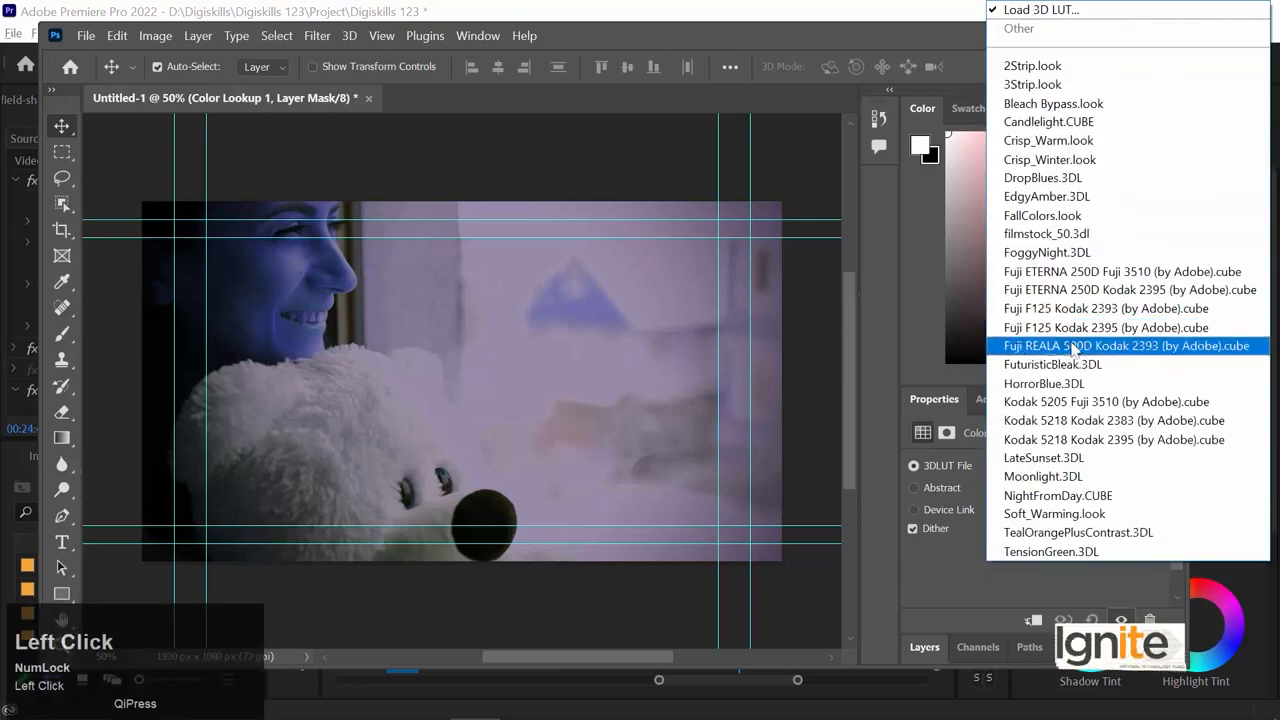
{"action": "left_click", "coordinate": [1074, 345]}
{"action": "left_click", "coordinate": [1030, 474]}
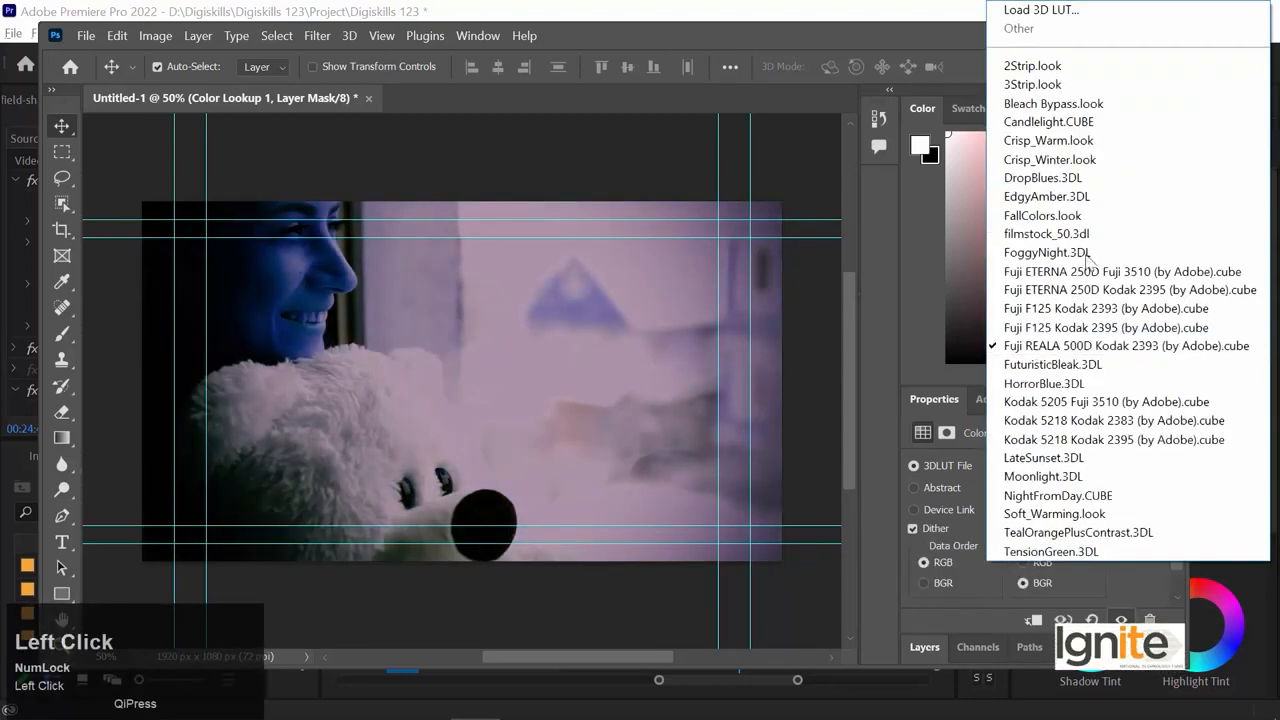
{"action": "left_click", "coordinate": [1033, 225]}
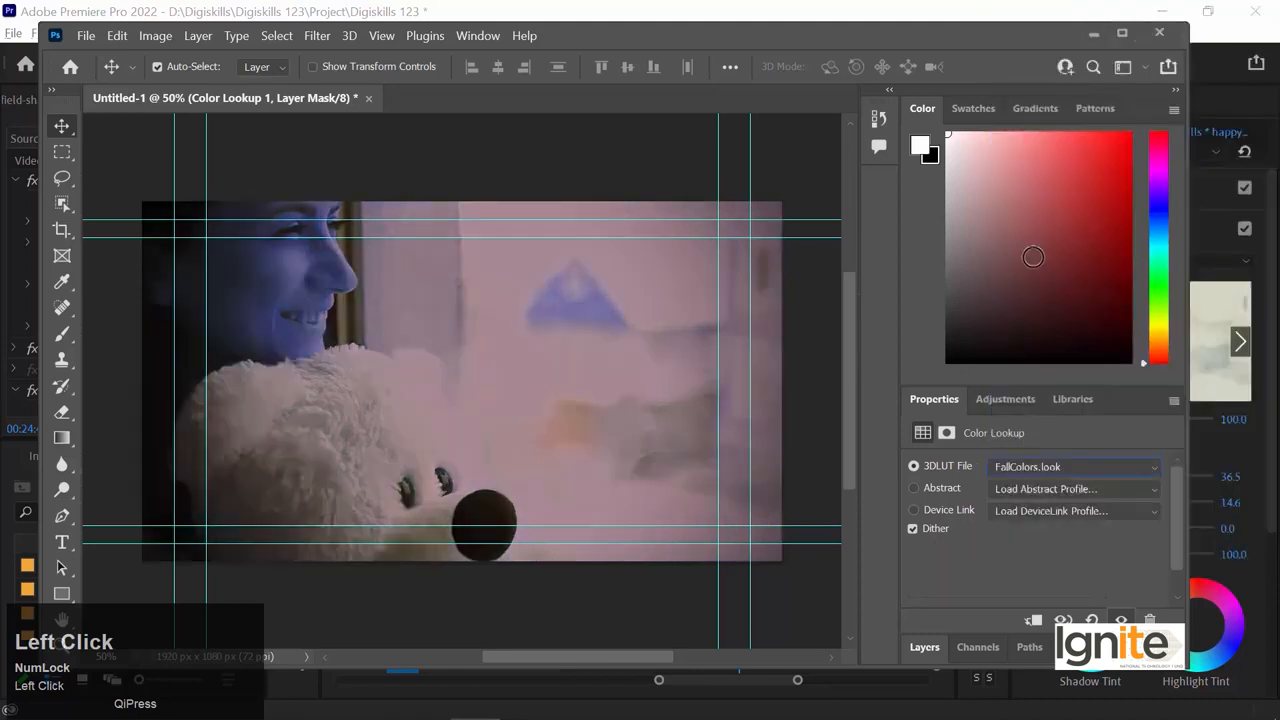
{"action": "left_click", "coordinate": [1021, 474]}
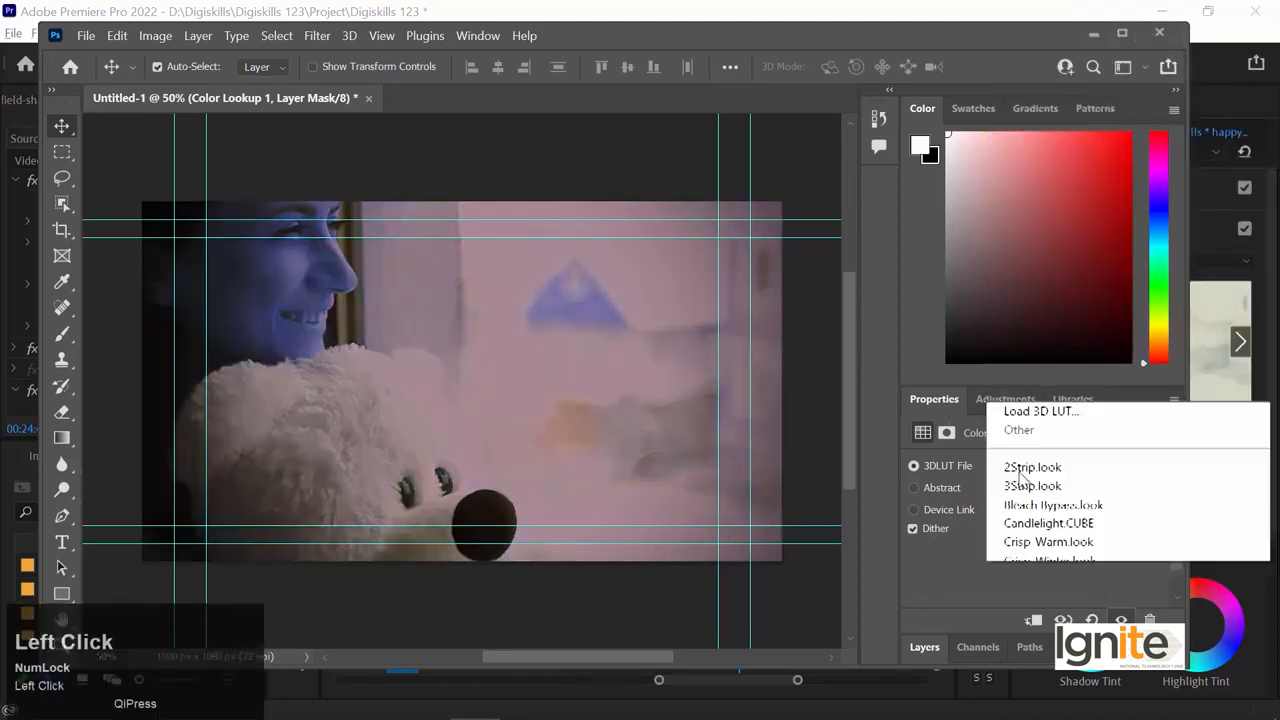
{"action": "left_click", "coordinate": [1043, 383]}
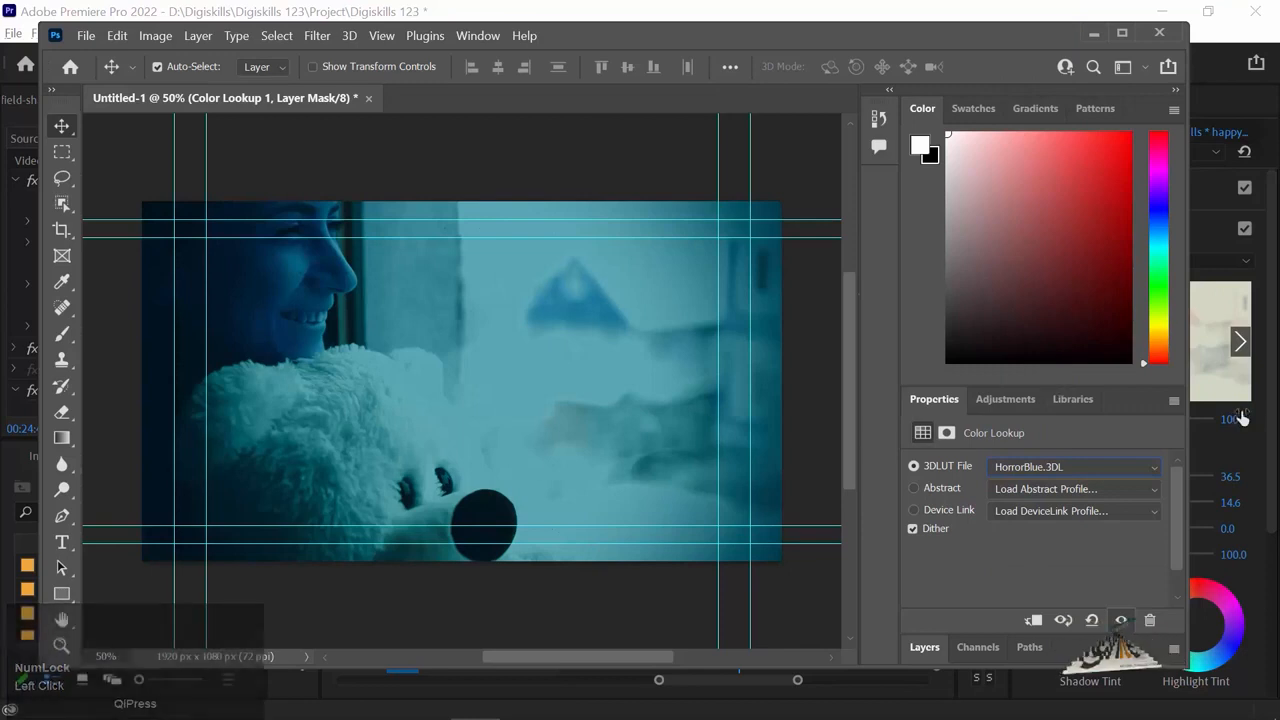
In the Untitled-2 document, hide the picture on Layer 1, leaving the Background and all adjustment layers visible
{"action": "left_click", "coordinate": [921, 648]}
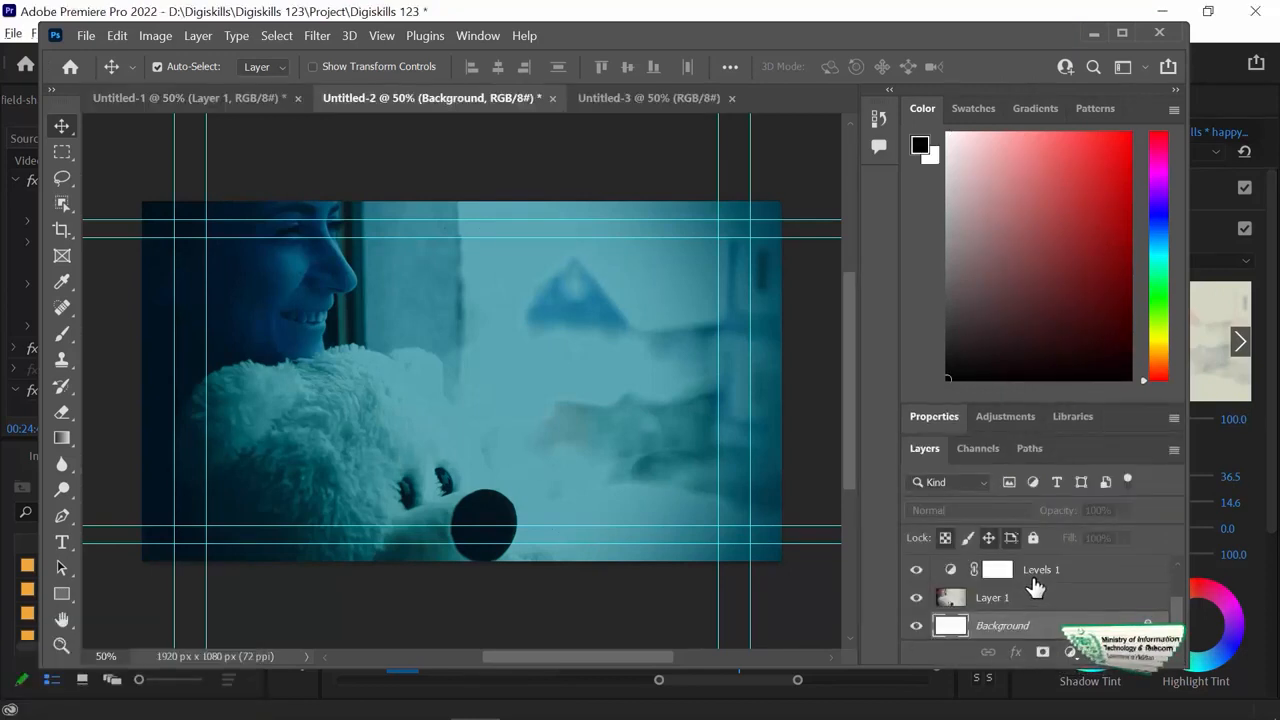
{"action": "scroll", "coordinate": [1035, 585], "scroll_direction": "up", "scroll_amount": 2}
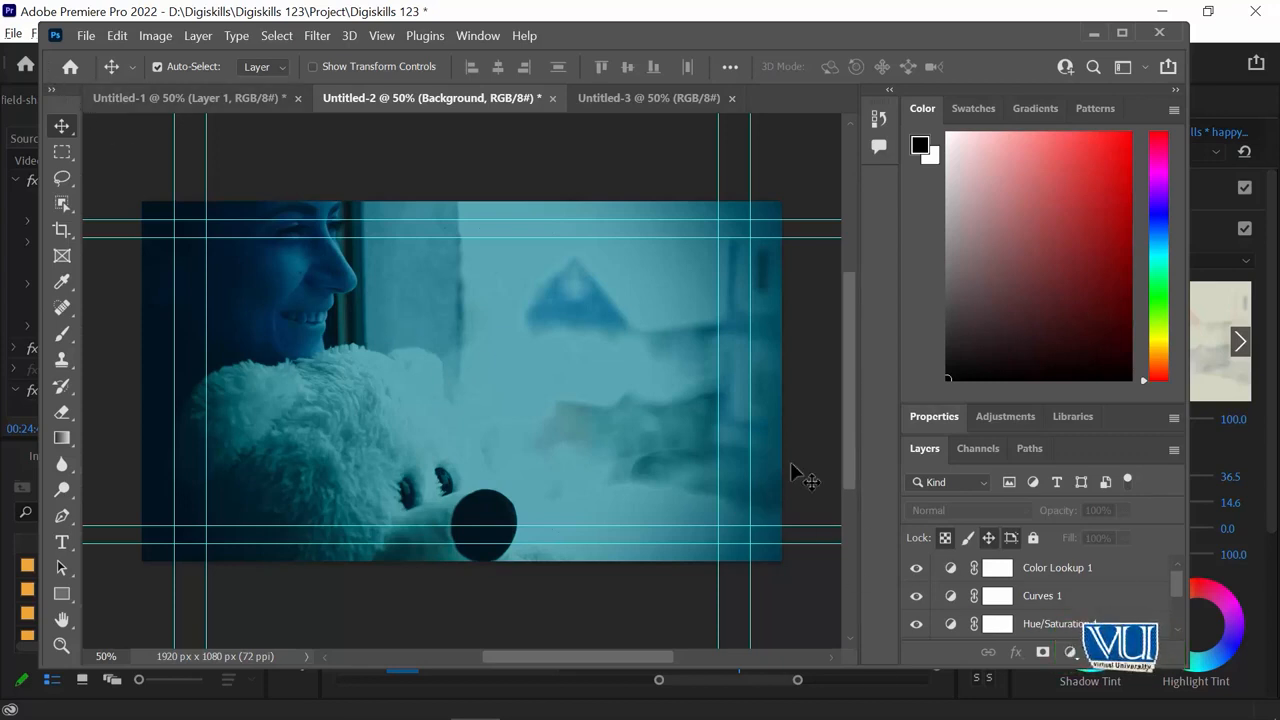
{"action": "scroll", "coordinate": [957, 571], "scroll_direction": "down", "scroll_amount": 3}
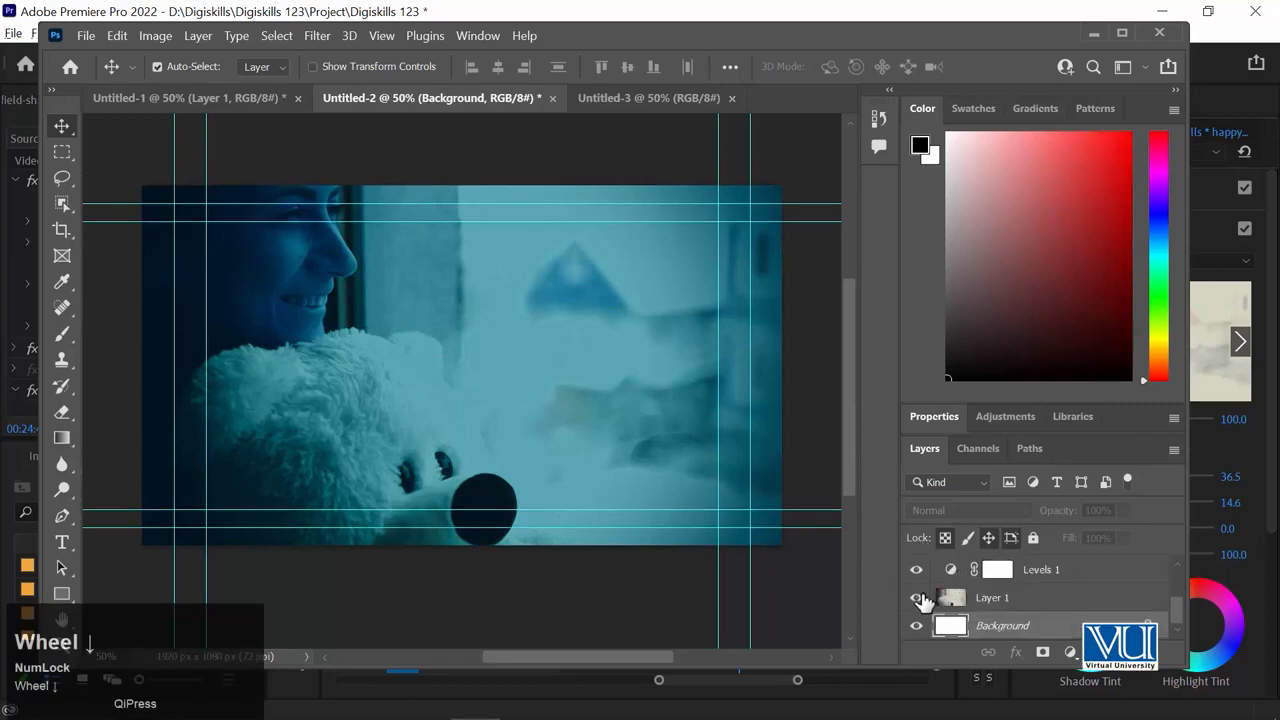
{"action": "left_click", "coordinate": [917, 599]}
{"action": "scroll", "coordinate": [1002, 607], "scroll_direction": "up", "scroll_amount": 3}
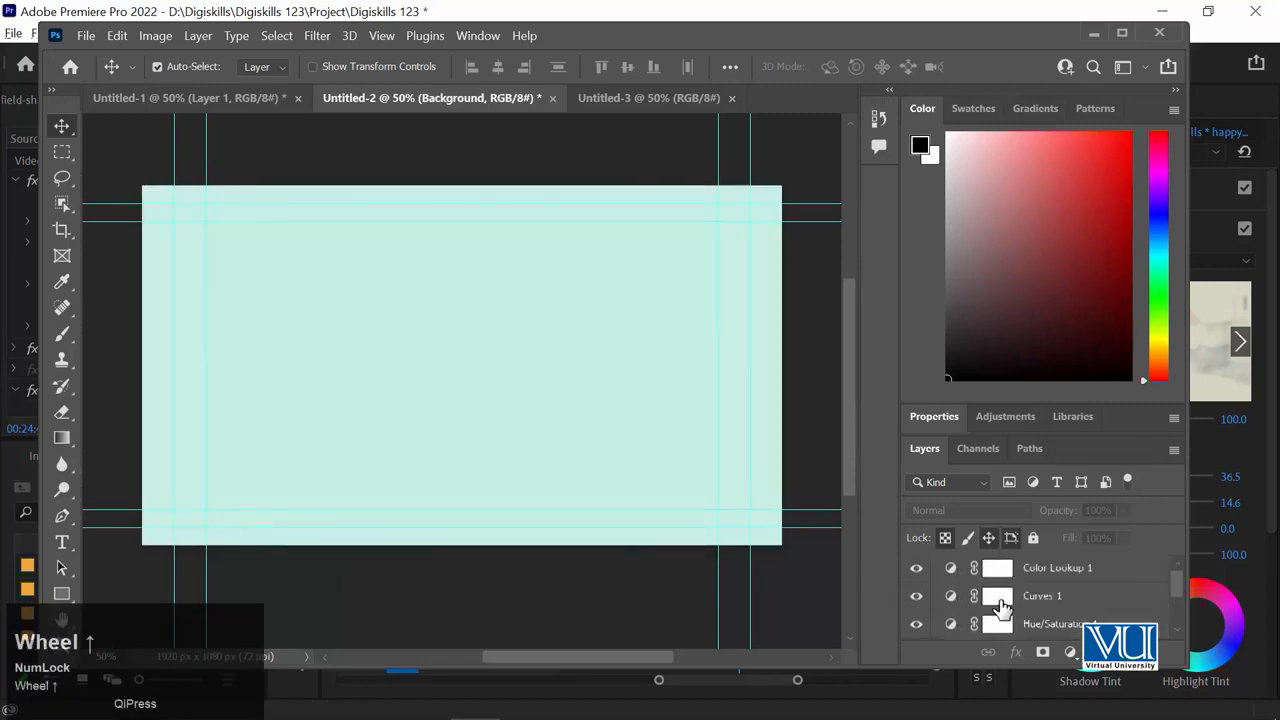
Export the adjustments as color lookup tables, adding the CUBE format alongside 3DL
{"action": "left_click", "coordinate": [87, 35]}
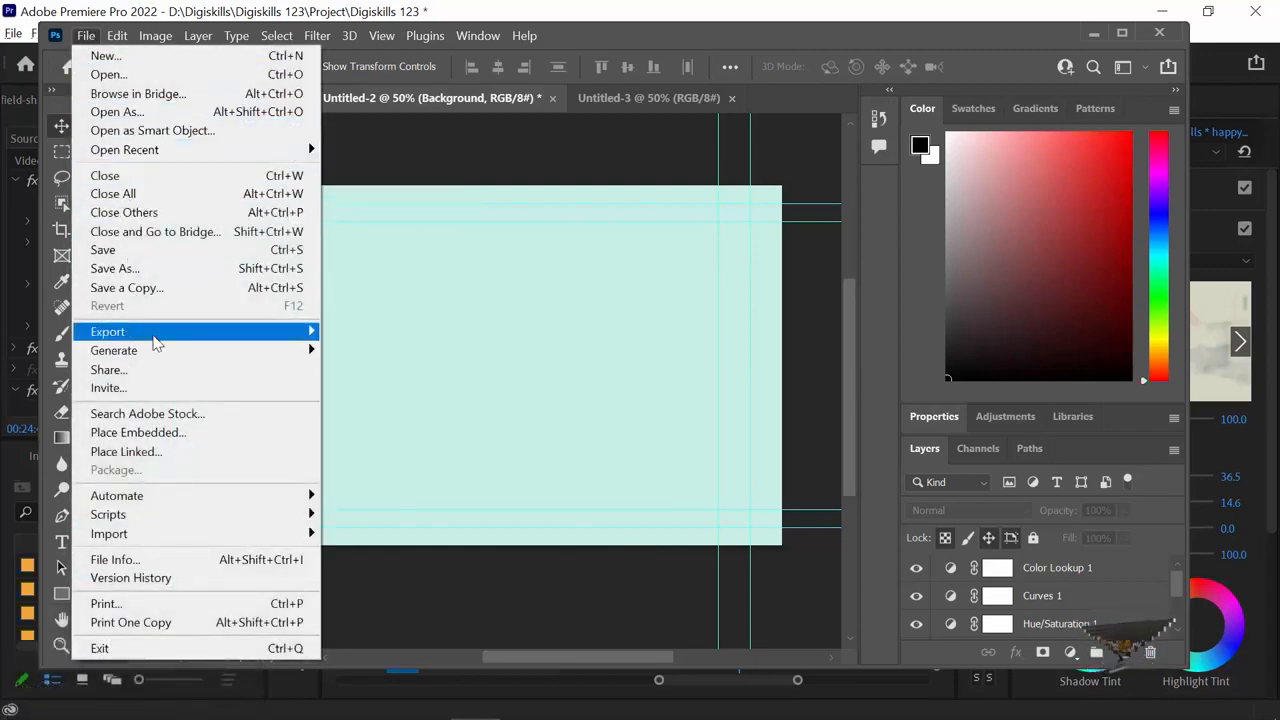
{"action": "mouse_move", "coordinate": [155, 333]}
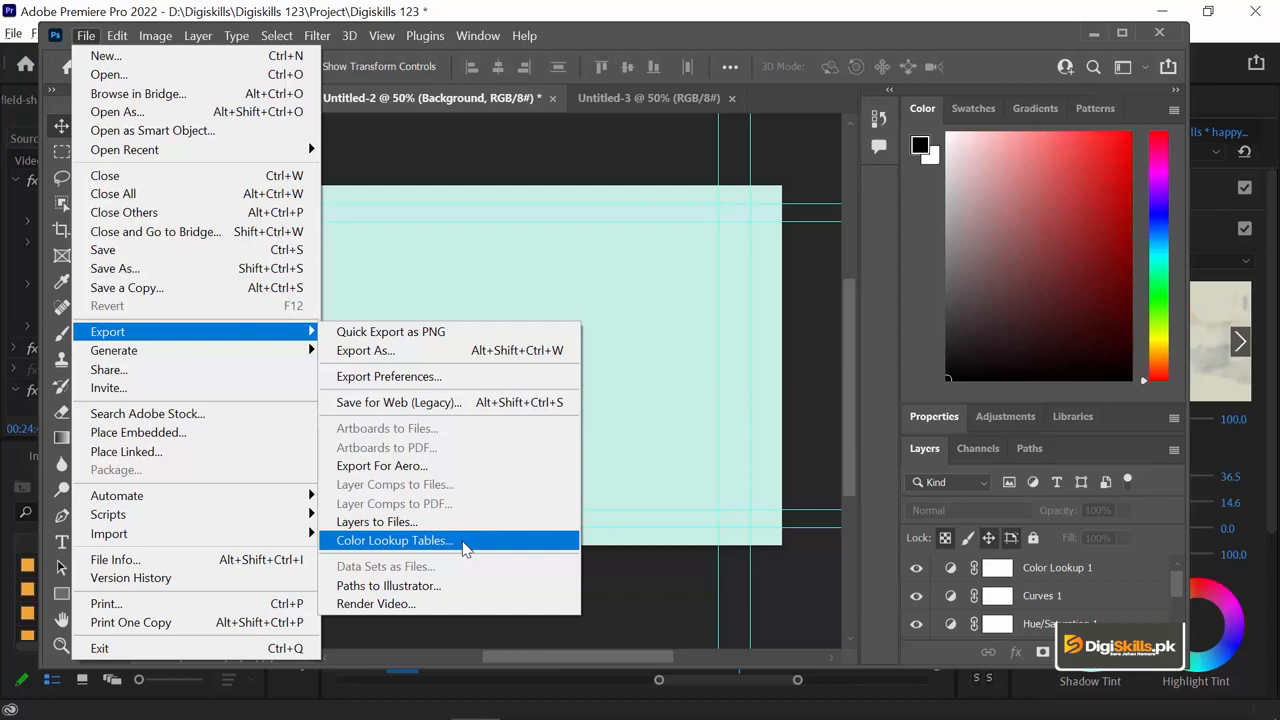
{"action": "left_click", "coordinate": [465, 548]}
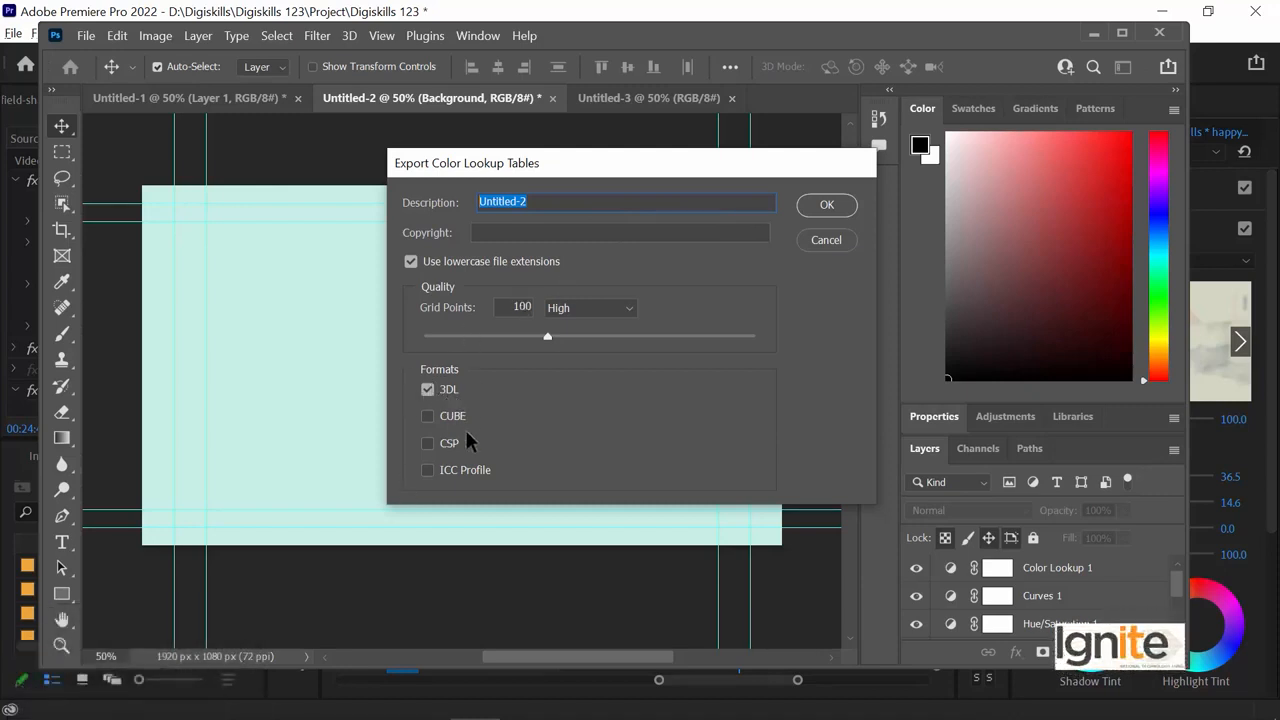
{"action": "left_click", "coordinate": [427, 416]}
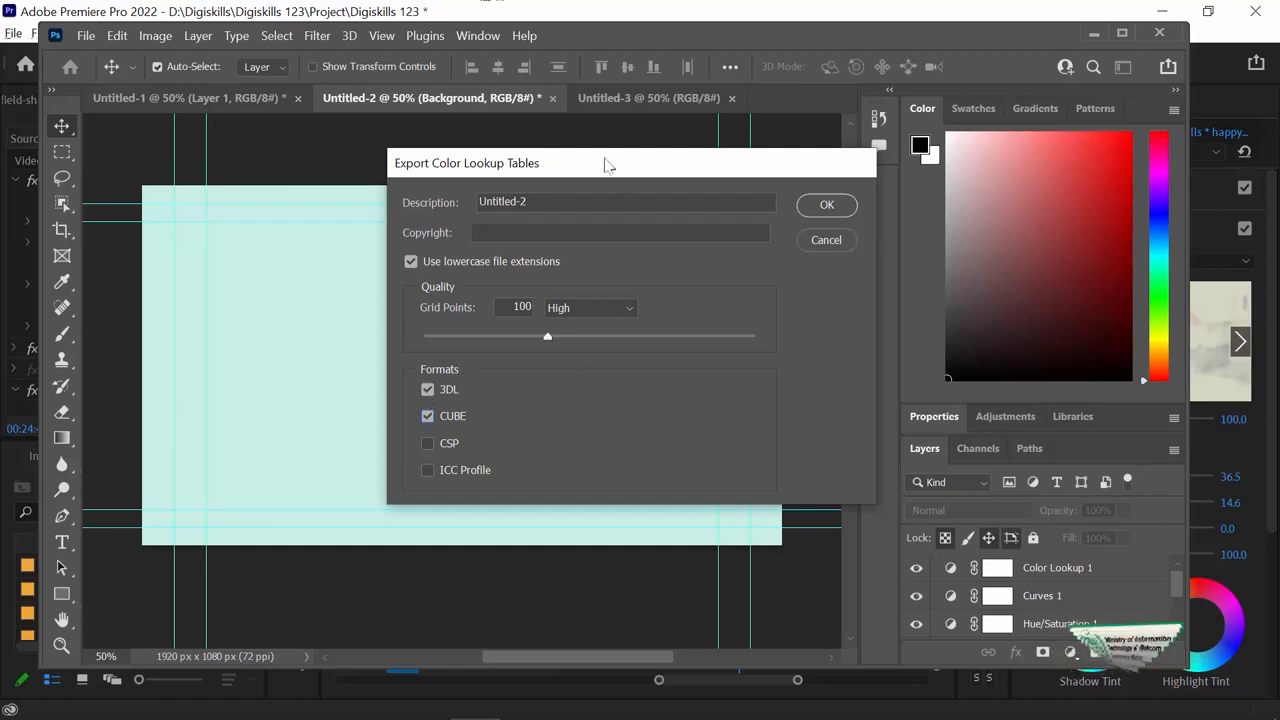
{"action": "left_click", "coordinate": [817, 207]}
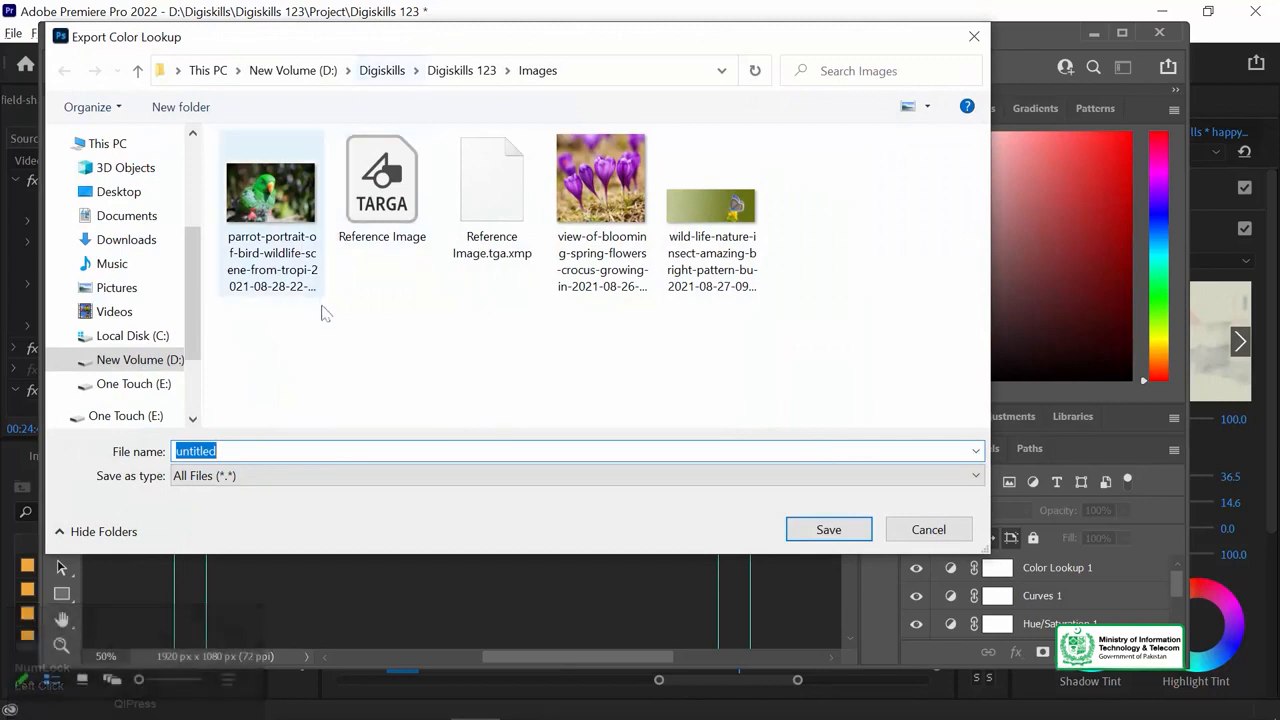
Create a folder named LUTS inside the Digiskills 123 folder for the exported lookup tables
{"action": "left_click", "coordinate": [382, 76]}
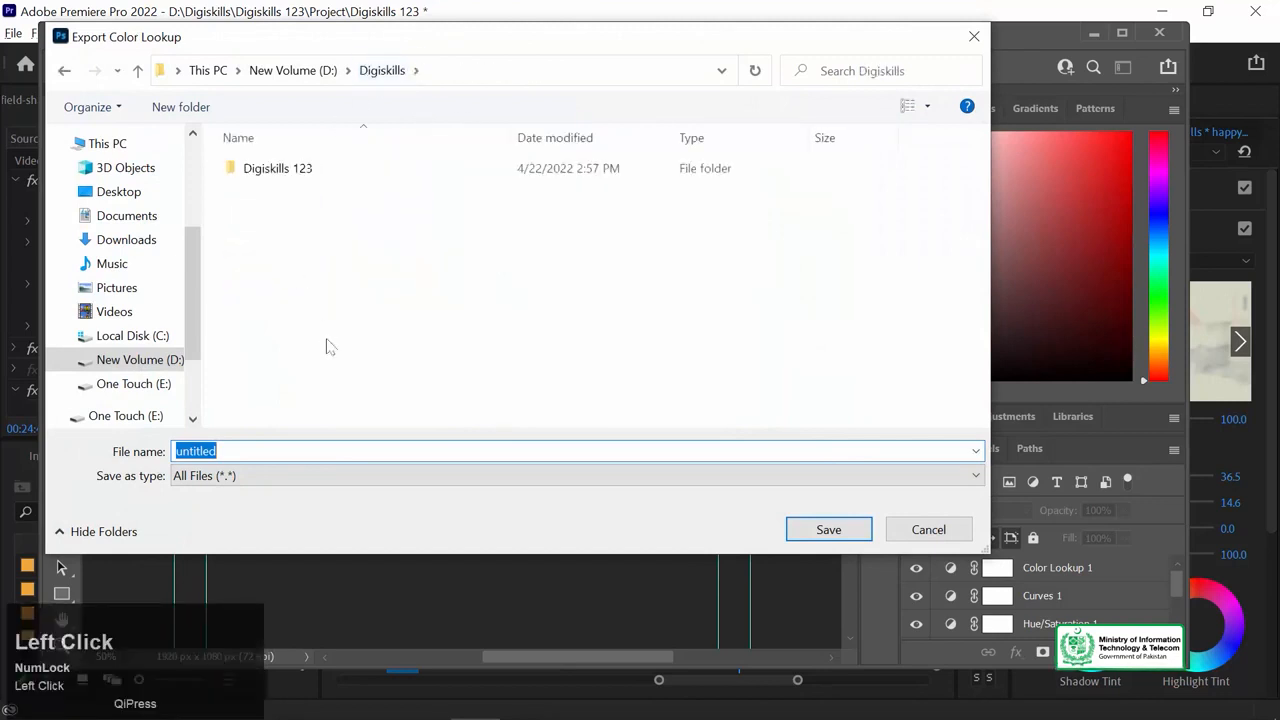
{"action": "left_click_drag", "start_coordinate": [240, 457], "coordinate": [176, 452]}
{"action": "double_click", "coordinate": [300, 168]}
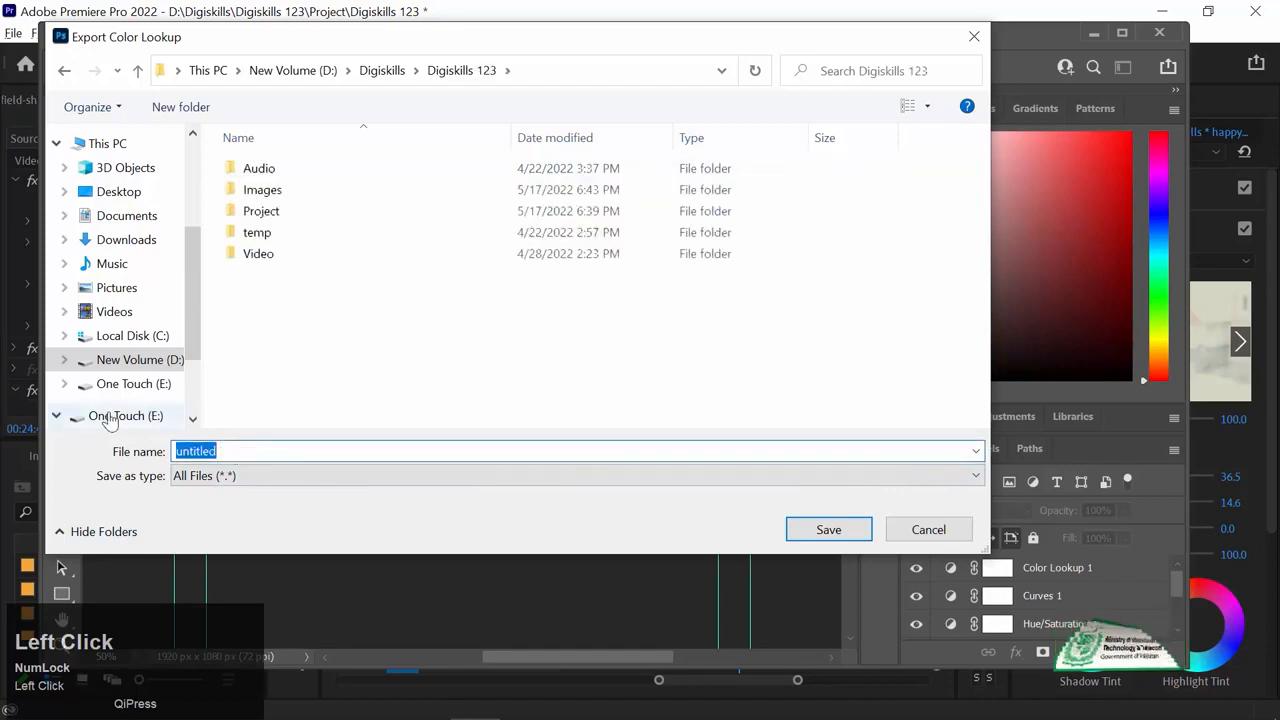
{"action": "right_click", "coordinate": [458, 311]}
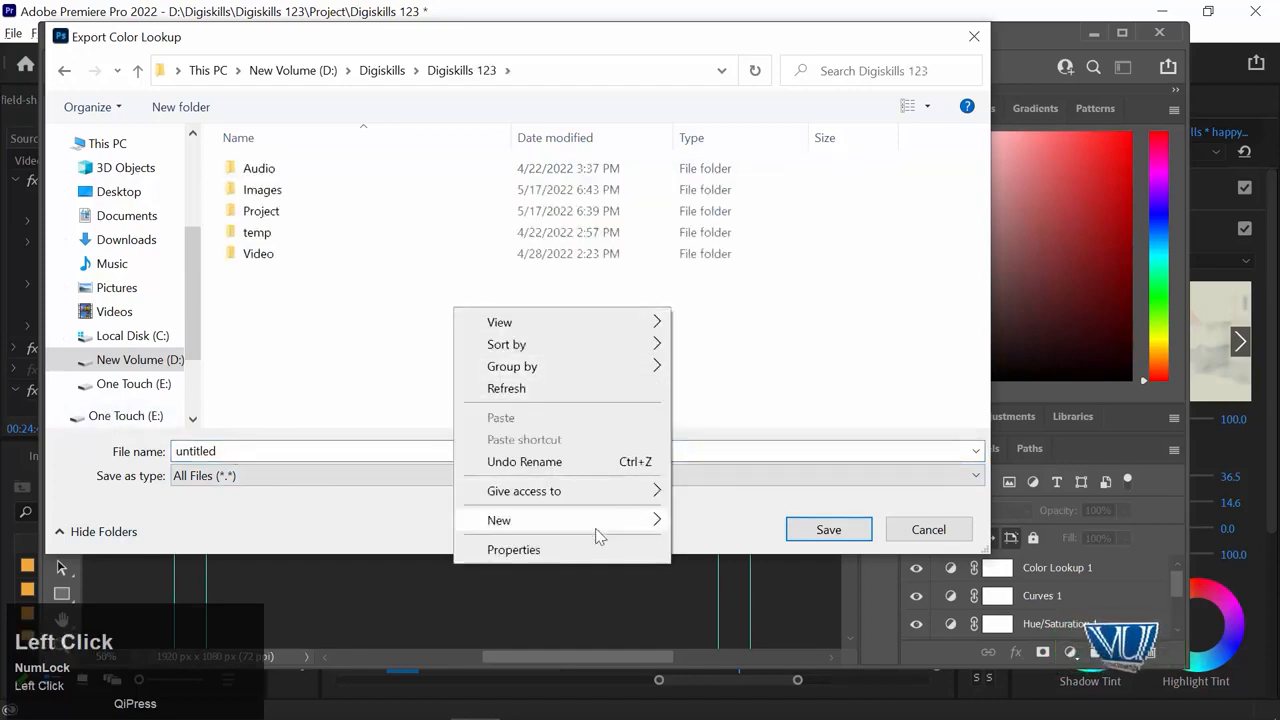
{"action": "mouse_move", "coordinate": [598, 537]}
{"action": "left_click", "coordinate": [703, 261]}
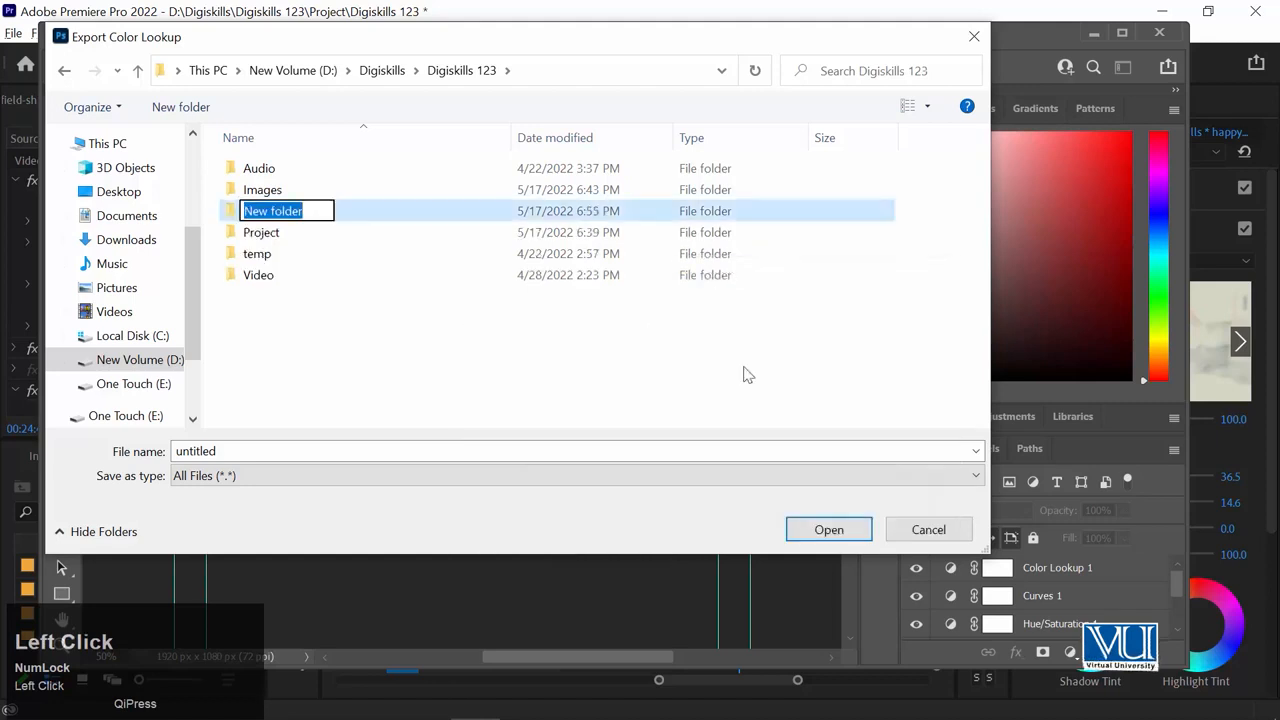
{"action": "type", "text": "L"}
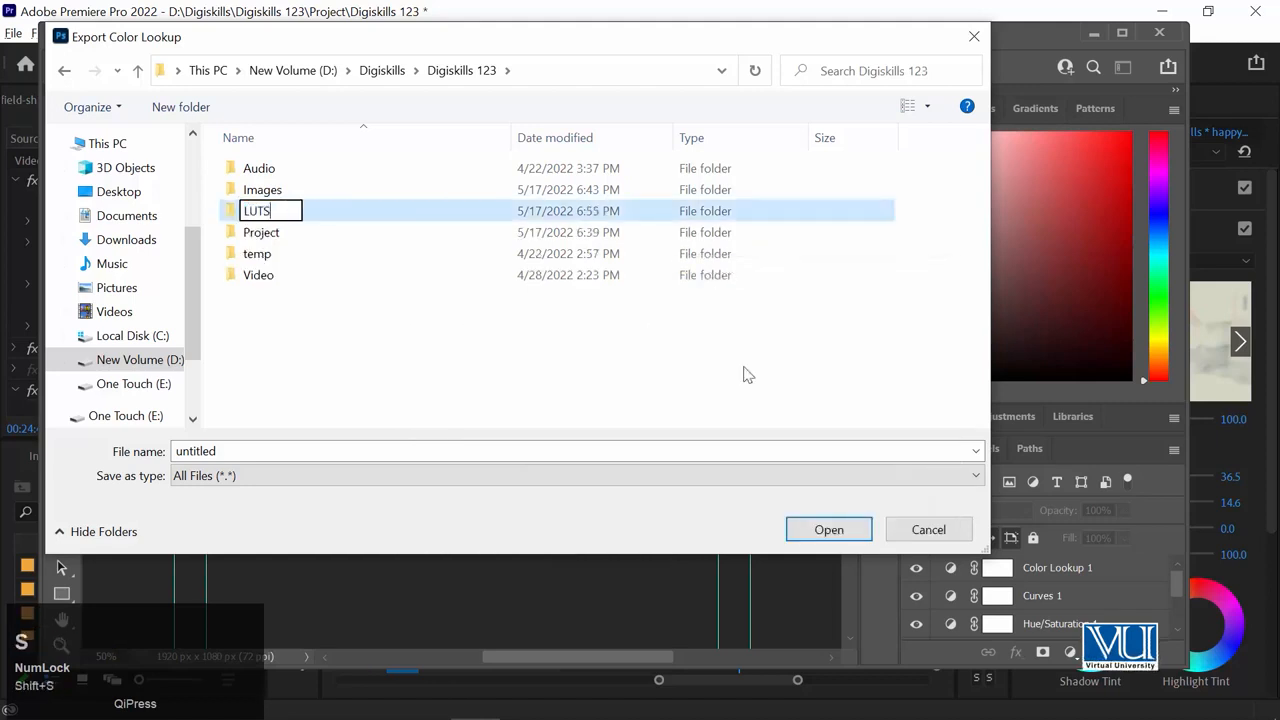
{"action": "type", "text": "UTS"}
{"action": "key", "text": "Return"}
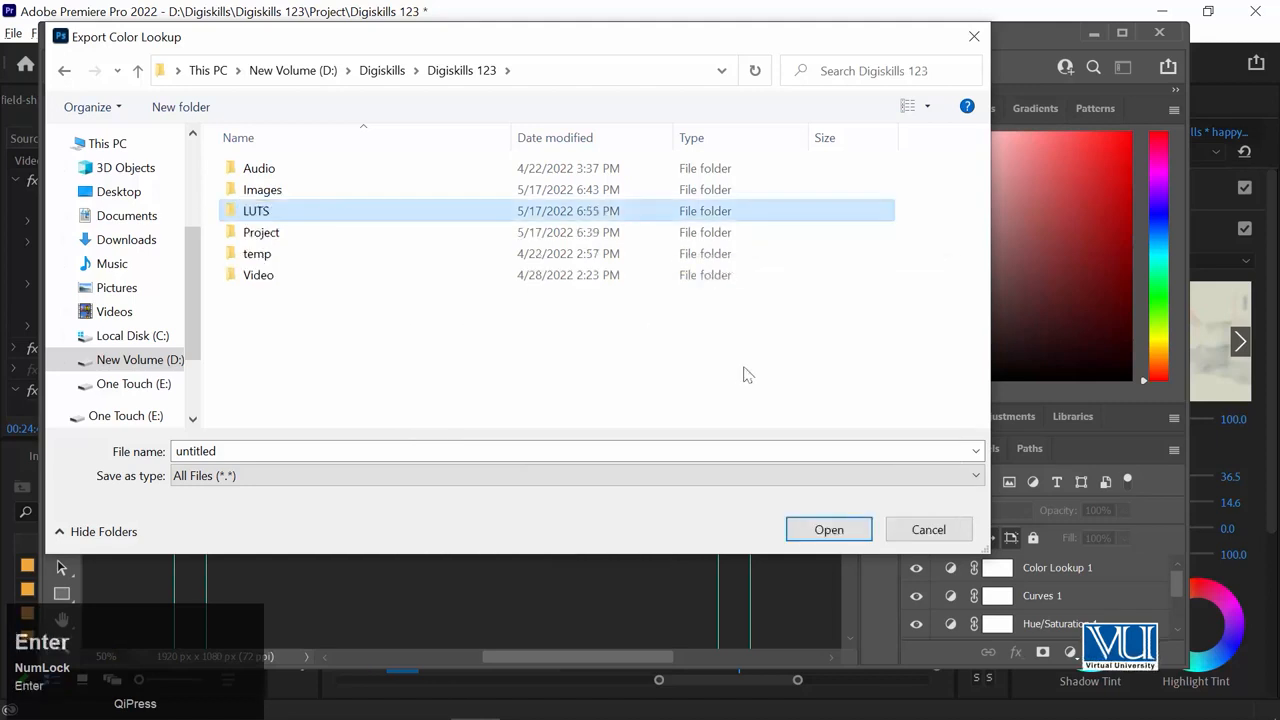
Save the exported color lookup tables in the LUTS folder under the name Lut-01
{"action": "left_click", "coordinate": [200, 450]}
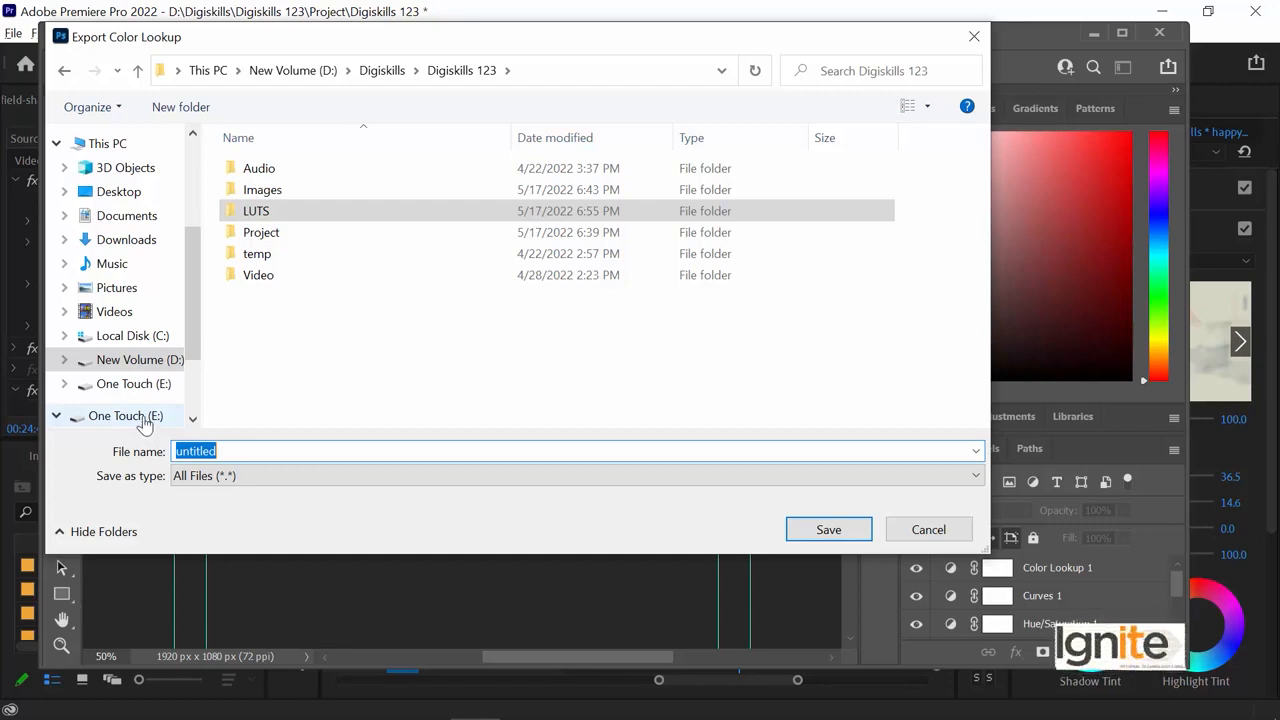
{"action": "double_click", "coordinate": [255, 211]}
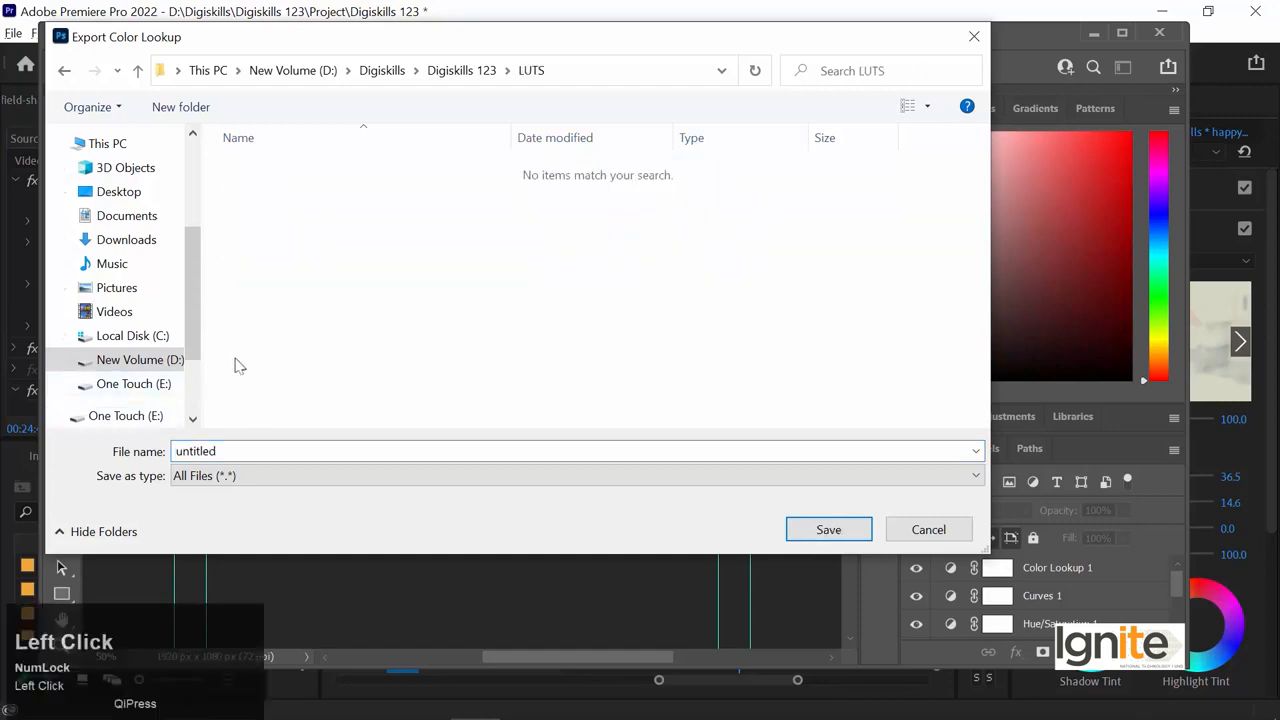
{"action": "type", "text": "Lut-01"}
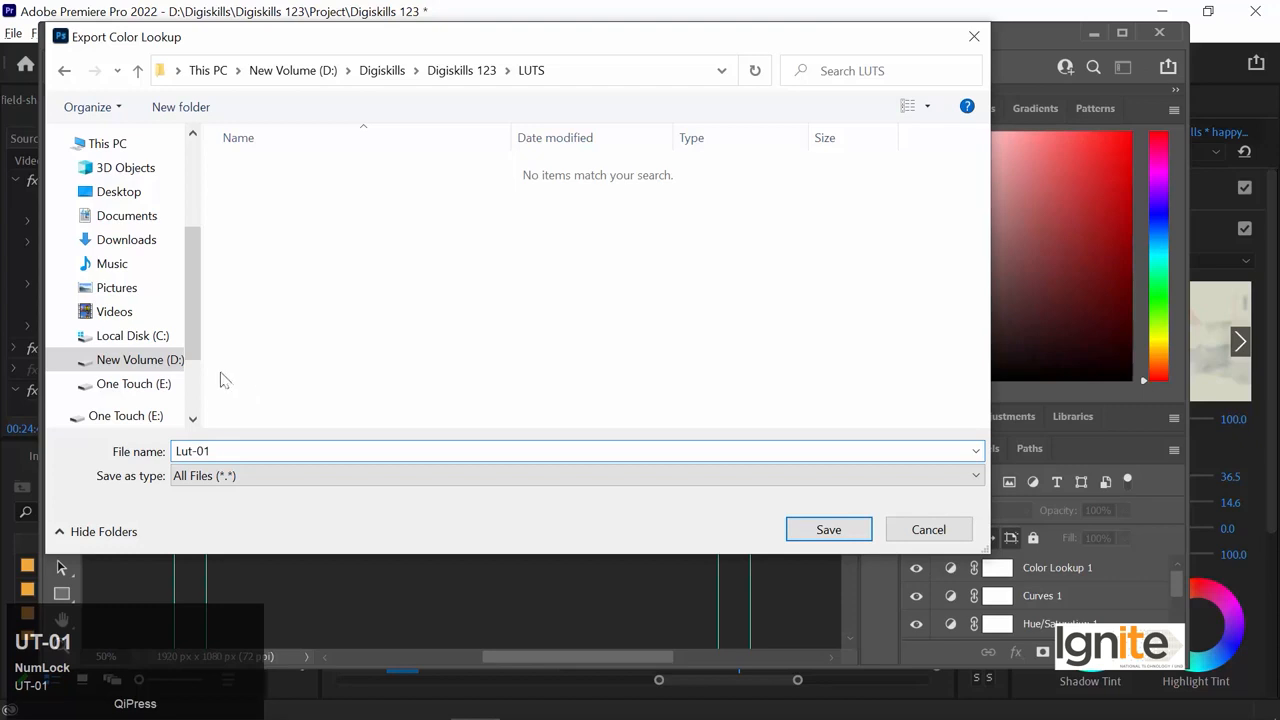
{"action": "left_click", "coordinate": [828, 529]}
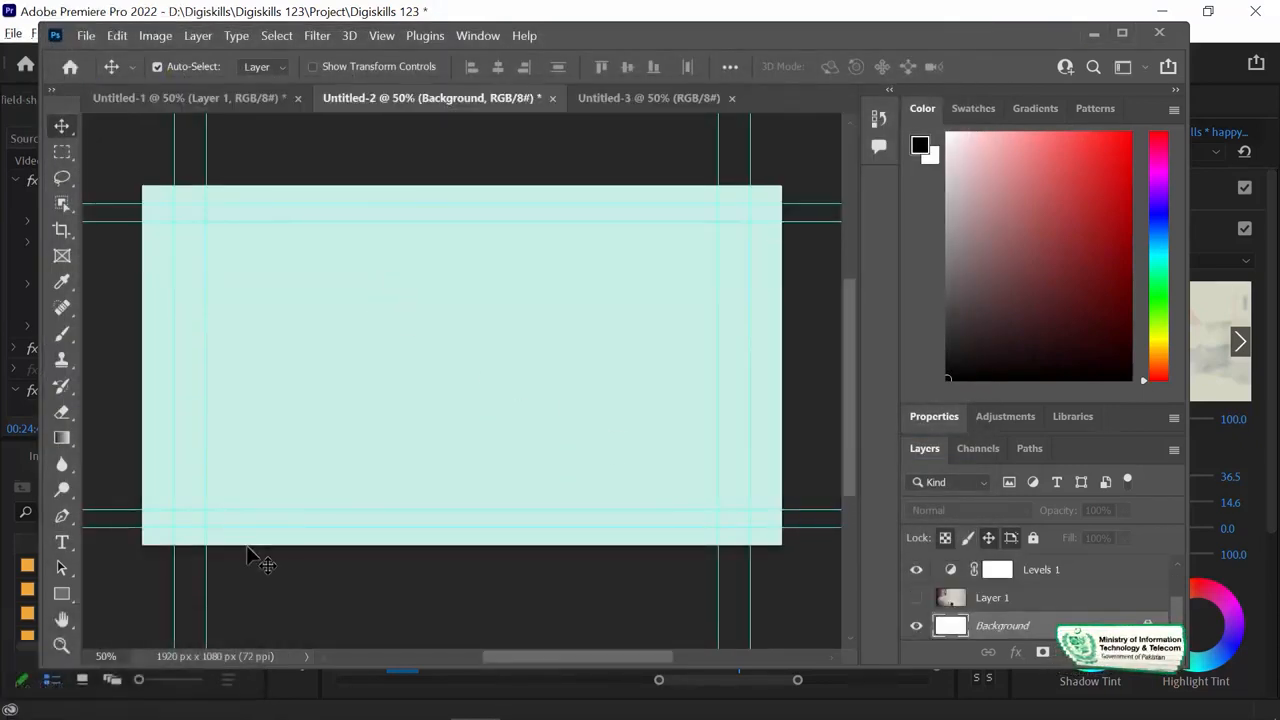
Switch to Premiere Pro and load Lut-01.3dl from the Digiskills 123 LUTS folder as the clip's Creative look
{"action": "key", "text": "alt+Tab"}
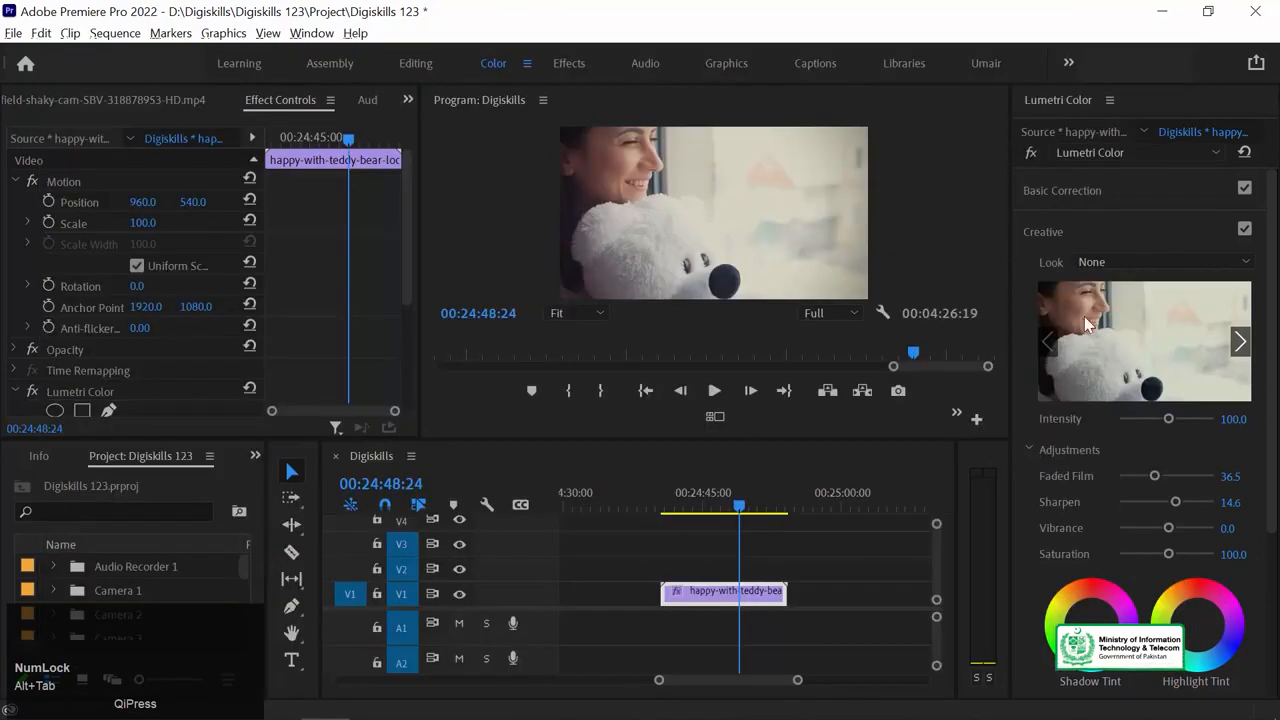
{"action": "left_click", "coordinate": [1114, 261]}
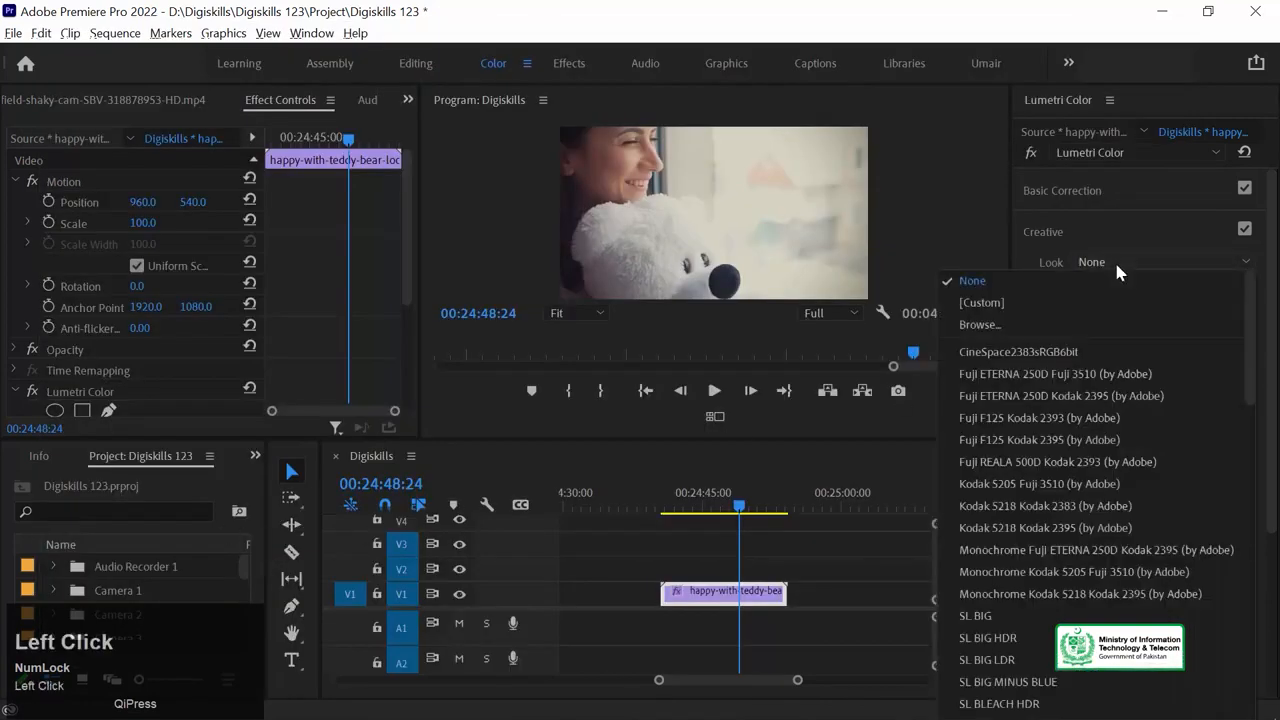
{"action": "left_click", "coordinate": [1043, 322]}
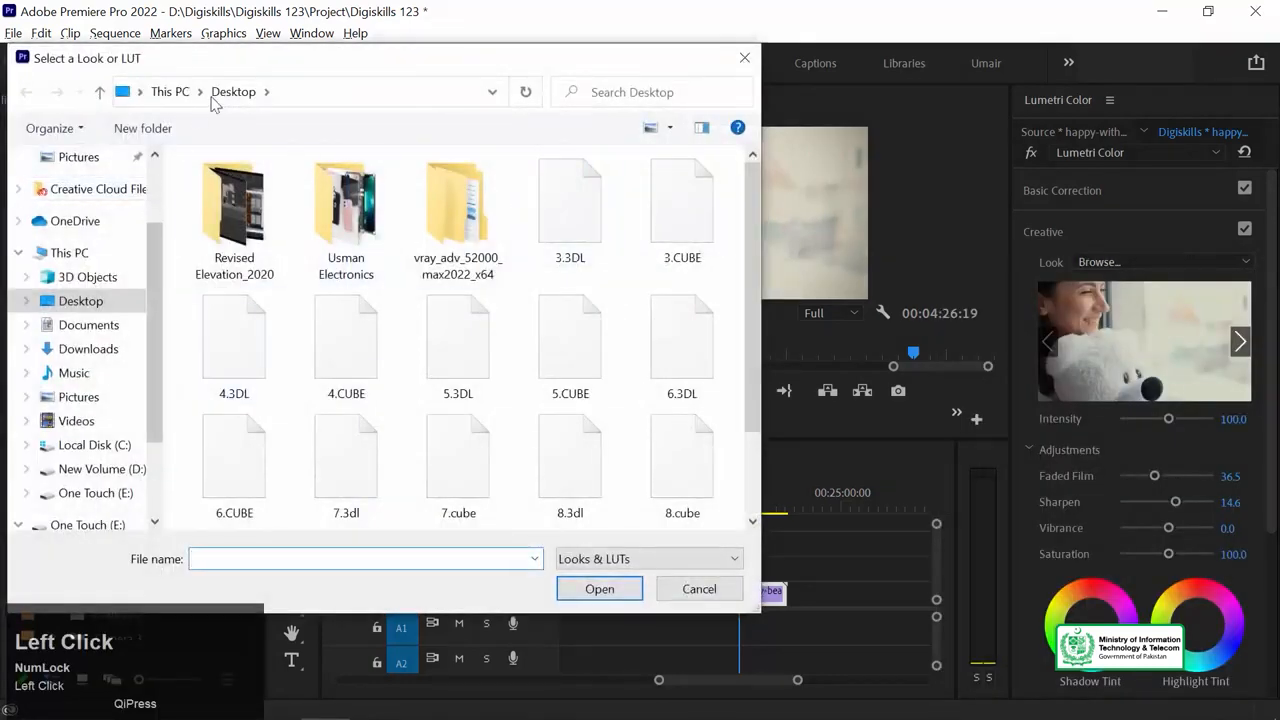
{"action": "left_click", "coordinate": [88, 469]}
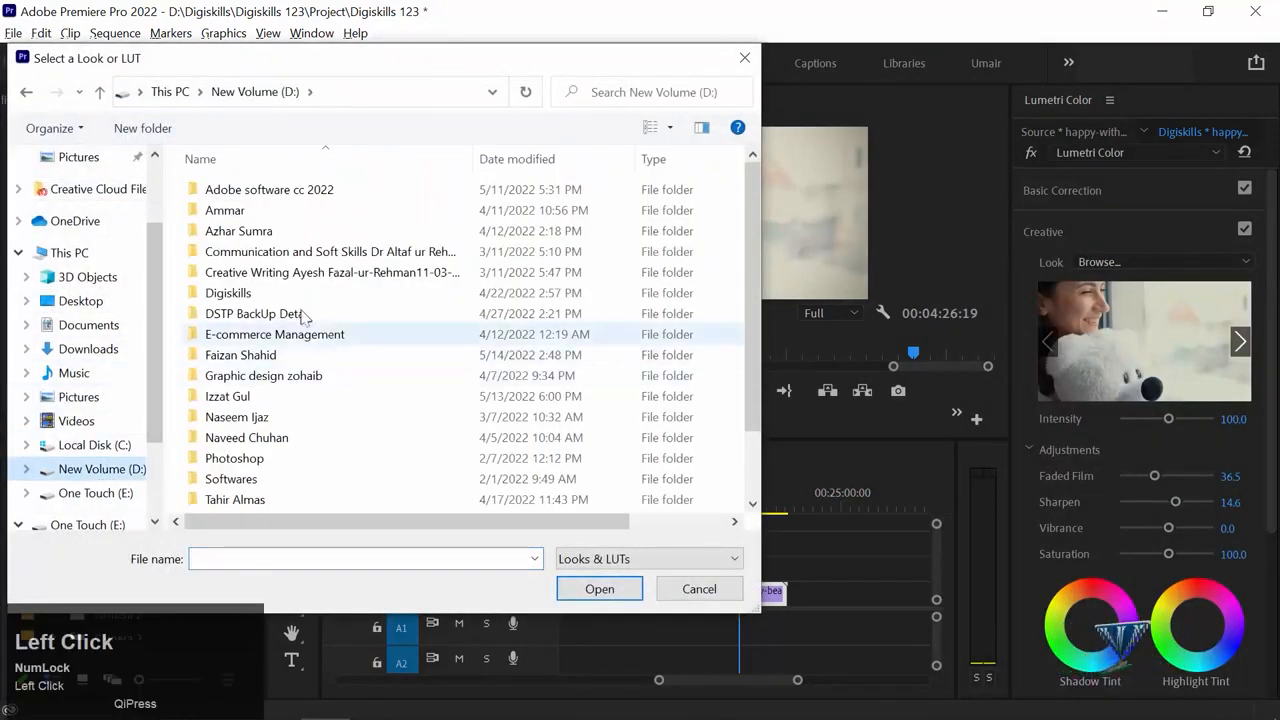
{"action": "double_click", "coordinate": [256, 300]}
{"action": "double_click", "coordinate": [263, 189]}
{"action": "double_click", "coordinate": [226, 236]}
{"action": "left_click", "coordinate": [228, 193]}
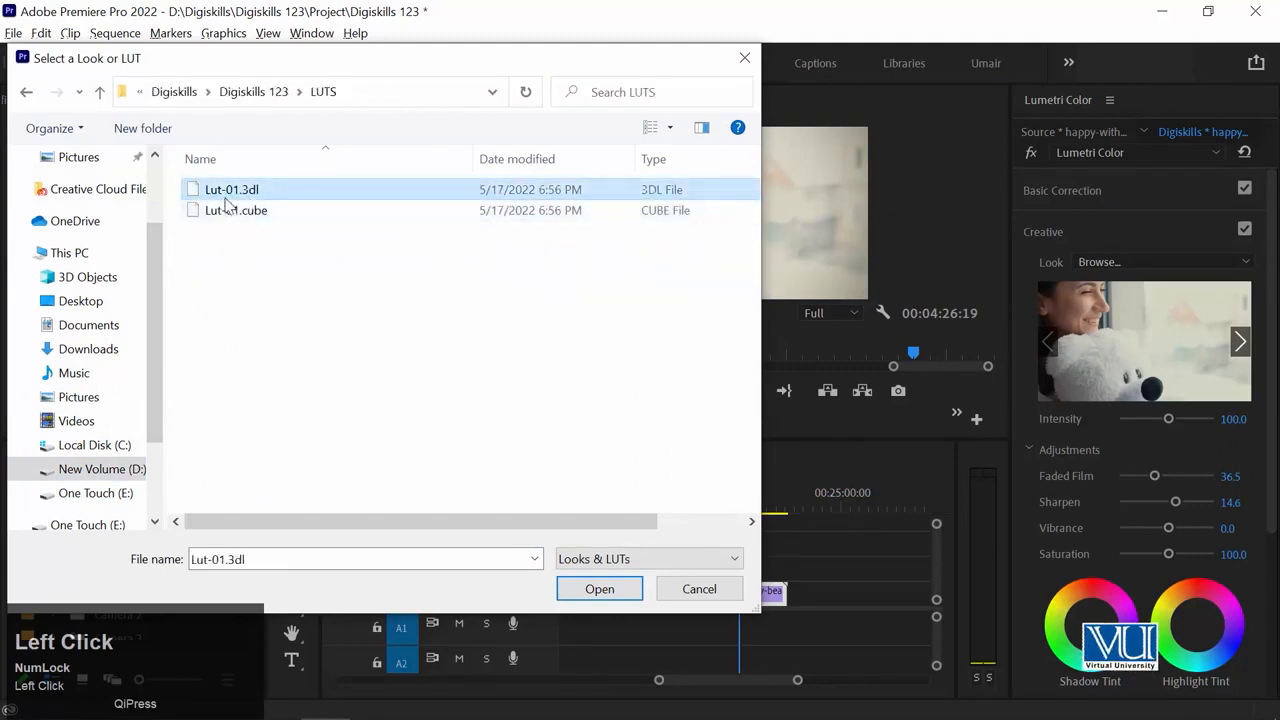
{"action": "left_click", "coordinate": [598, 590]}
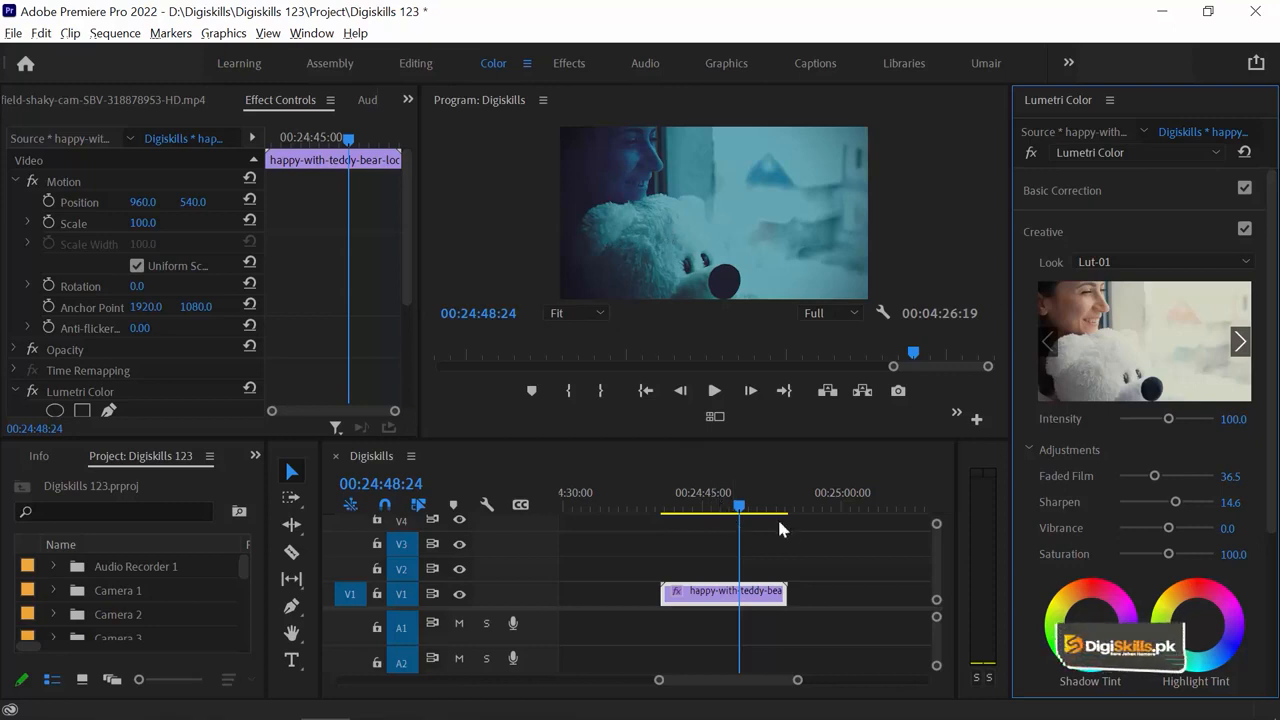
Play the graded teddy bear clip in the maximized Program monitor, then restore the layout and move the playhead within the clip
{"action": "left_click", "coordinate": [713, 505]}
{"action": "key", "text": "grave"}
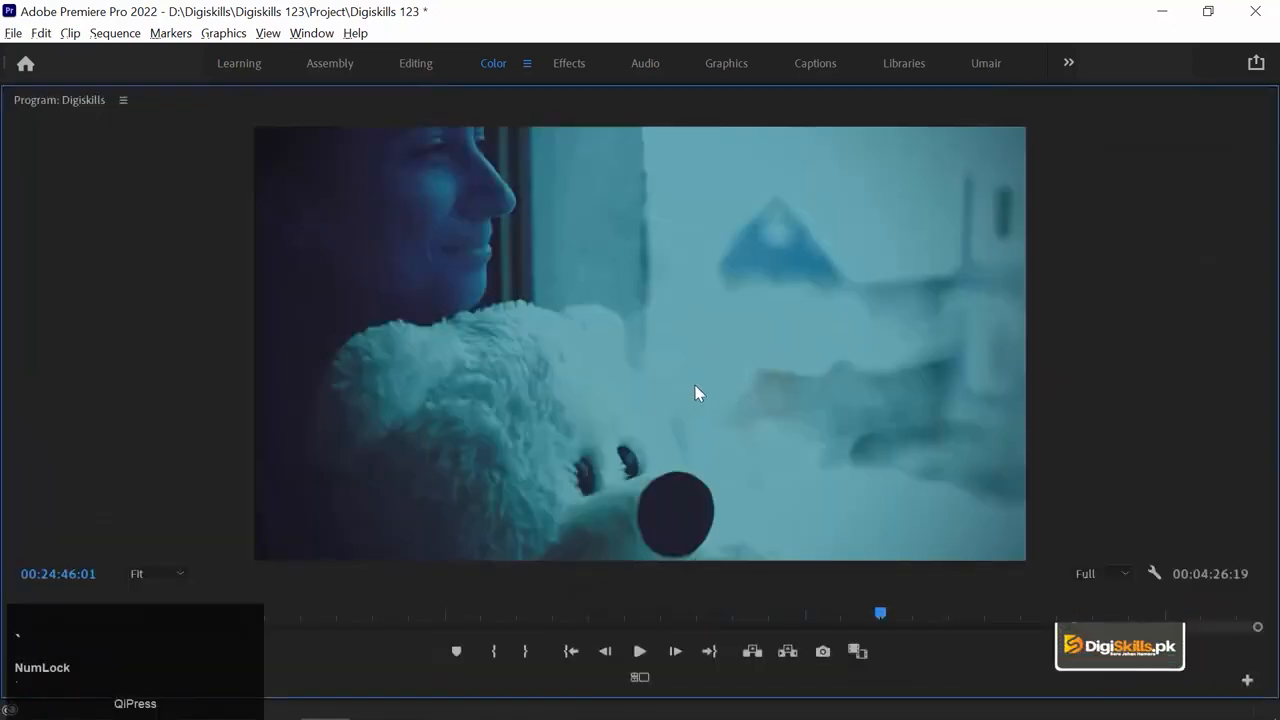
{"action": "key", "text": "space"}
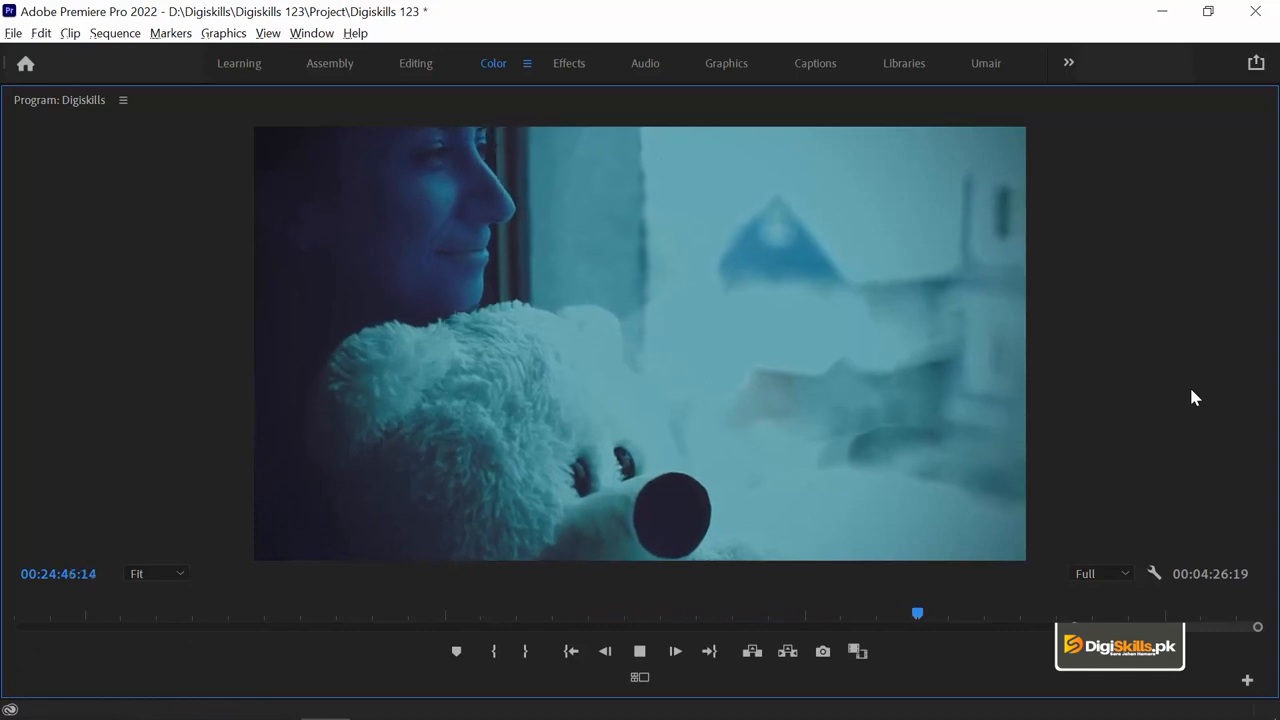
{"action": "key", "text": "grave"}
{"action": "left_click", "coordinate": [743, 507]}
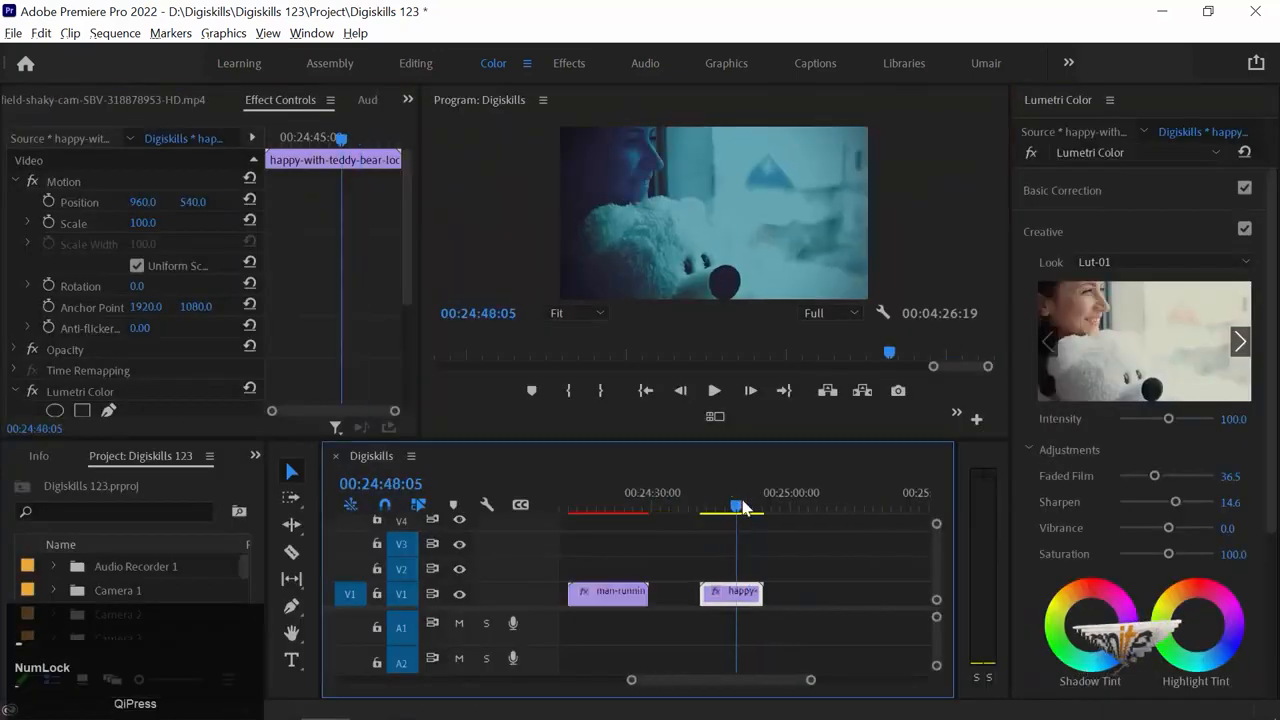
Move the playhead to the portrait of the sad man at 00:16:38:07 and select that clip on V1
{"action": "key", "text": "minus"}
{"action": "key", "text": "minus"}
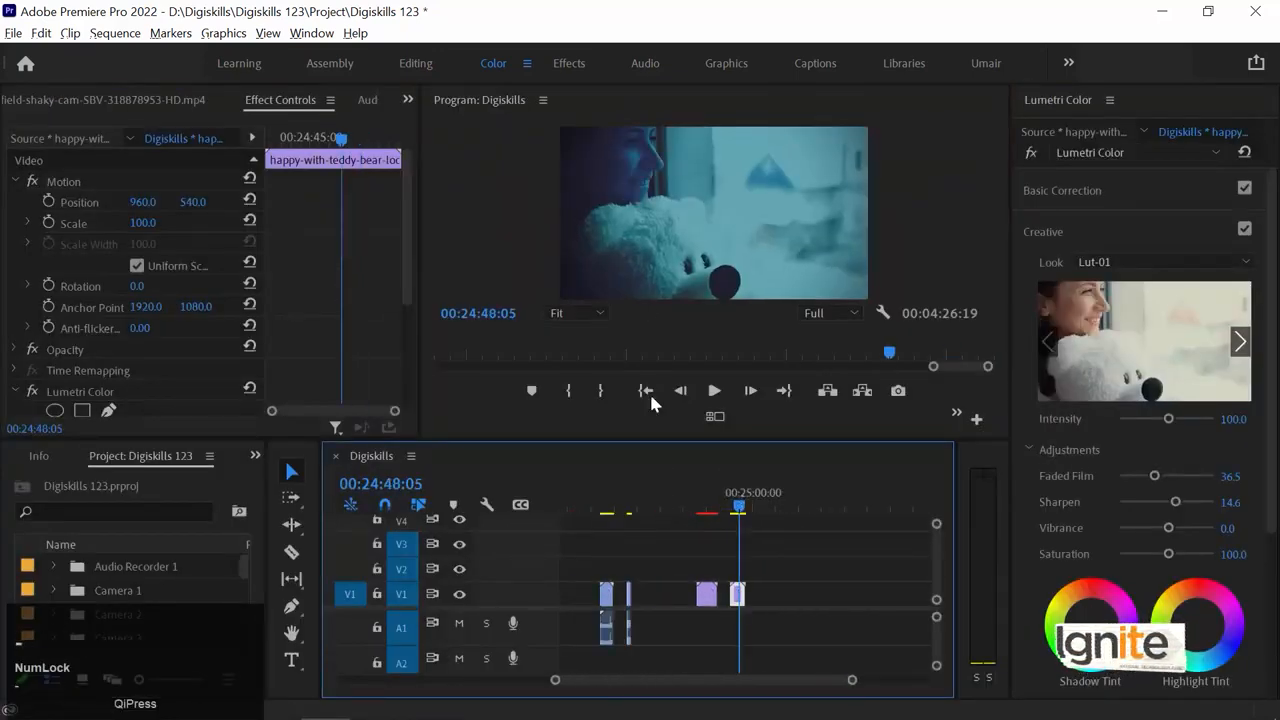
{"action": "key", "text": "minus"}
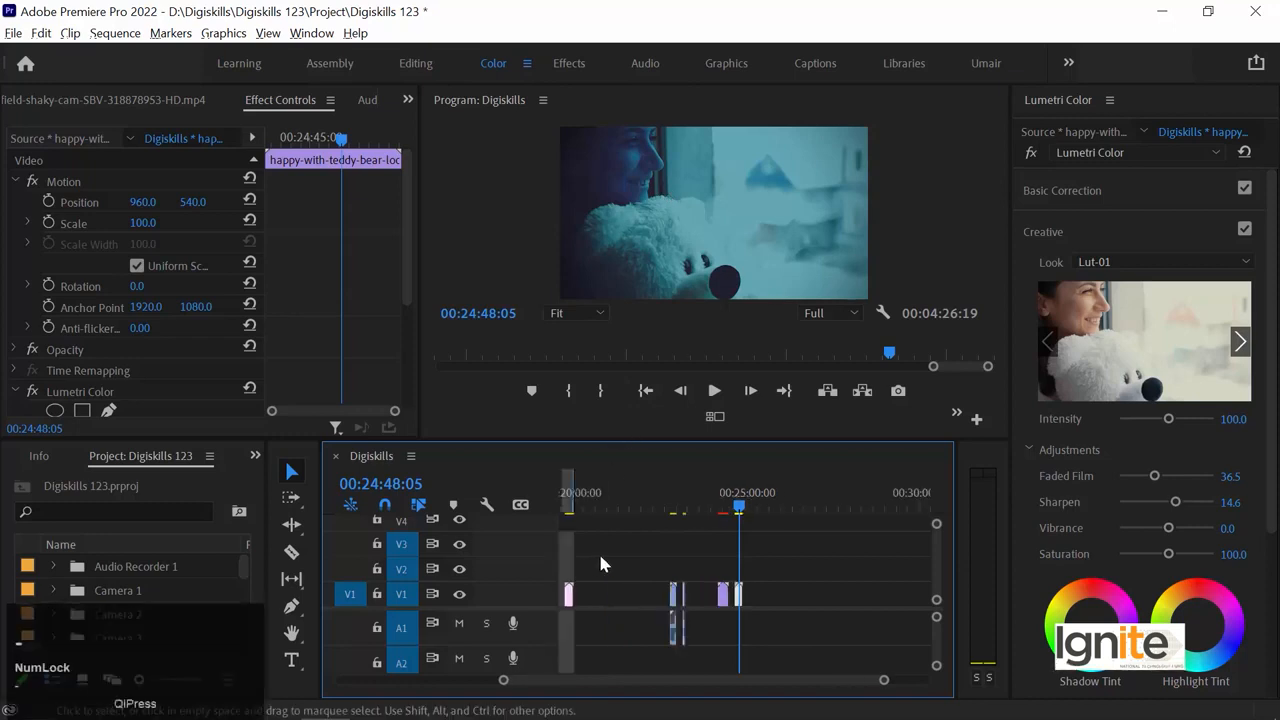
{"action": "key", "text": "minus"}
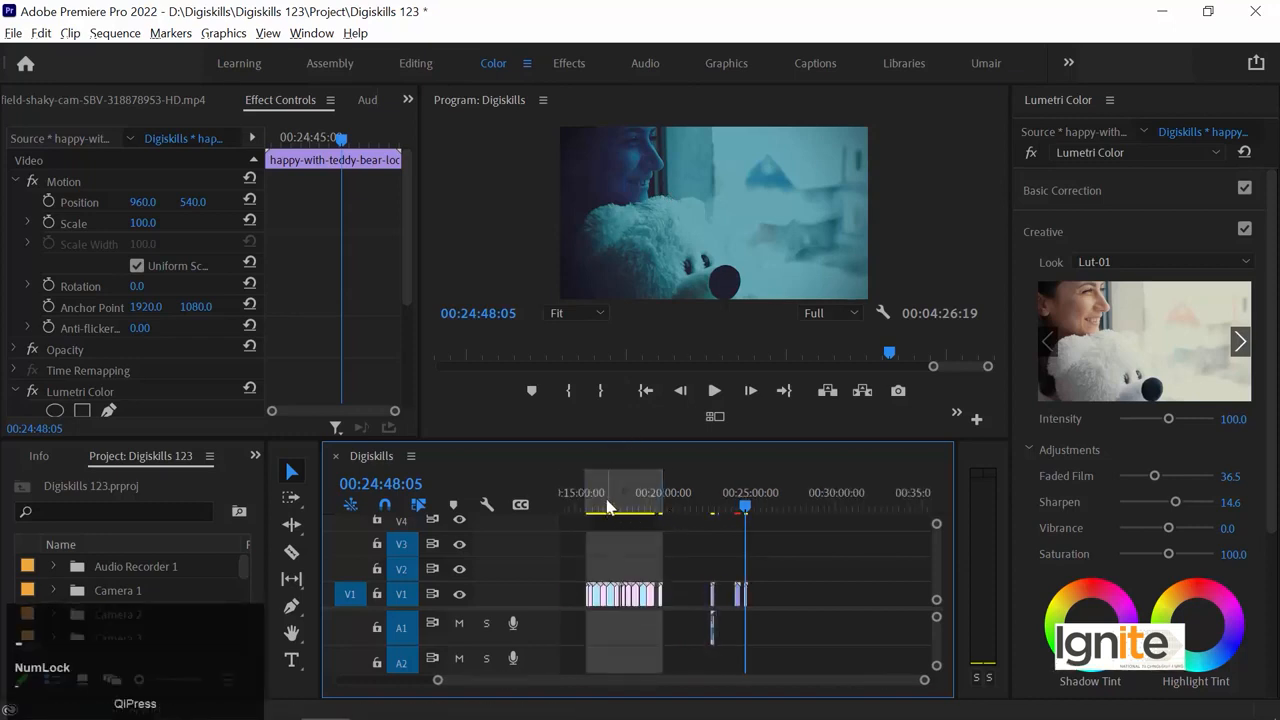
{"action": "left_click", "coordinate": [607, 505]}
{"action": "key", "text": "equal"}
{"action": "key", "text": "equal"}
{"action": "key", "text": "equal"}
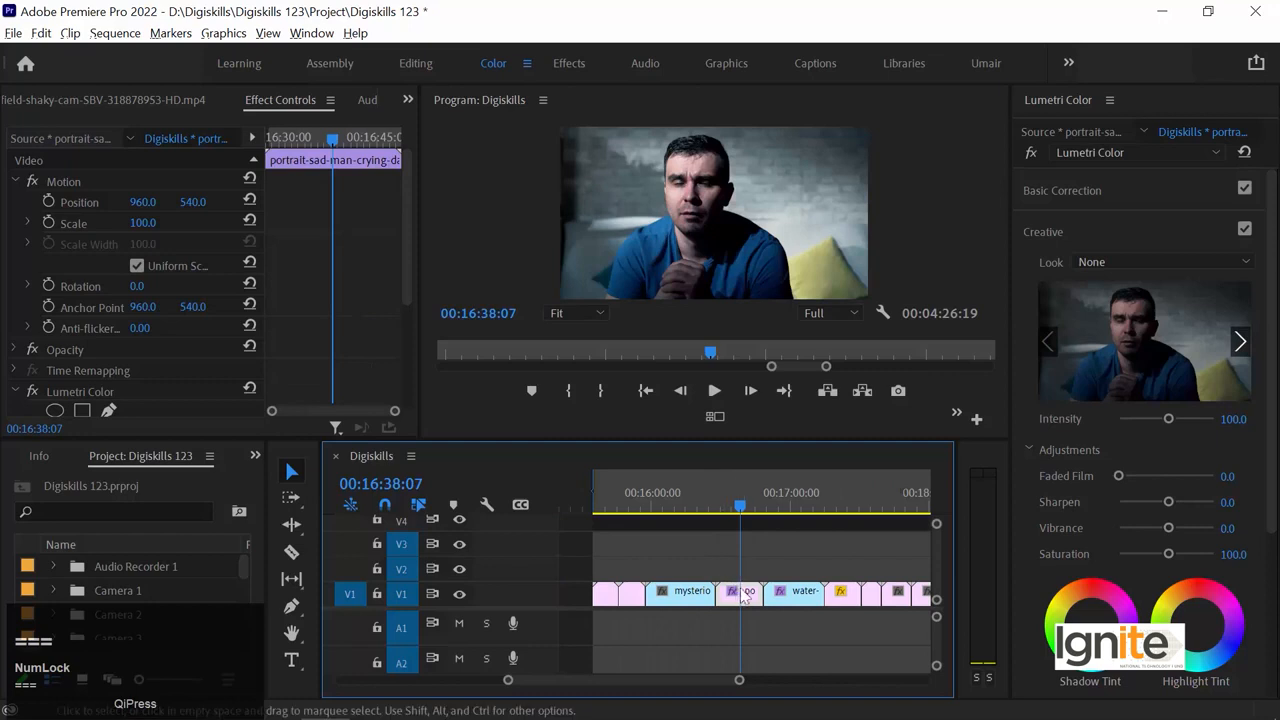
{"action": "left_click", "coordinate": [752, 598]}
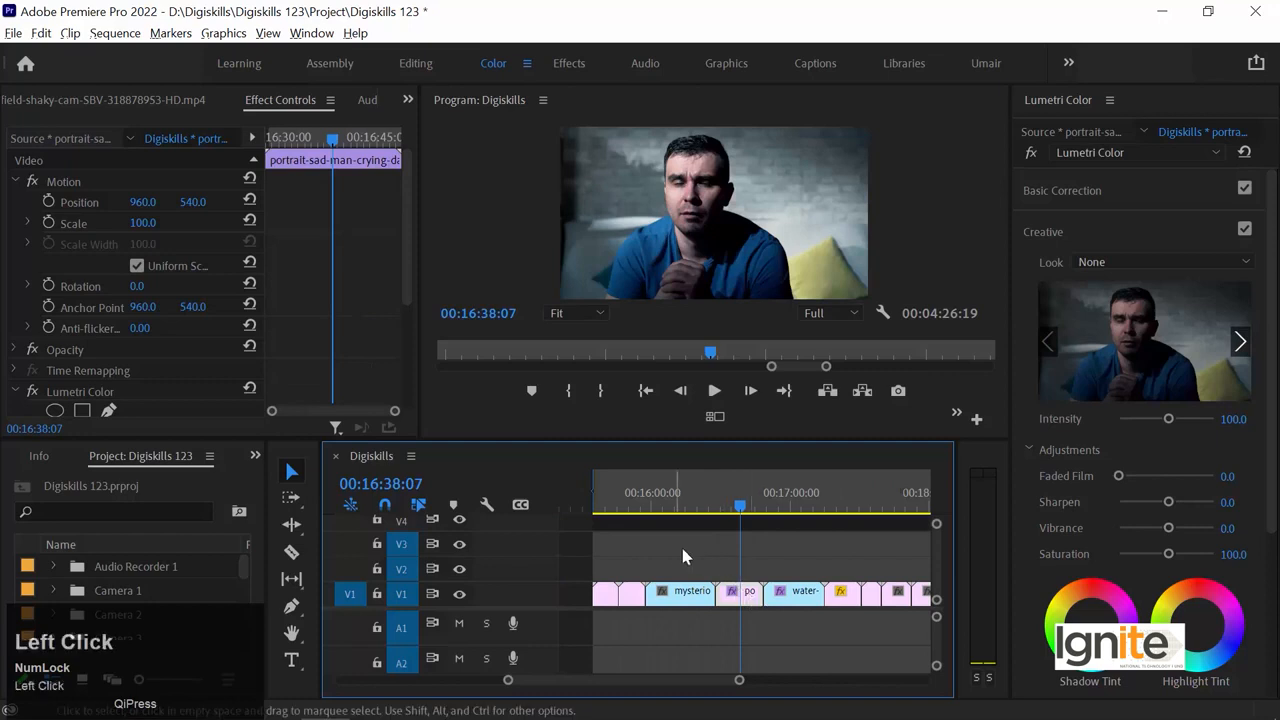
Load Lut-01.3dl from the LUTS folder as the sad man clip's Creative look and move the playhead to 00:16:36:03
{"action": "left_click", "coordinate": [1131, 261]}
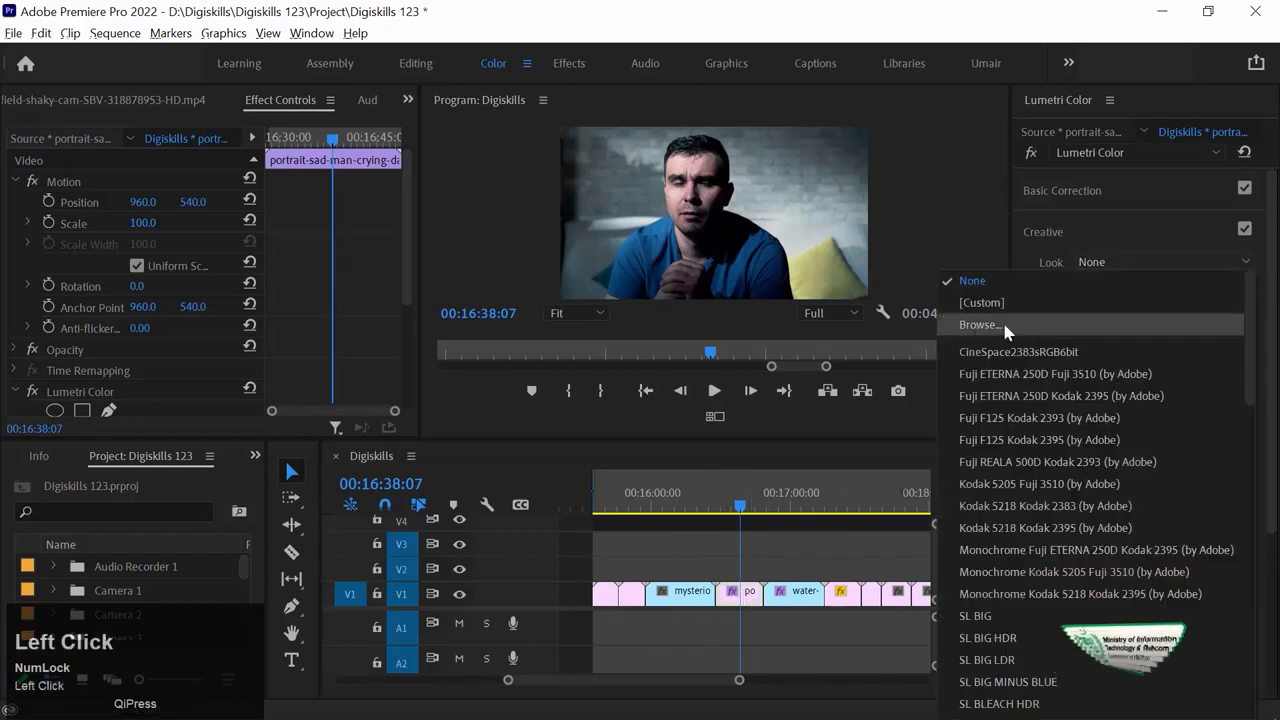
{"action": "left_click", "coordinate": [997, 324]}
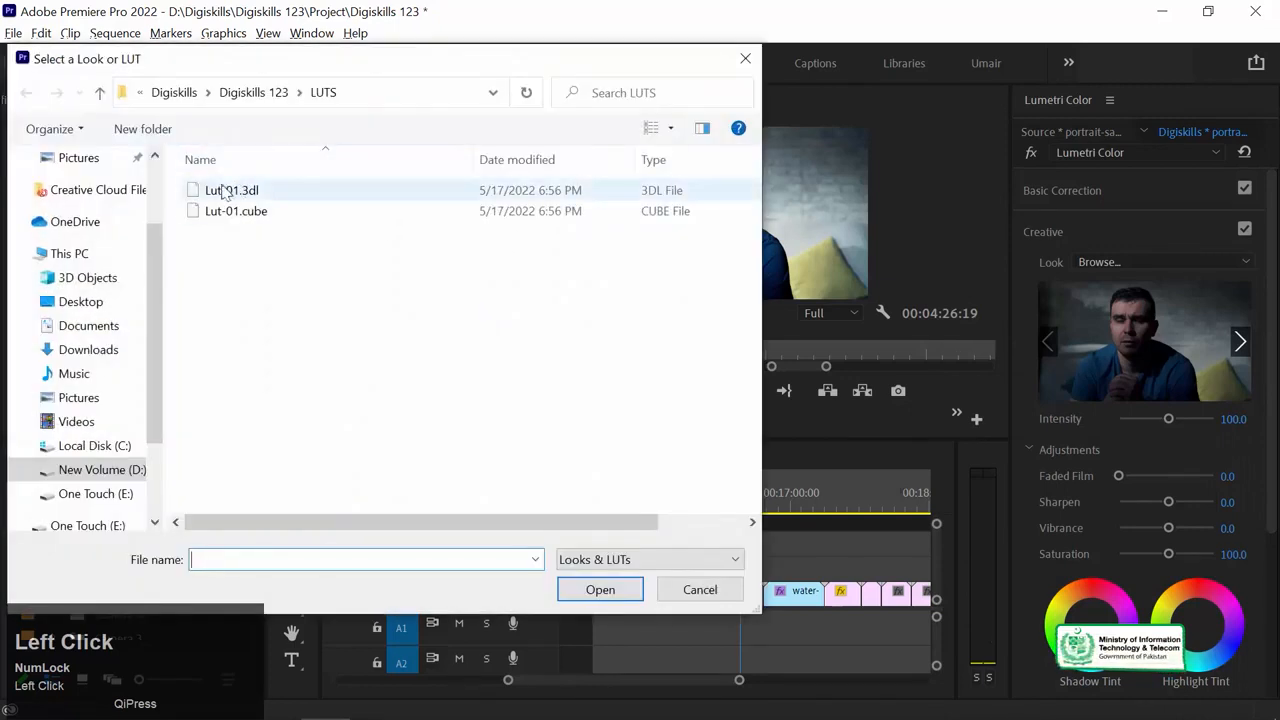
{"action": "double_click", "coordinate": [217, 193]}
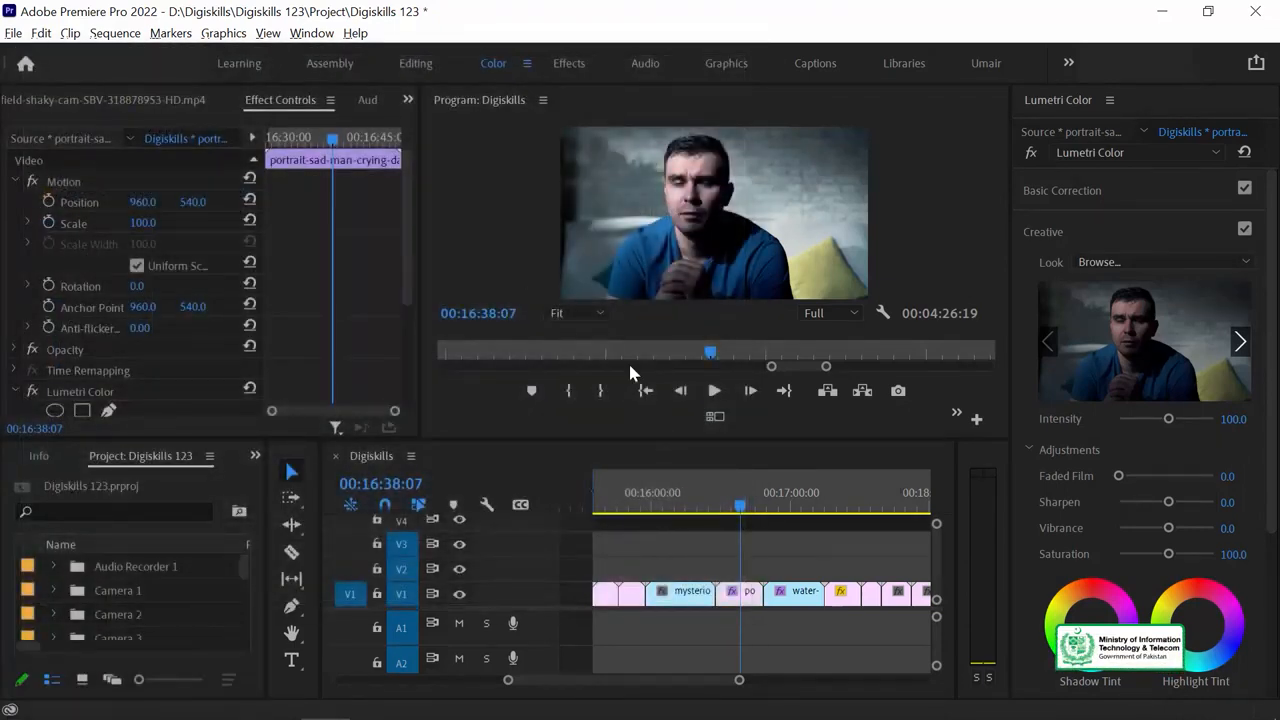
{"action": "left_click_drag", "start_coordinate": [737, 505], "coordinate": [735, 505]}
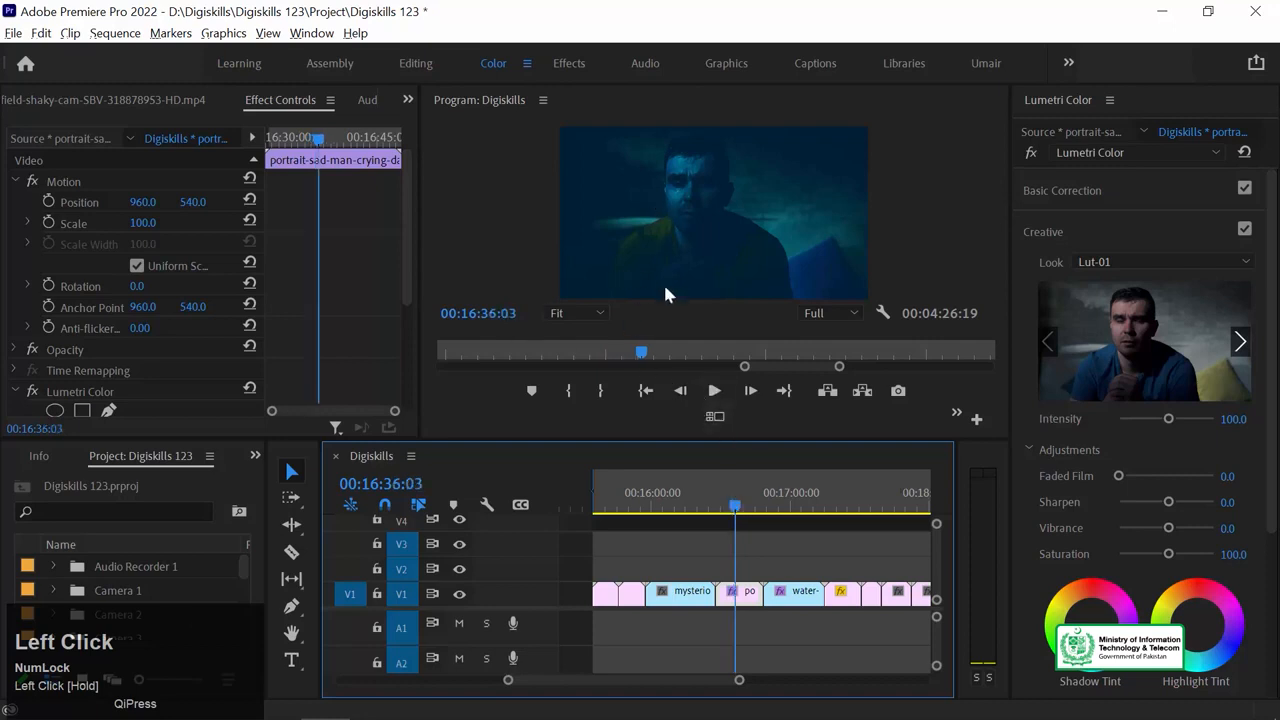
Lower the Lut-01 look's intensity to 64.6, comparing the clip with the Creative section disabled and enabled along the way
{"action": "left_click_drag", "start_coordinate": [1156, 413], "coordinate": [1138, 416]}
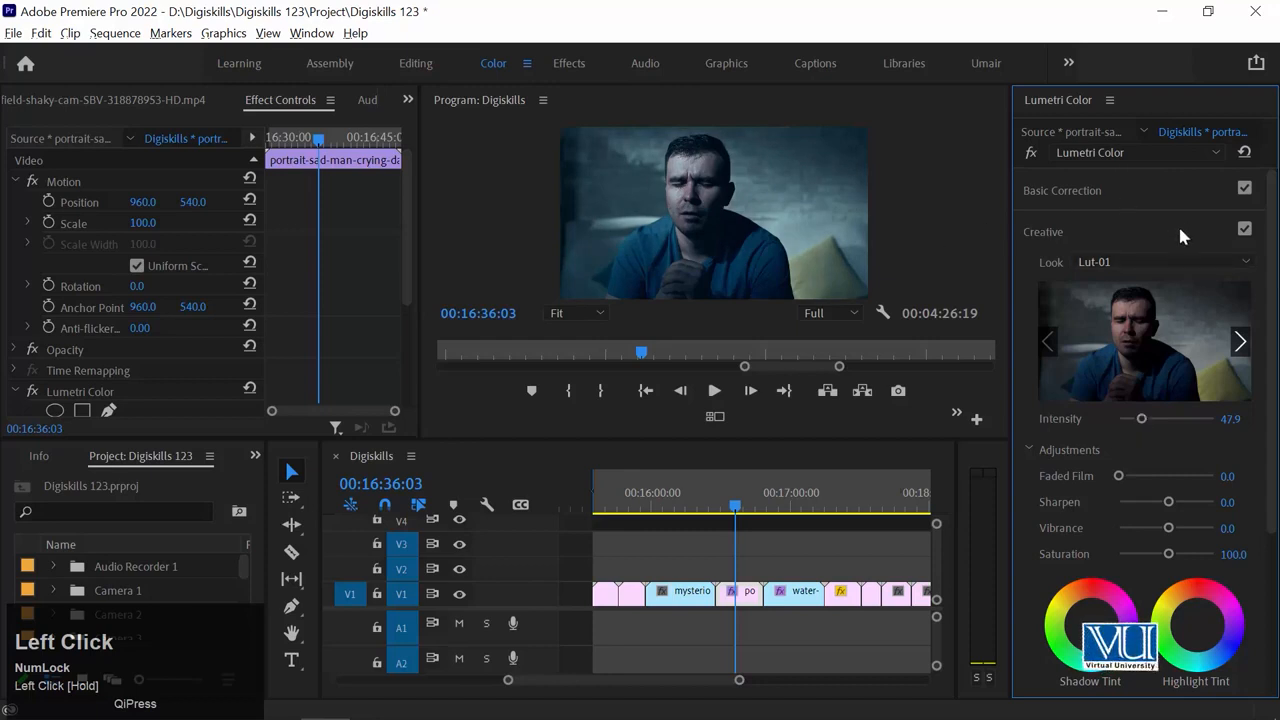
{"action": "left_click", "coordinate": [1244, 230]}
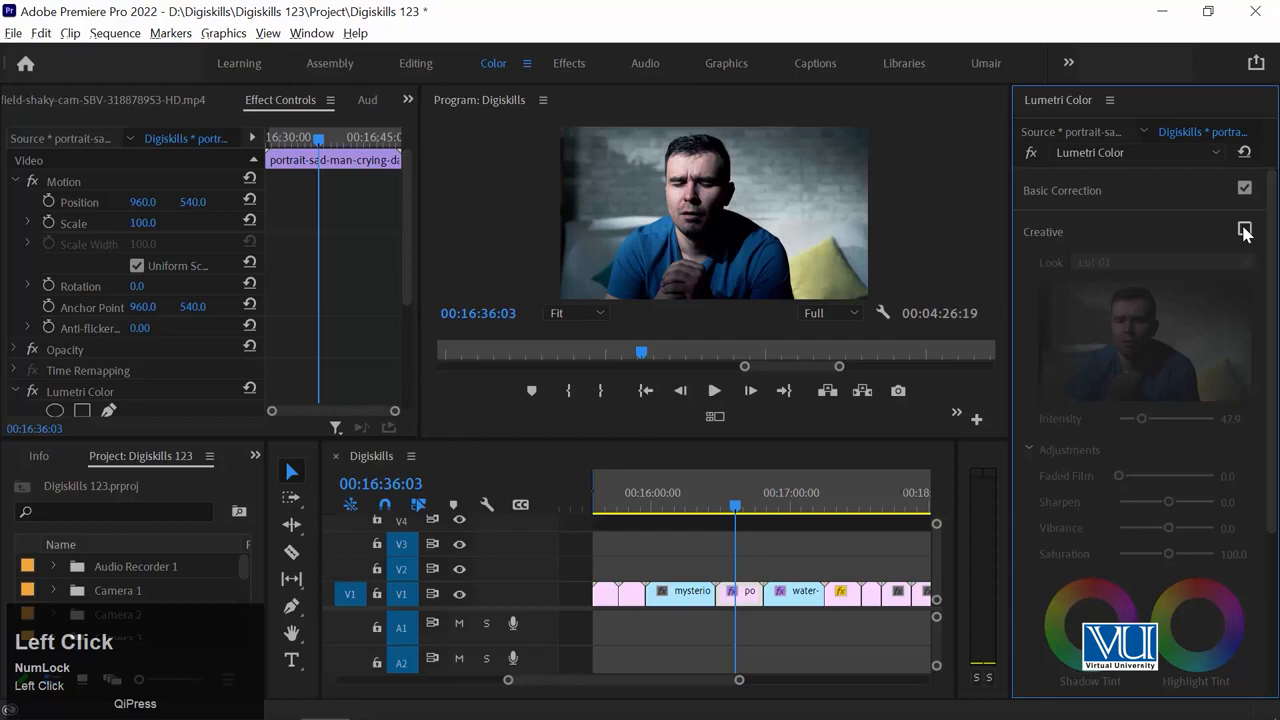
{"action": "left_click", "coordinate": [1244, 230]}
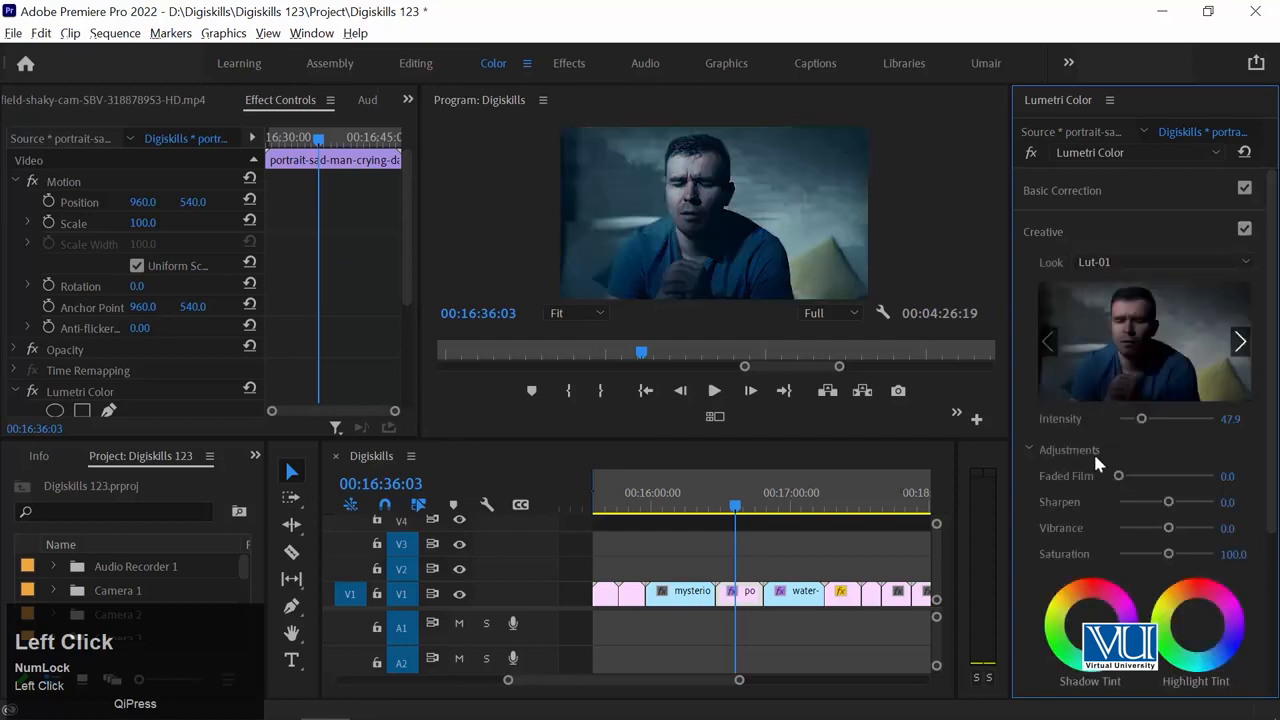
{"action": "left_click_drag", "start_coordinate": [733, 506], "coordinate": [748, 427]}
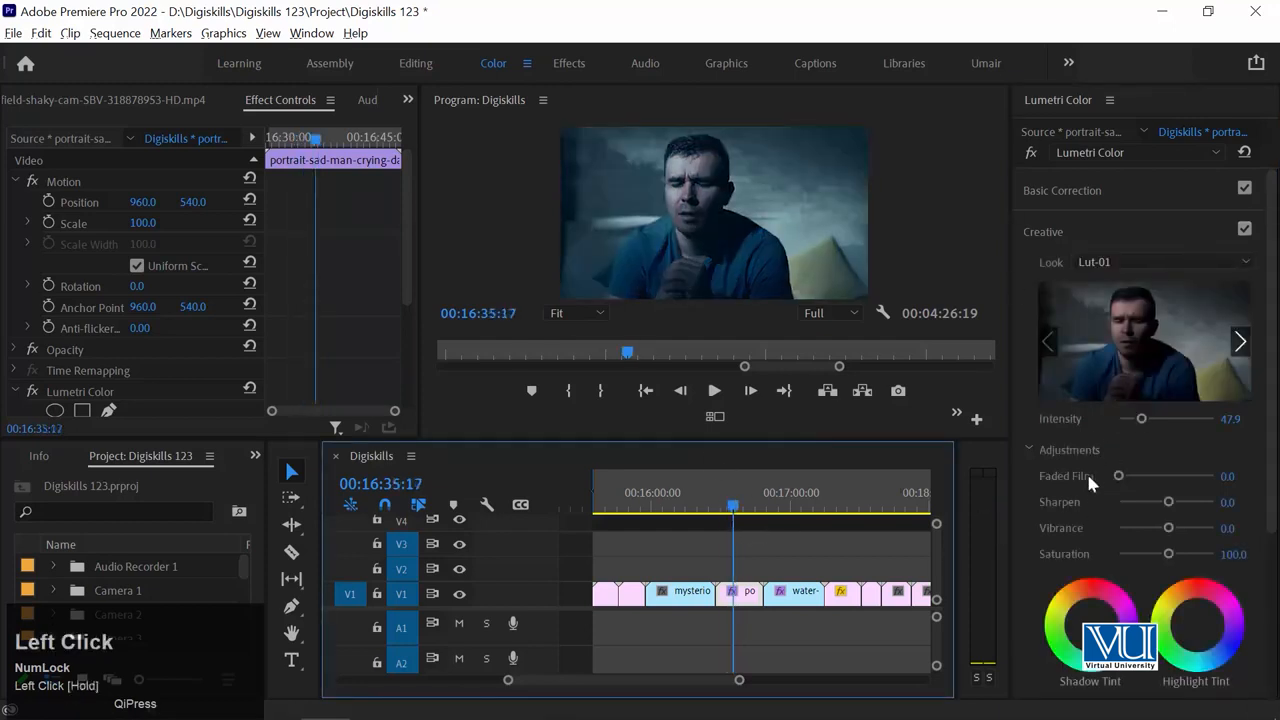
{"action": "left_click_drag", "start_coordinate": [1152, 422], "coordinate": [1149, 421]}
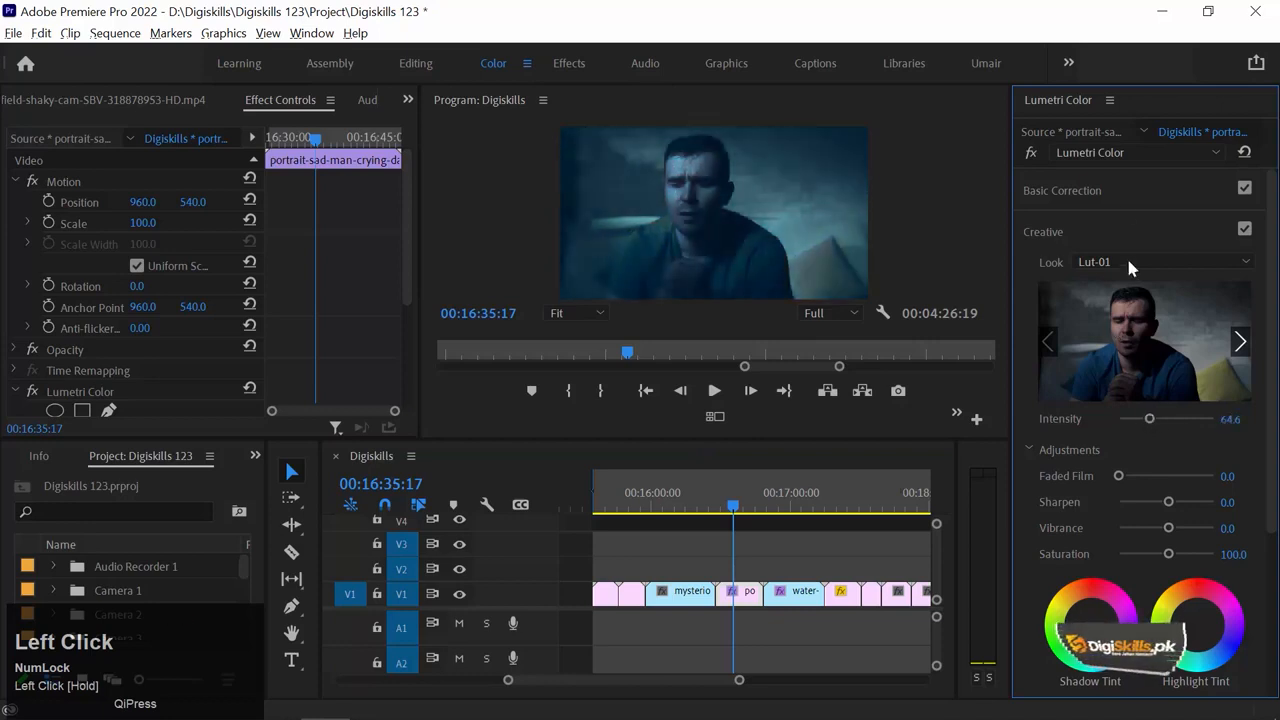
Set the clip's Basic Correction contrast to -10.4 and highlights to 14.6
{"action": "left_click", "coordinate": [1120, 188]}
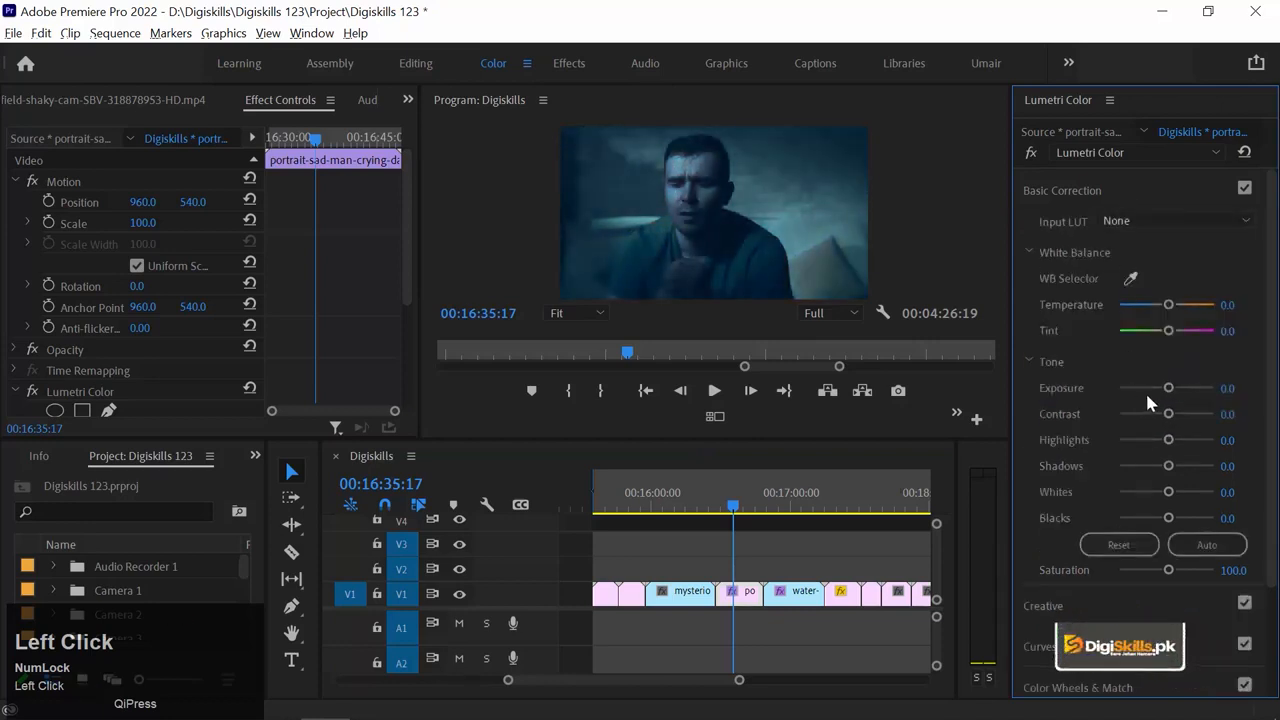
{"action": "left_click_drag", "start_coordinate": [1158, 421], "coordinate": [1145, 447]}
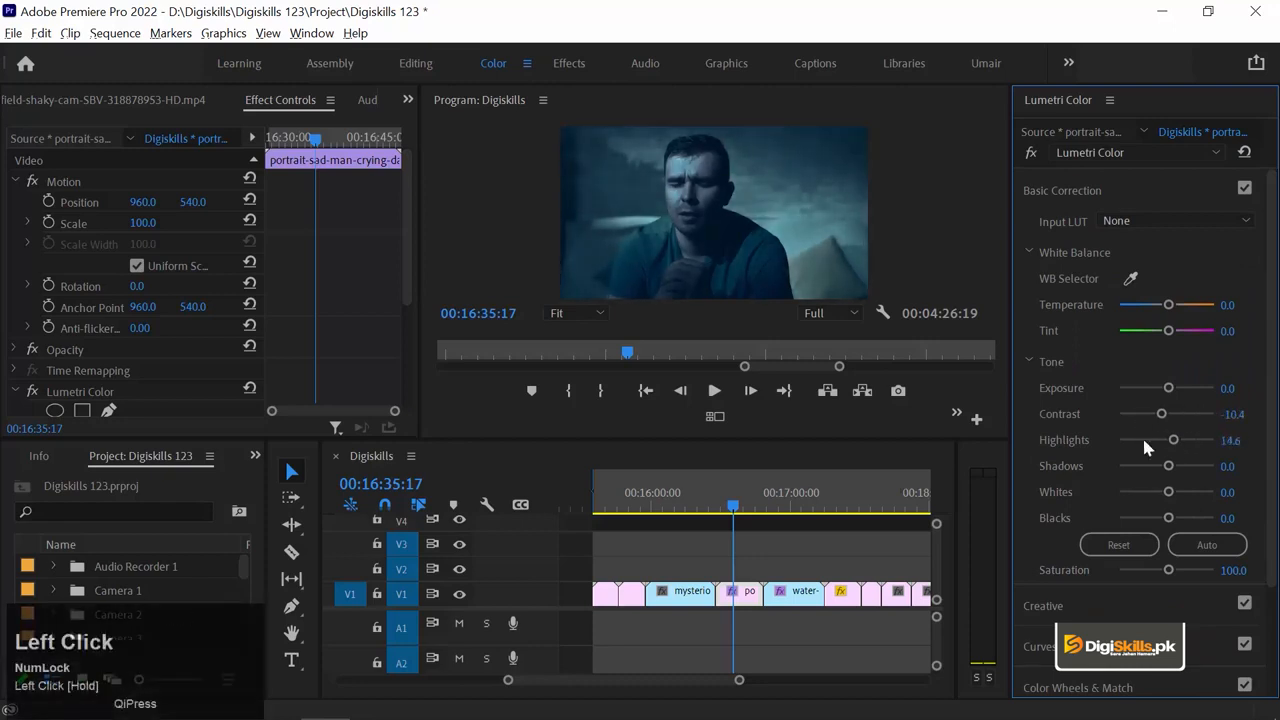